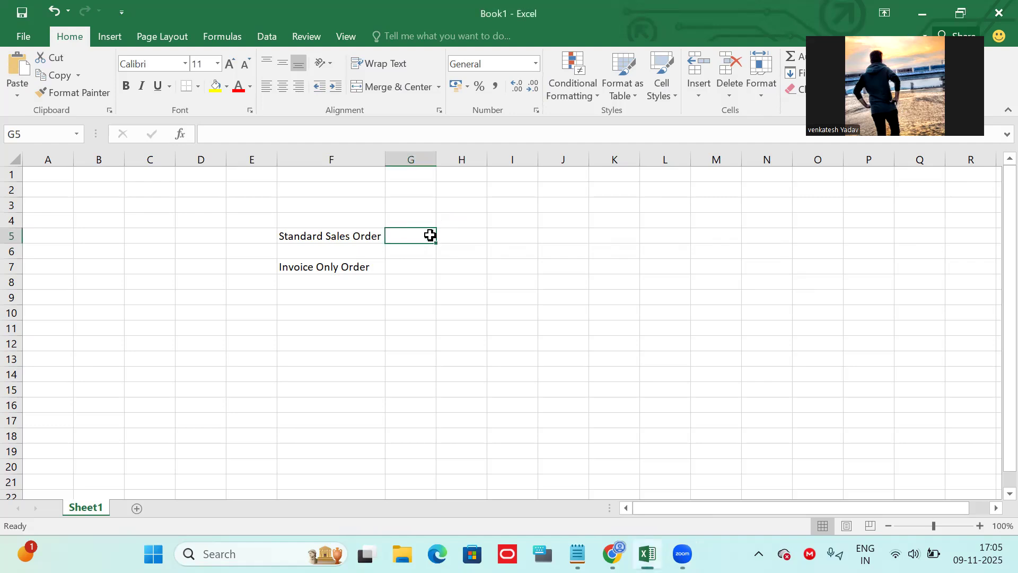
# Enter Customer Order in cell G5 beside Standard Sales Order and autofit column G to the text
pyautogui.write('Customer')
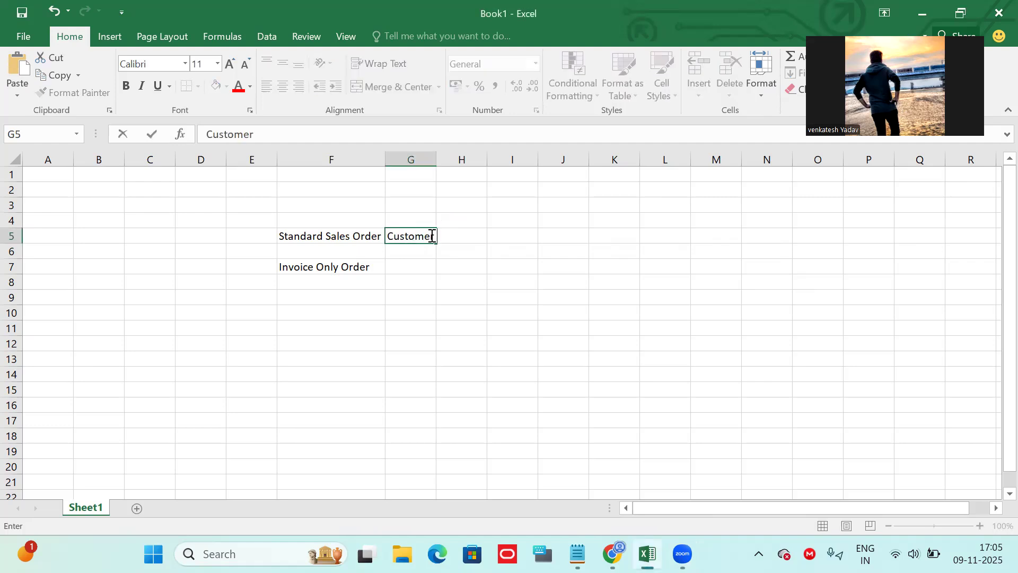
pyautogui.write(' Order')
pyautogui.click(434, 159)
pyautogui.doubleClick(436, 159)
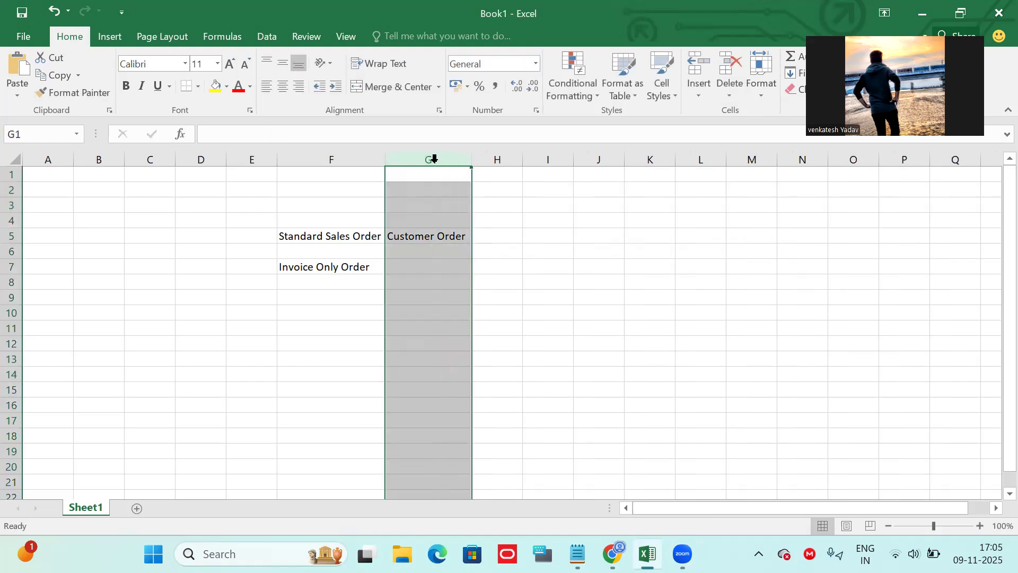
# Enter the order process stages Pick, Ship and Invoice in cells I5, J5 and K5
pyautogui.click(539, 235)
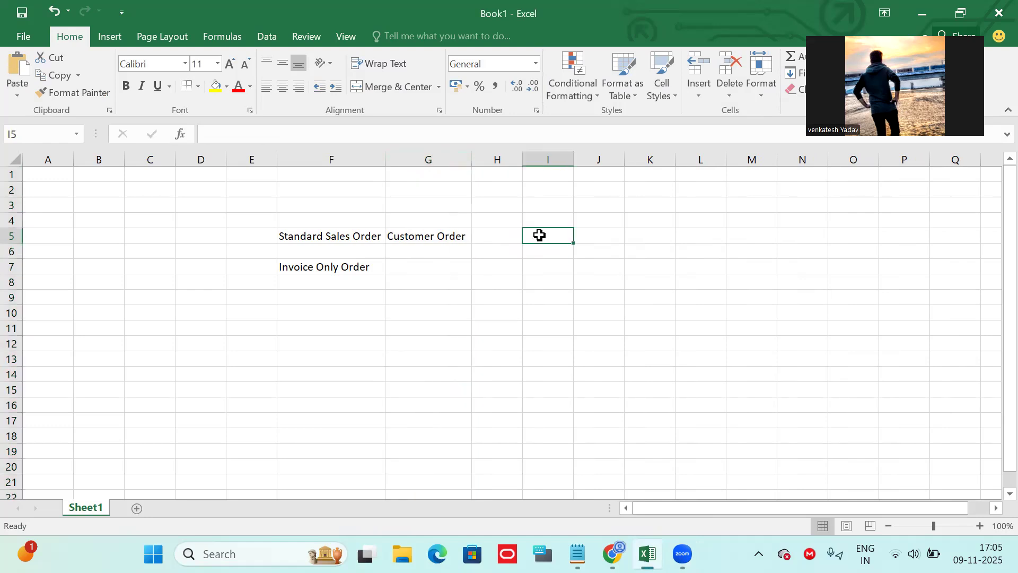
pyautogui.write('Pick')
pyautogui.press('Tab')
pyautogui.write('S')
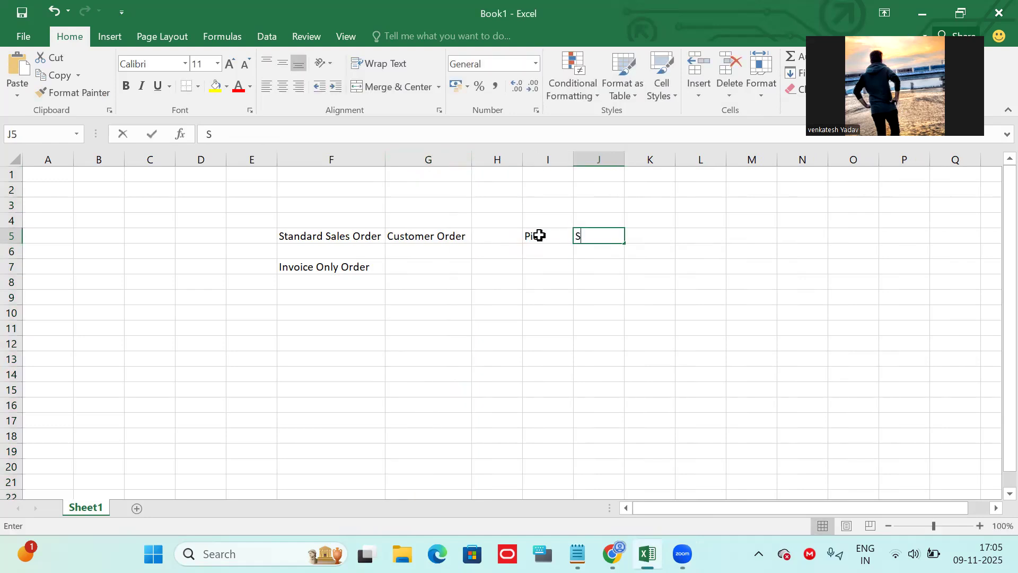
pyautogui.write('hip')
pyautogui.press('Tab')
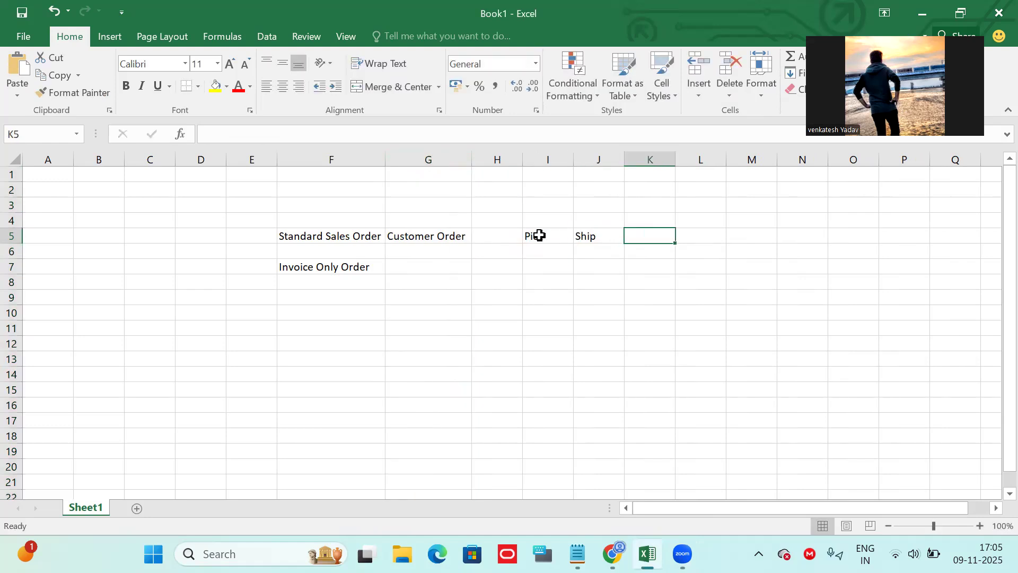
pyautogui.write('Invou')
pyautogui.press('BackSpace')
pyautogui.write('ice')
pyautogui.press('Tab')
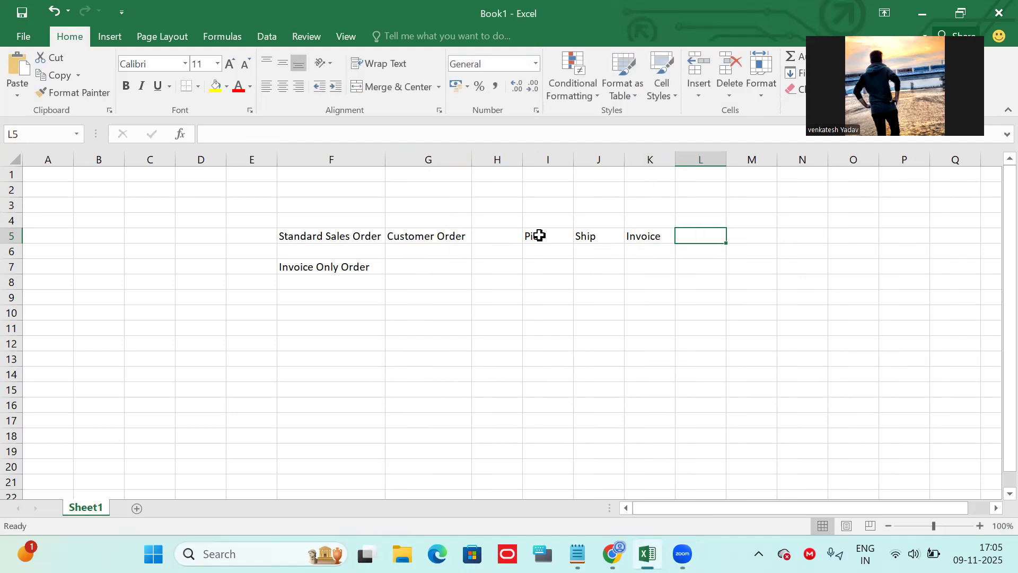
pyautogui.click(332, 265)
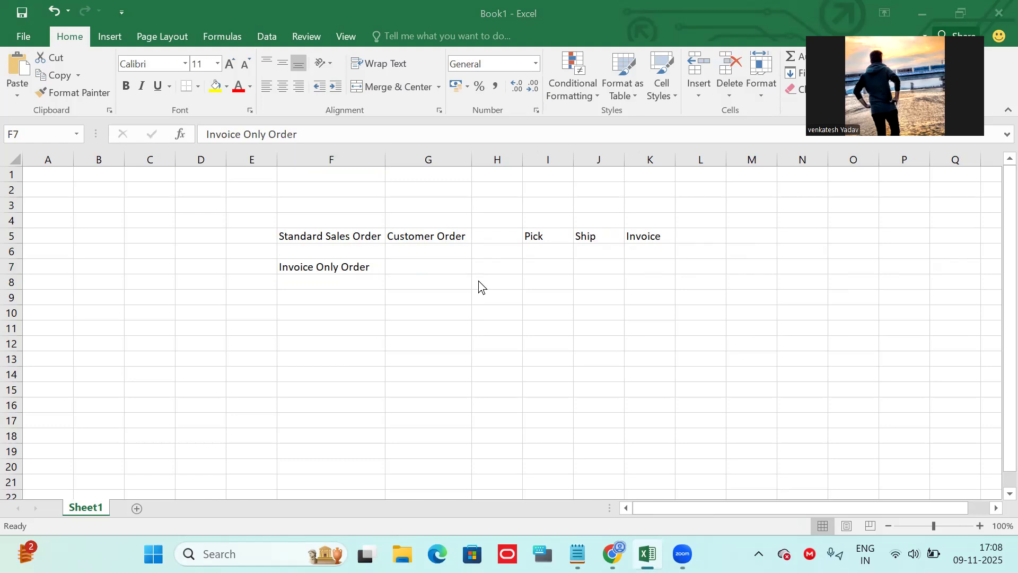
# Switch to Oracle Fusion in the browser and open Setup and Maintenance for Order Management
pyautogui.hotkey('alt', 'Tab')
pyautogui.hotkey('alt', 'Tab')
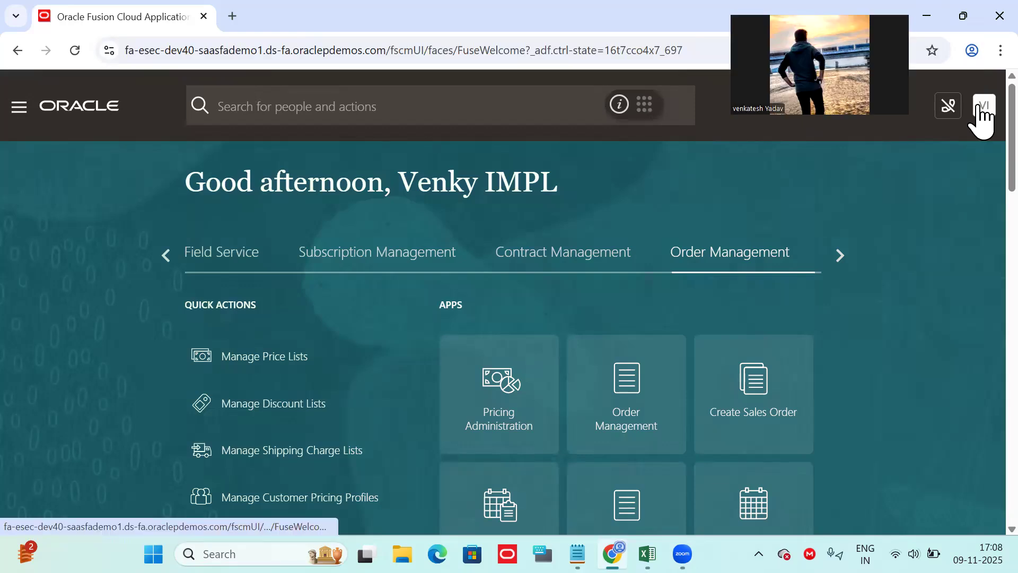
pyautogui.click(979, 107)
pyautogui.click(735, 346)
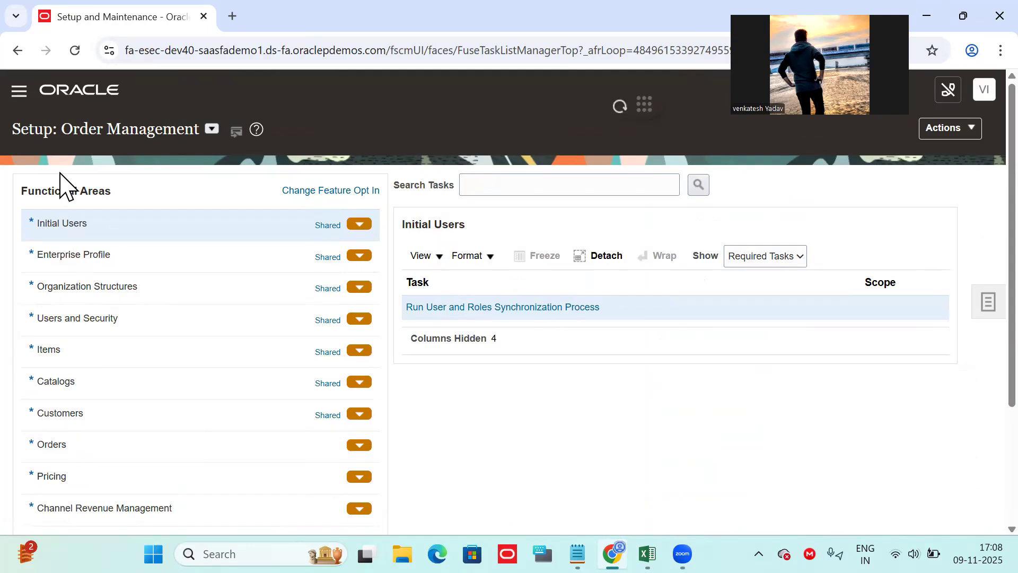
# Show all tasks of the Orders functional area and open the Manage Order Lookups task
pyautogui.click(109, 458)
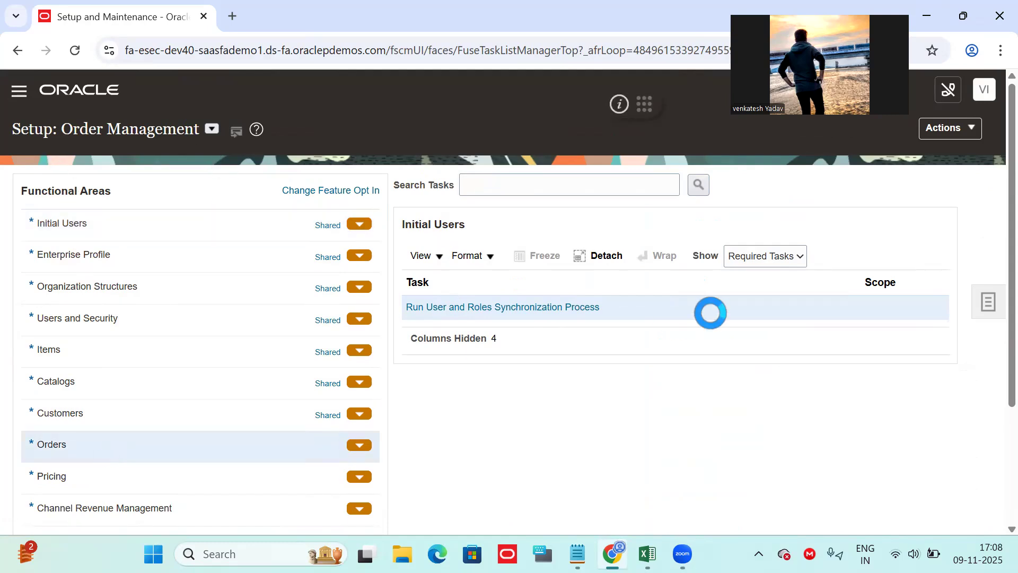
pyautogui.click(789, 263)
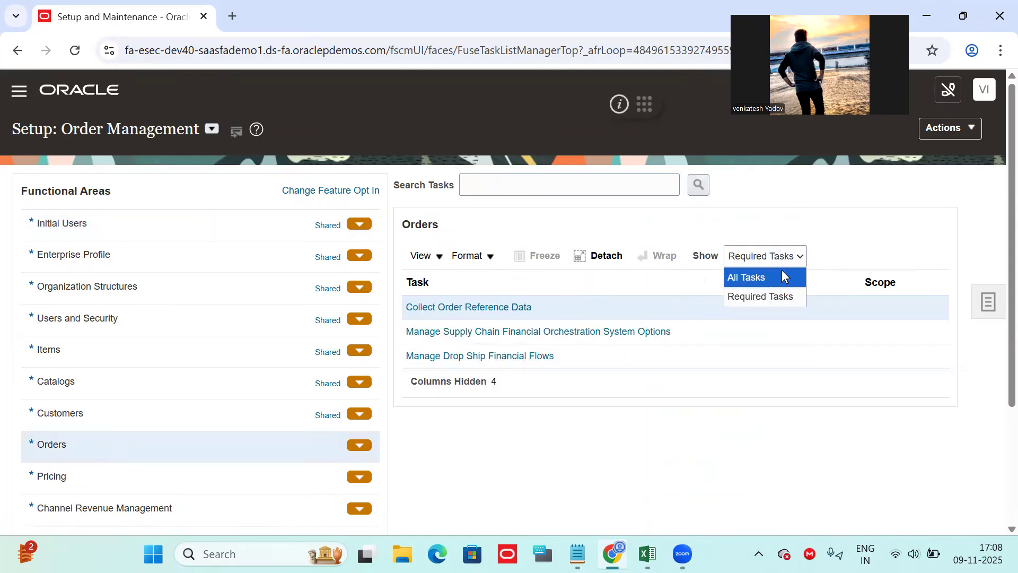
pyautogui.click(779, 274)
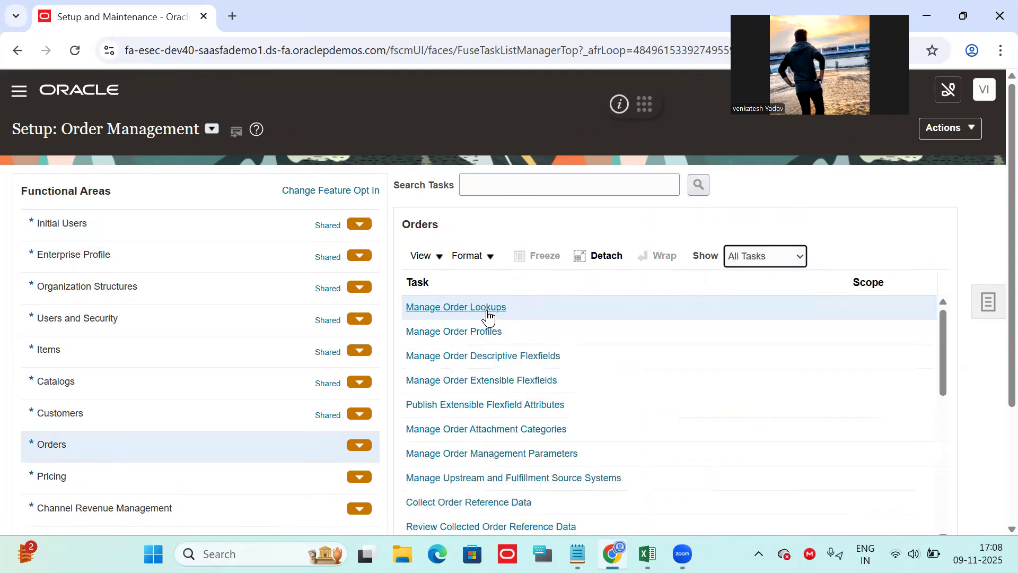
pyautogui.click(484, 307)
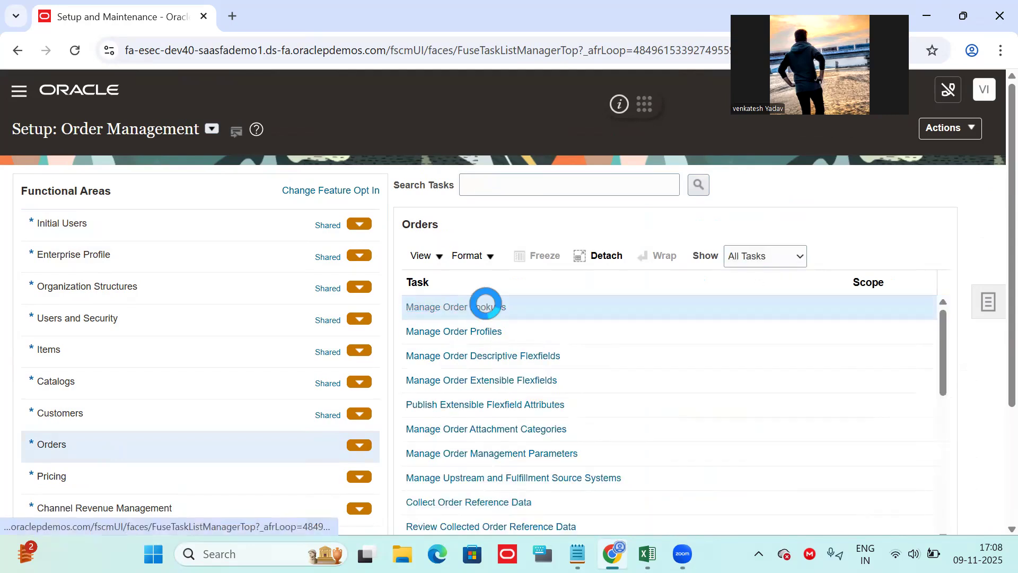
# Search for lookup types matching ORA_DOO_ORDER% and select ORA_DOO_ORDER_TYPES
pyautogui.click(161, 189)
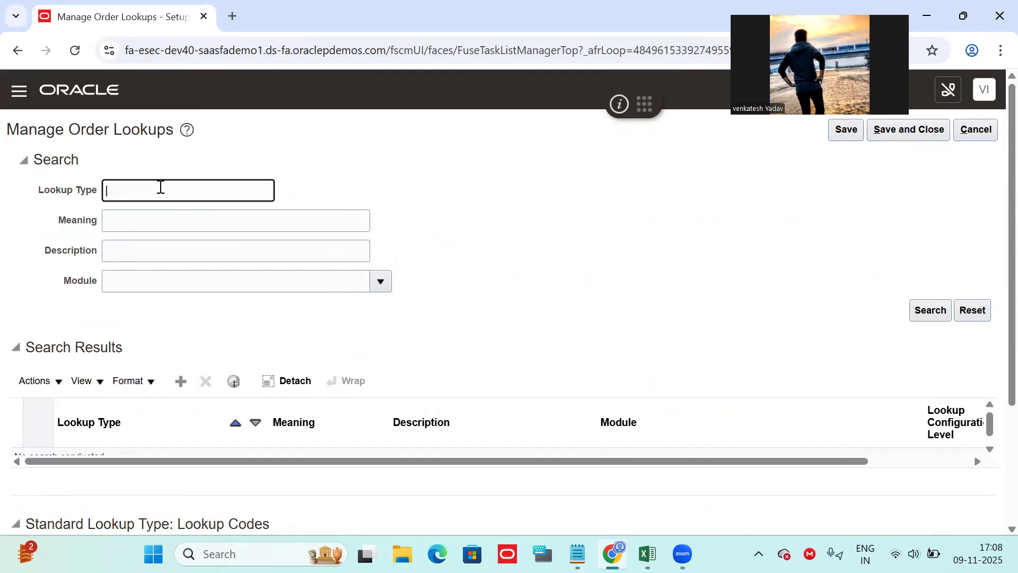
pyautogui.write('ORA_DOO_ORDER%')
pyautogui.press('Return')
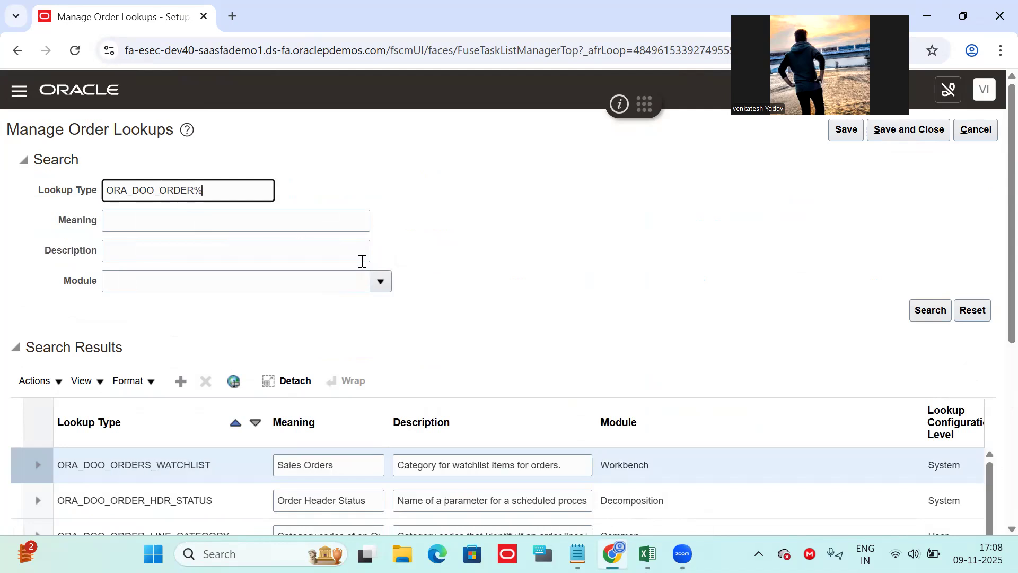
pyautogui.scroll(-5, 992, 398)
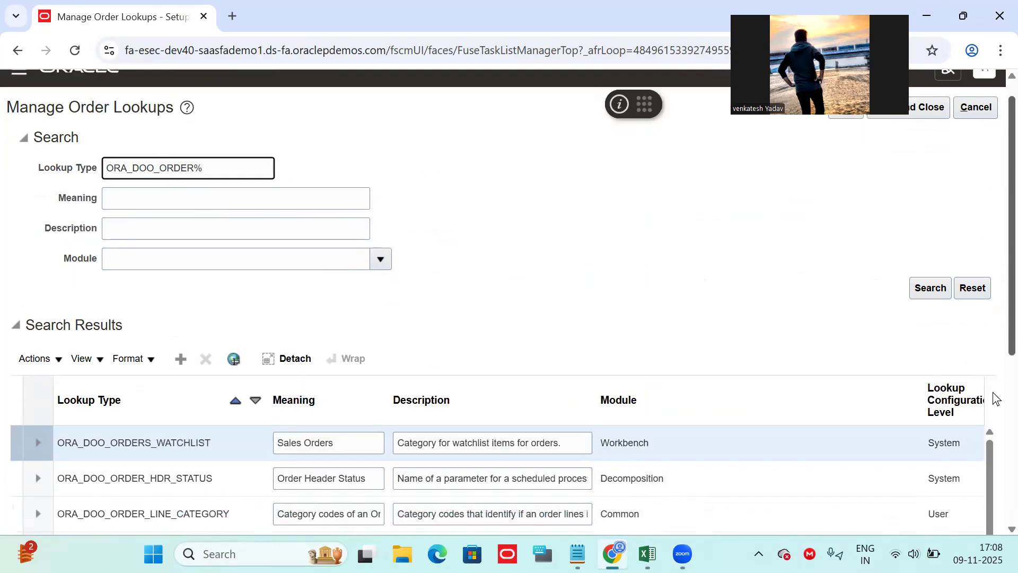
pyautogui.click(130, 316)
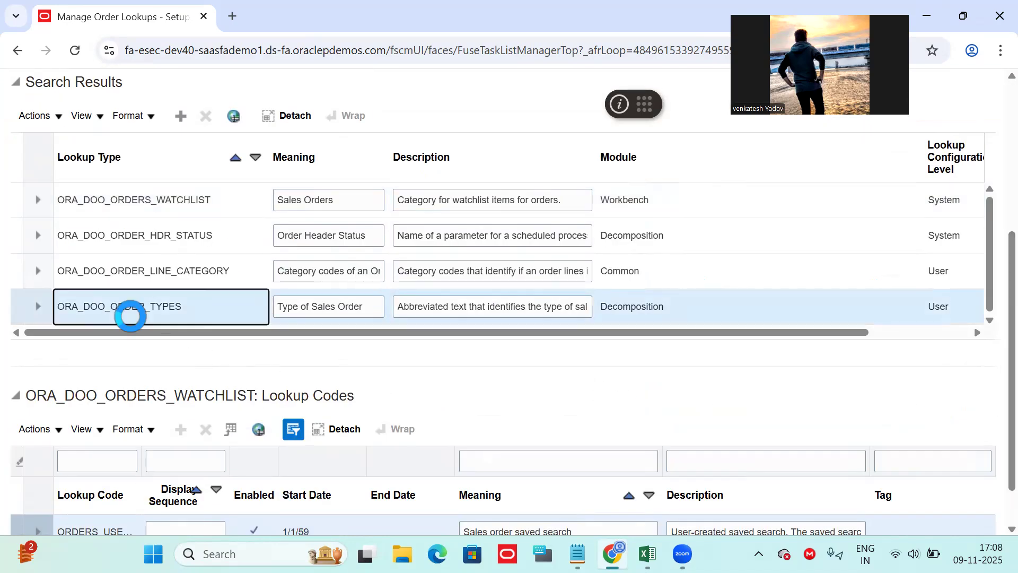
pyautogui.click(91, 308)
pyautogui.doubleClick(92, 307)
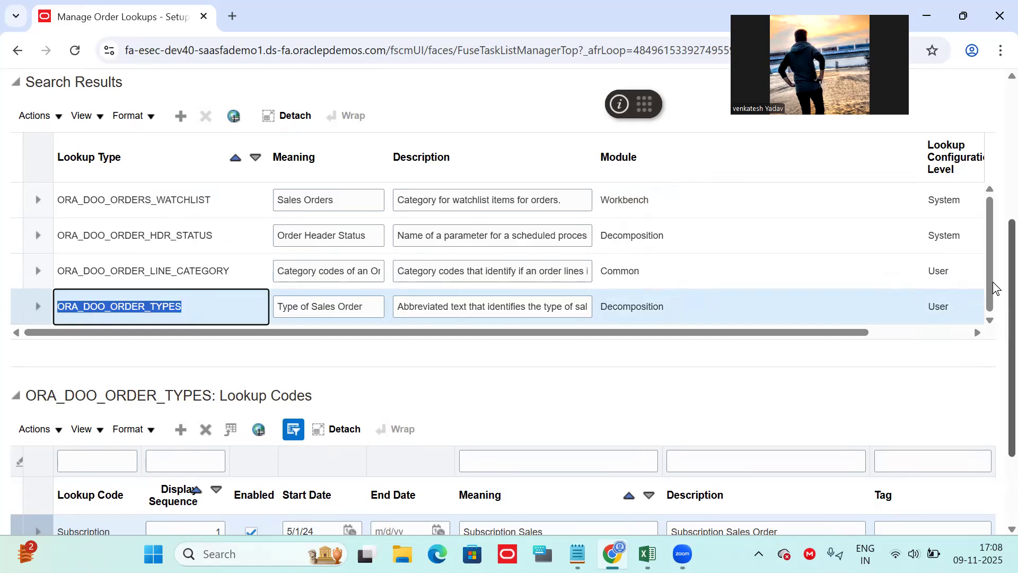
# Add a new lookup code named ABC Invoice Only to ORA_DOO_ORDER_TYPES
pyautogui.scroll(-3, 993, 281)
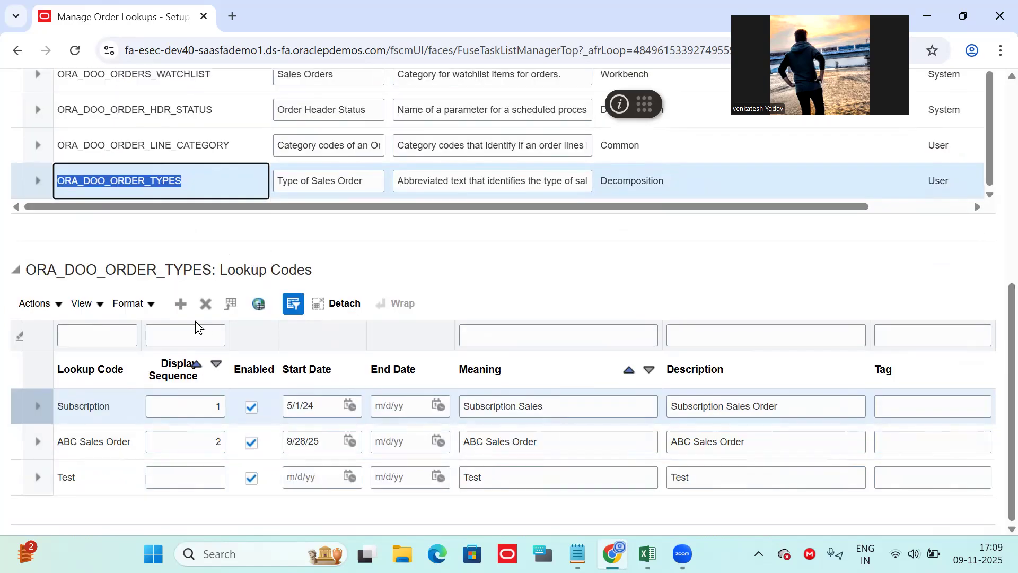
pyautogui.click(181, 306)
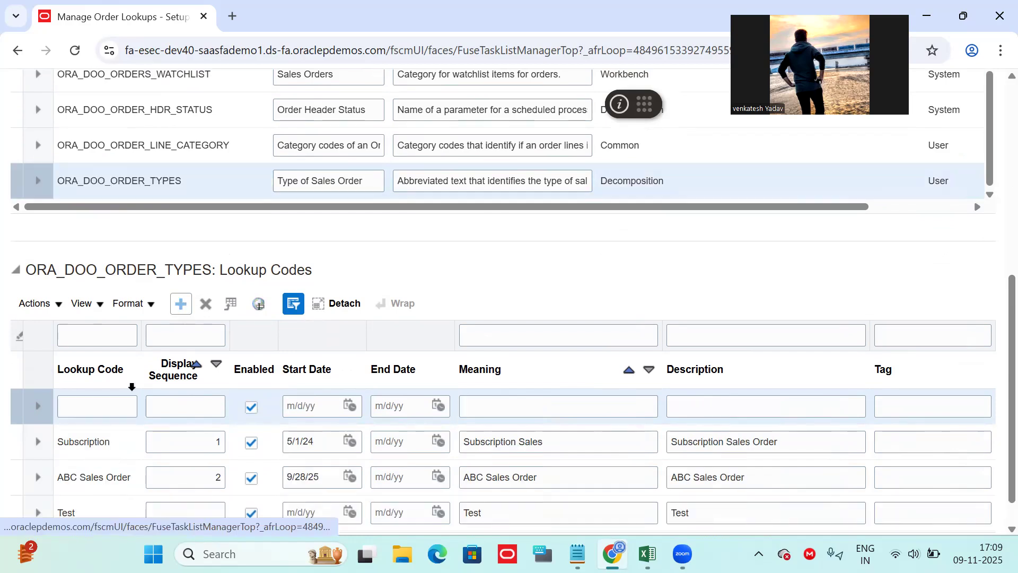
pyautogui.click(115, 407)
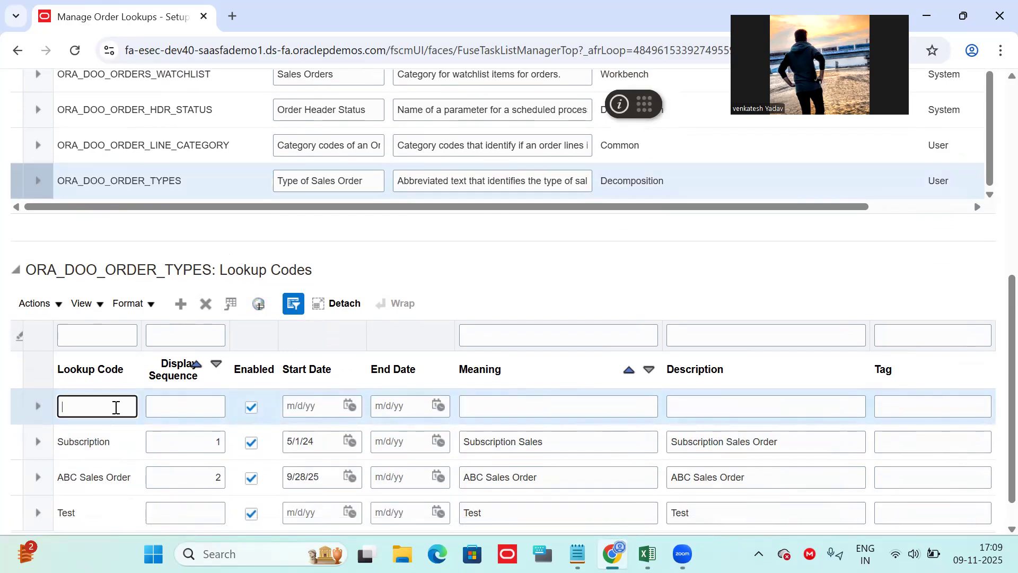
pyautogui.write('ABC ')
pyautogui.write('Invoice Only')
# Copy the code ABC Invoice Only into its meaning and description, and save the order type lookup
pyautogui.moveTo(135, 409); pyautogui.dragTo(4, 413)
pyautogui.hotkey('ctrl', 'c')
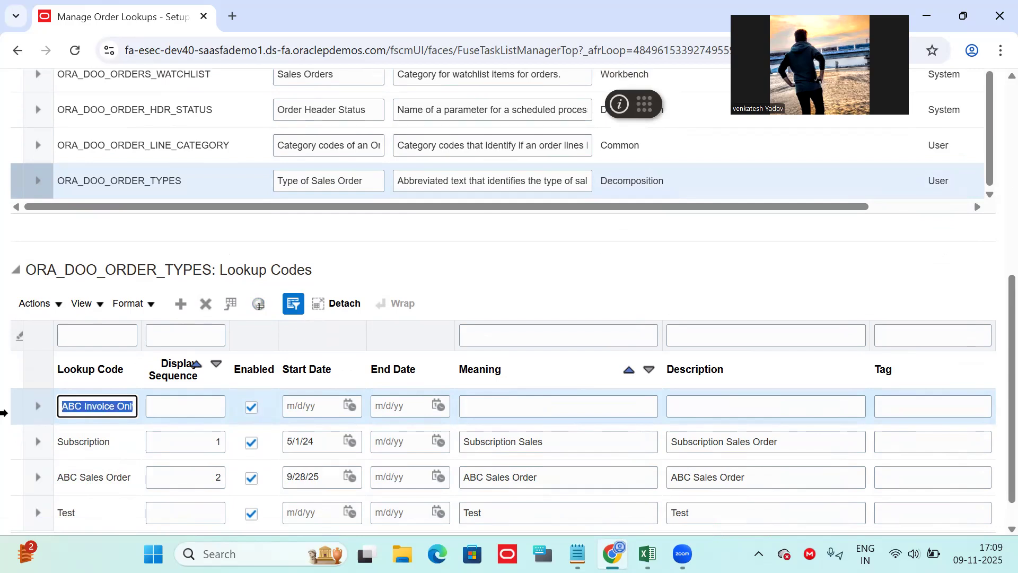
pyautogui.click(483, 405)
pyautogui.hotkey('ctrl', 'v')
pyautogui.press('Tab')
pyautogui.hotkey('ctrl', 'v')
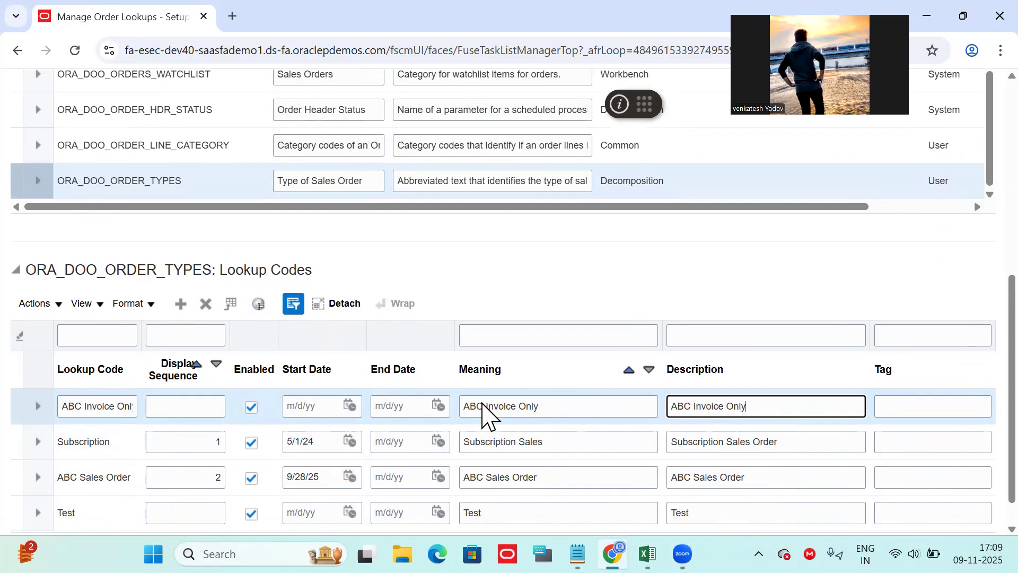
pyautogui.scroll(7, 992, 98)
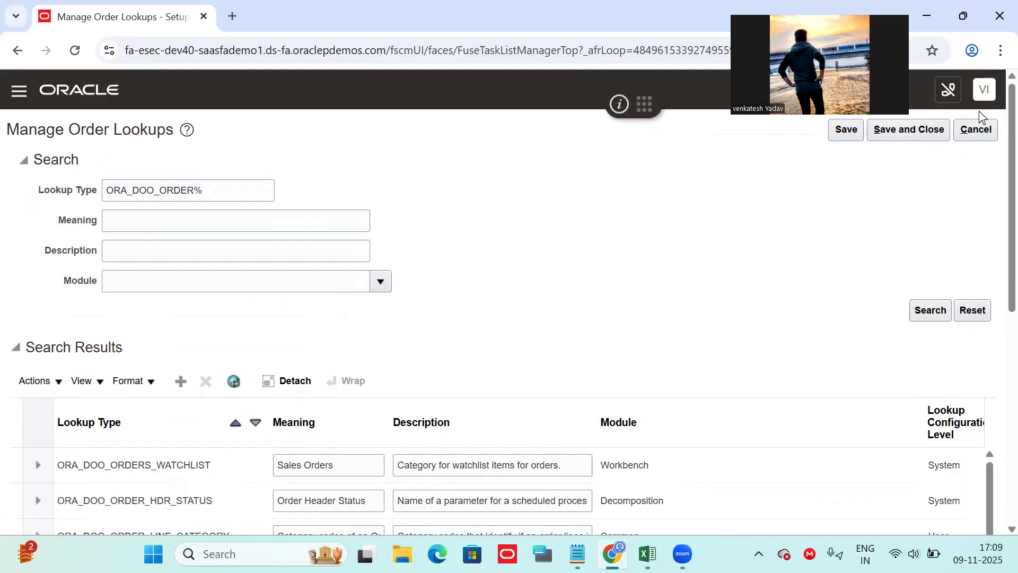
pyautogui.click(848, 139)
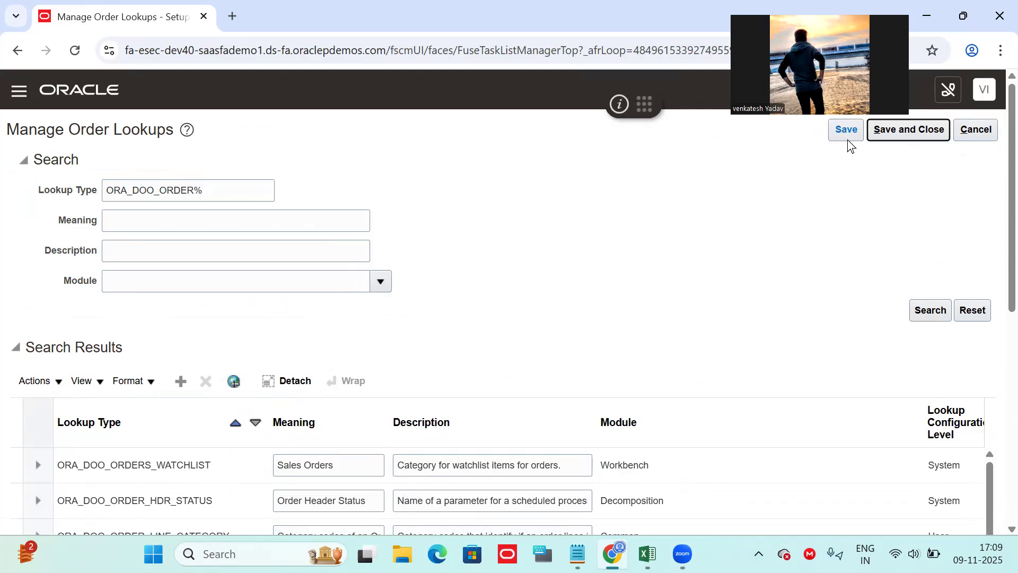
# Switch to the Excel workbook and paste ABC Invoice Only into cell F8 below Invoice Only Order
pyautogui.hotkey('alt', 'Tab')
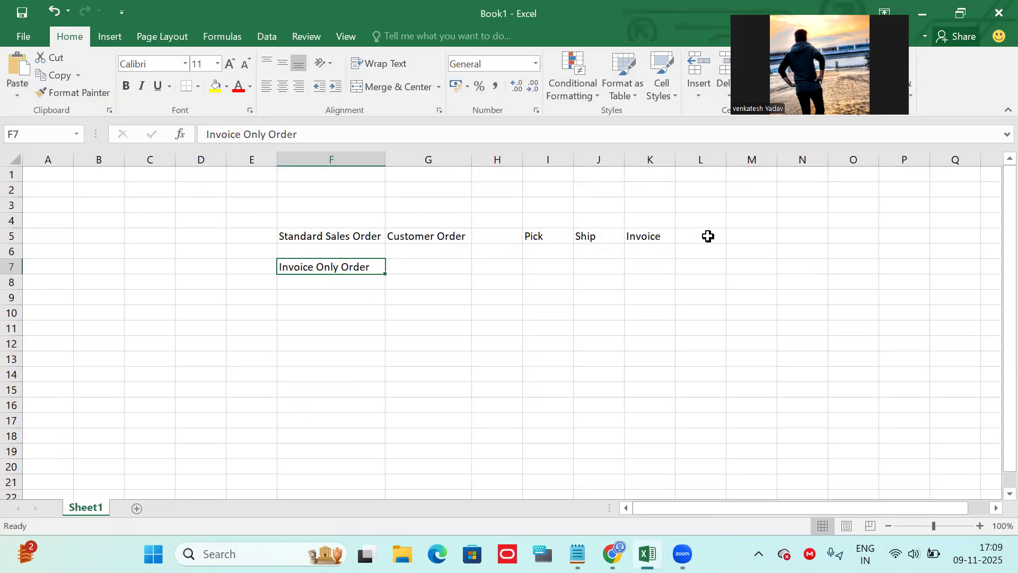
pyautogui.click(307, 284)
pyautogui.hotkey('ctrl', 'v')
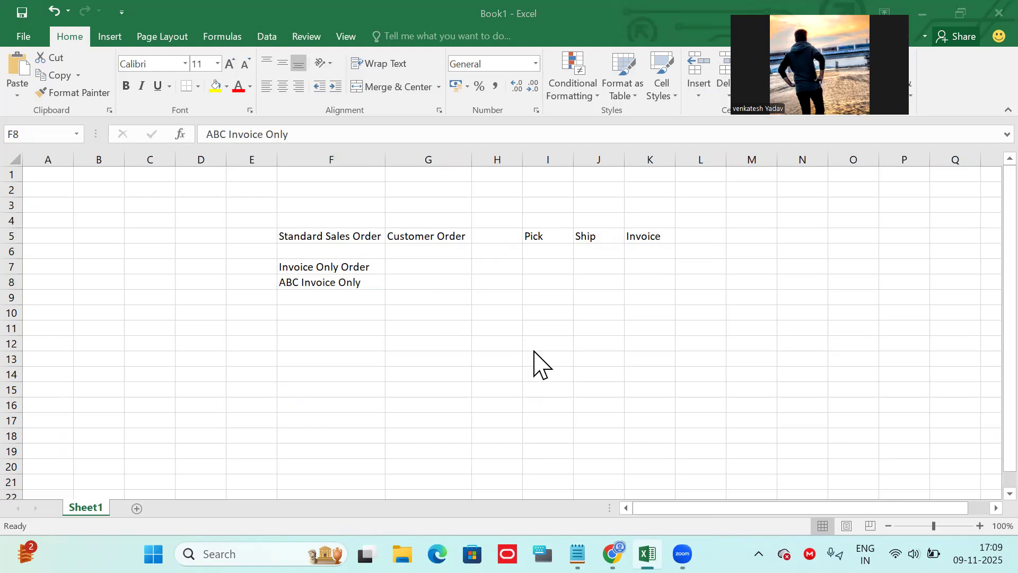
# Switch back to Manage Order Lookups in the browser and search for lookup types matching ORA_DOO_LINE%
pyautogui.hotkey('alt', 'Tab')
pyautogui.click(194, 189)
pyautogui.press('BackSpace')
pyautogui.press('BackSpace')
pyautogui.press('BackSpace')
pyautogui.press('BackSpace')
pyautogui.press('BackSpace')
pyautogui.press('BackSpace')
pyautogui.write('LINE%')
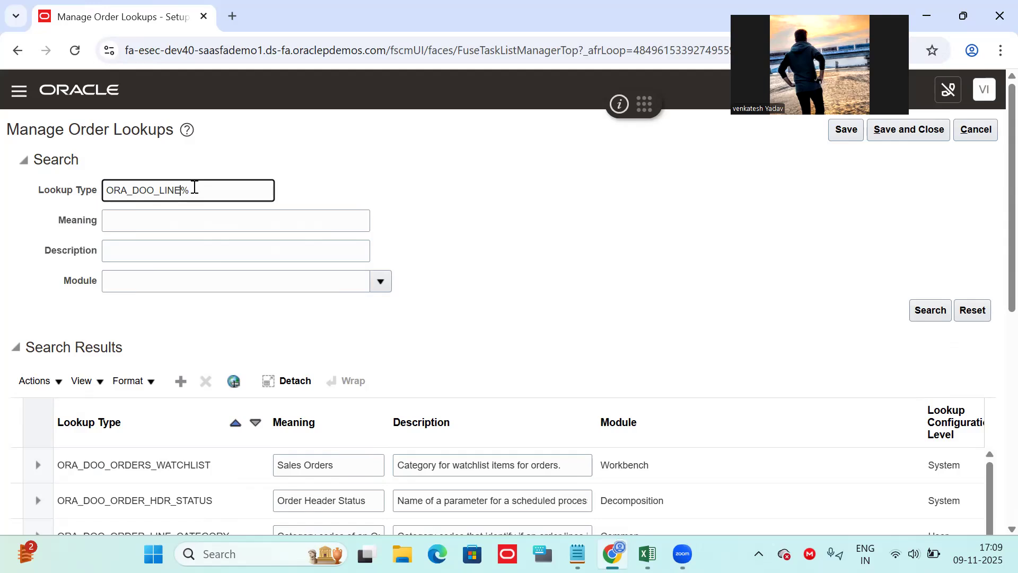
pyautogui.press('Return')
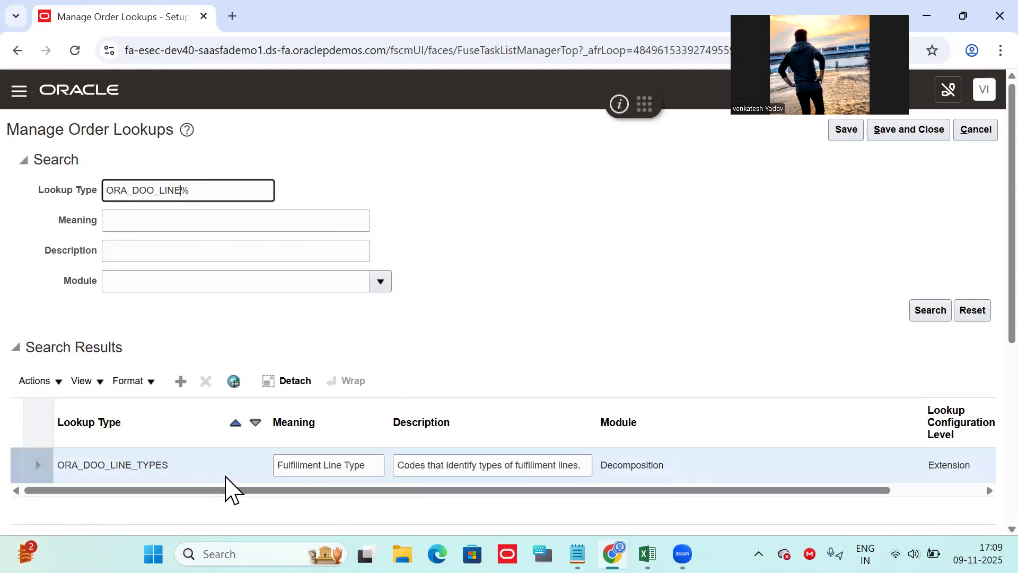
# Add a new lookup code named ABC Invoice Line to ORA_DOO_LINE_TYPES
pyautogui.scroll(-5, 993, 377)
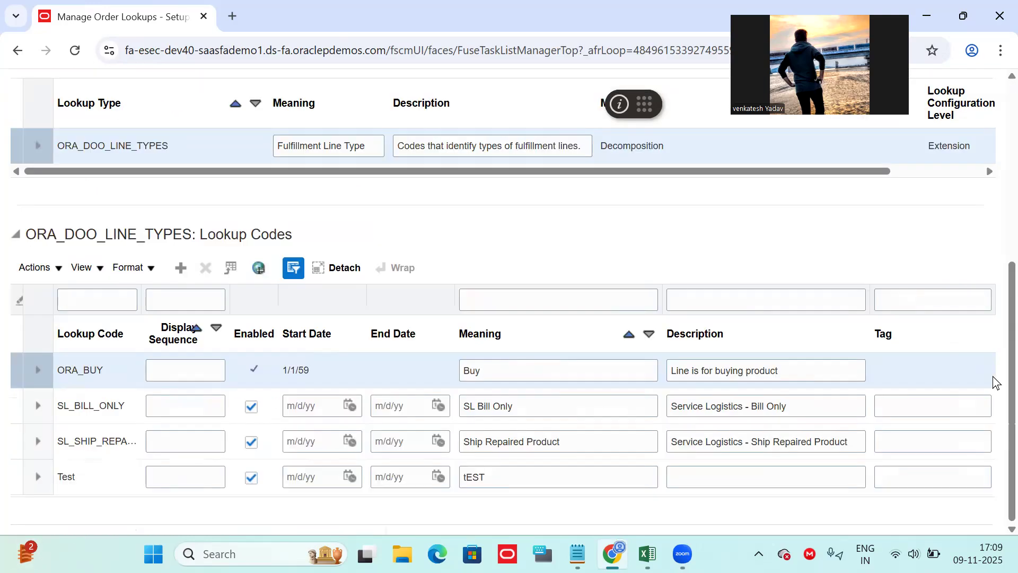
pyautogui.click(180, 268)
pyautogui.click(106, 372)
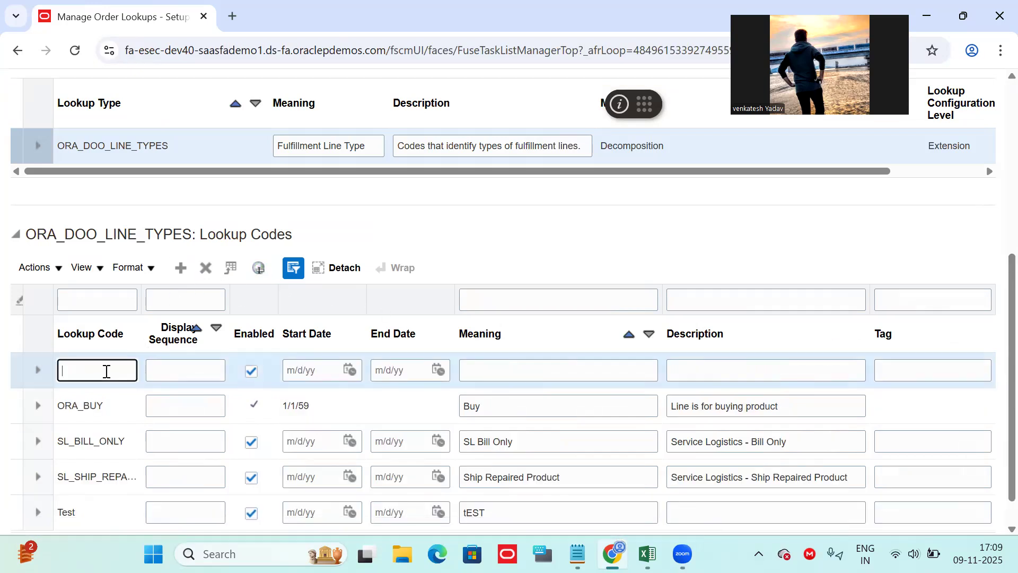
pyautogui.write('ABC Invoice Only')
pyautogui.write('e')
# Copy the code ABC Invoice Line into its meaning and description, then save and close the order lookups
pyautogui.moveTo(133, 372); pyautogui.dragTo(6, 387)
pyautogui.hotkey('ctrl', 'c')
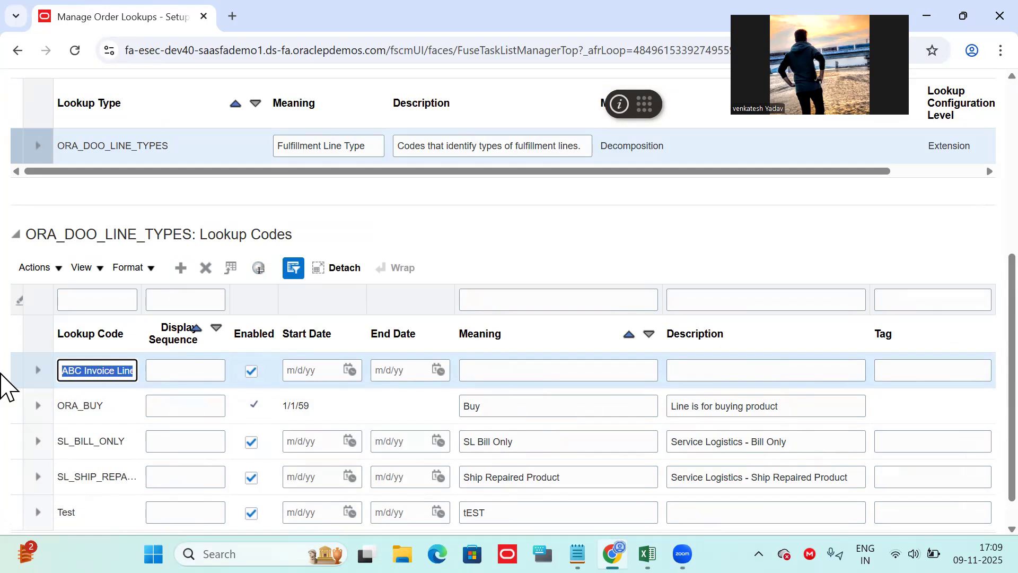
pyautogui.click(514, 375)
pyautogui.hotkey('ctrl', 'v')
pyautogui.press('Tab')
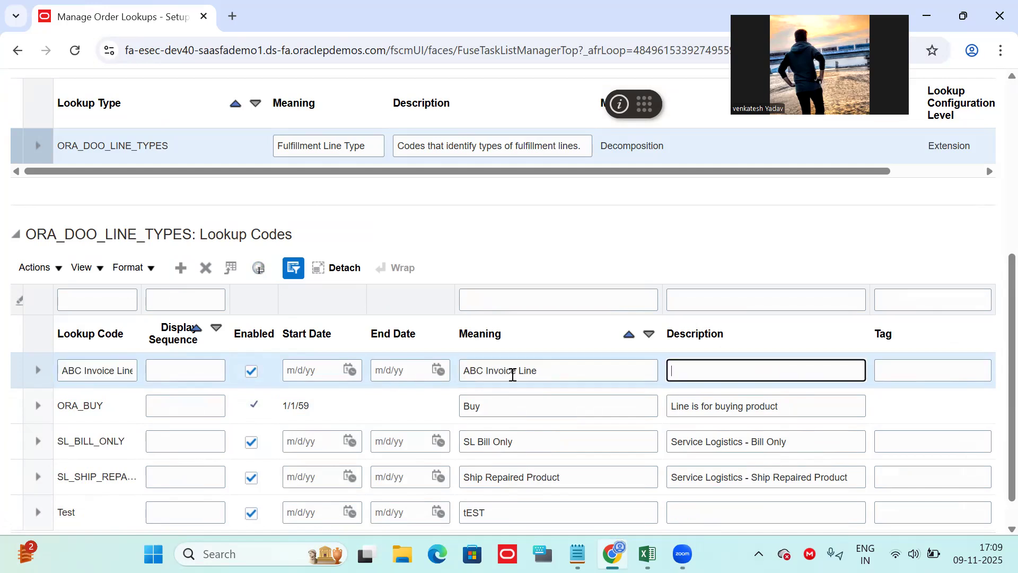
pyautogui.hotkey('ctrl', 'v')
pyautogui.scroll(6, 974, 109)
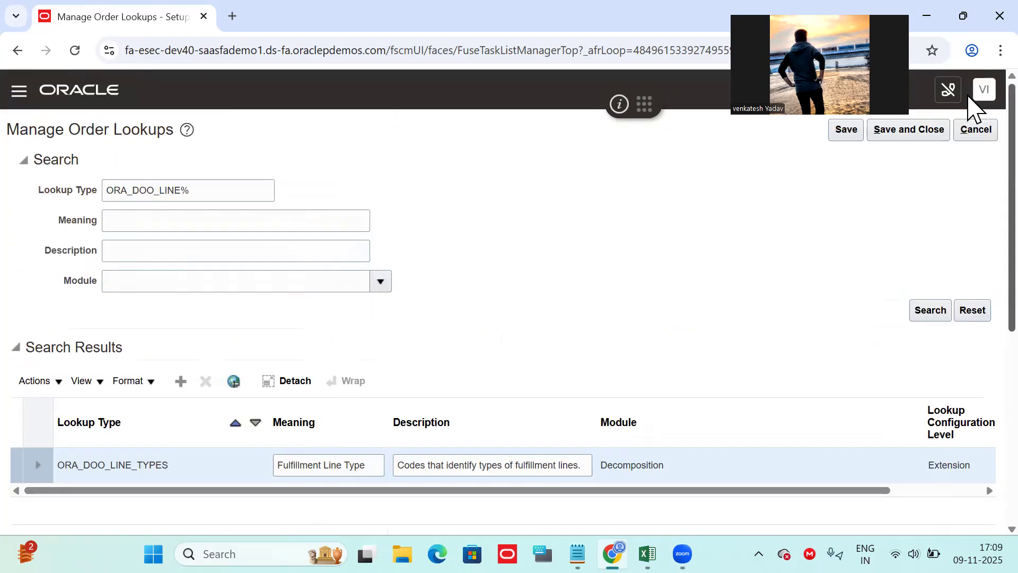
pyautogui.click(899, 131)
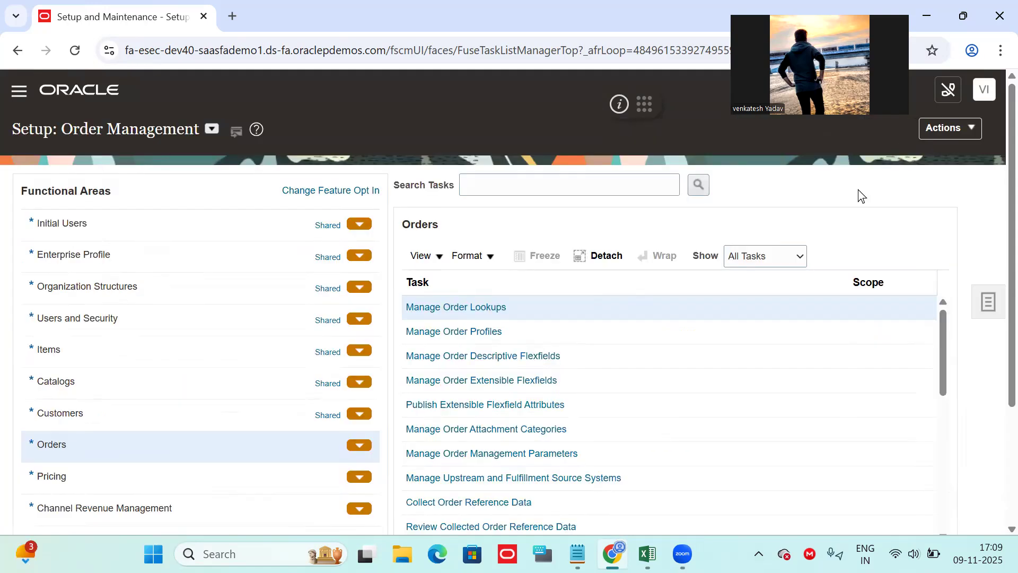
# Open the setup-wide task search from the Order Management setup and search for Orchestration
pyautogui.click(985, 314)
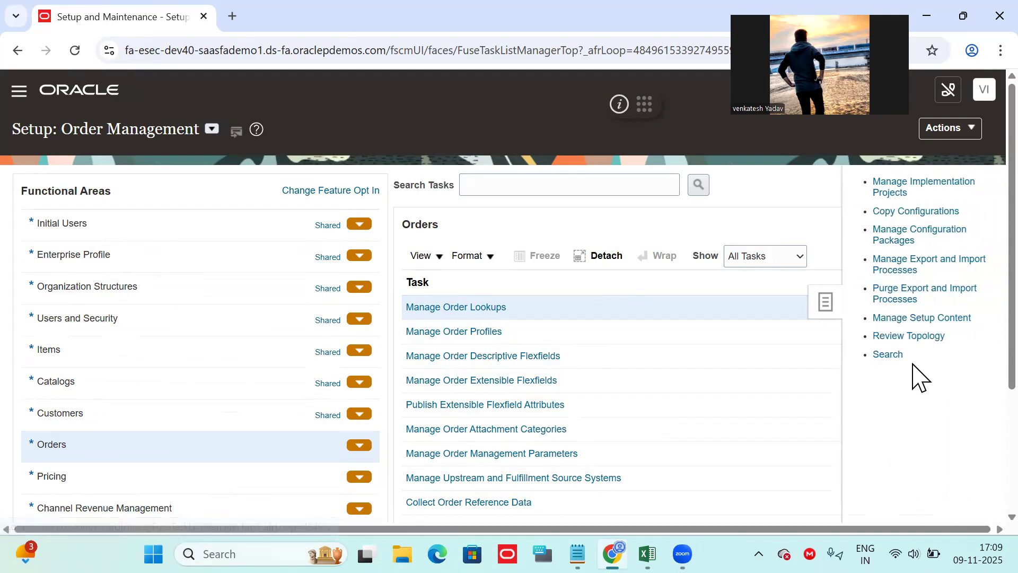
pyautogui.click(885, 355)
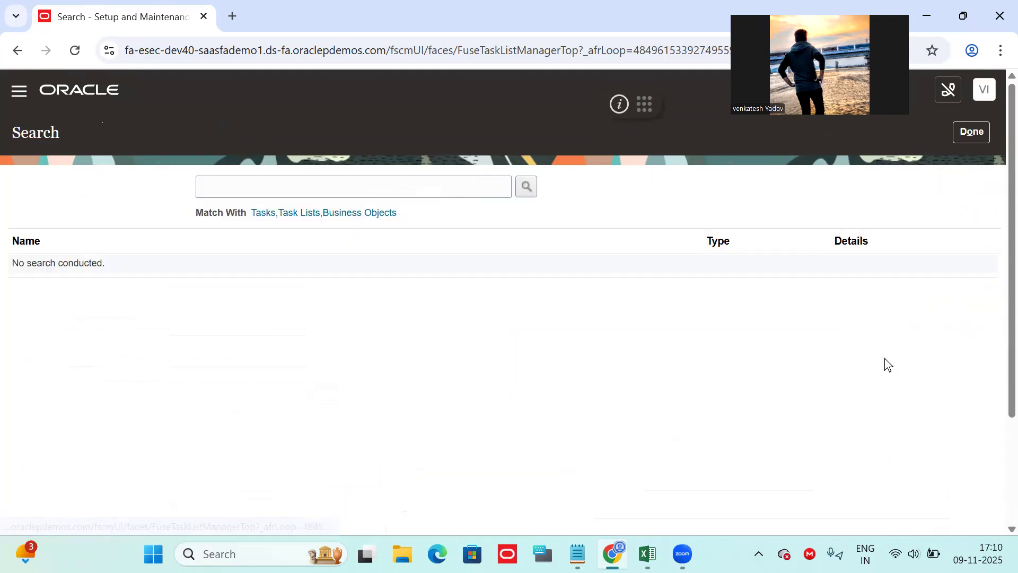
pyautogui.click(293, 188)
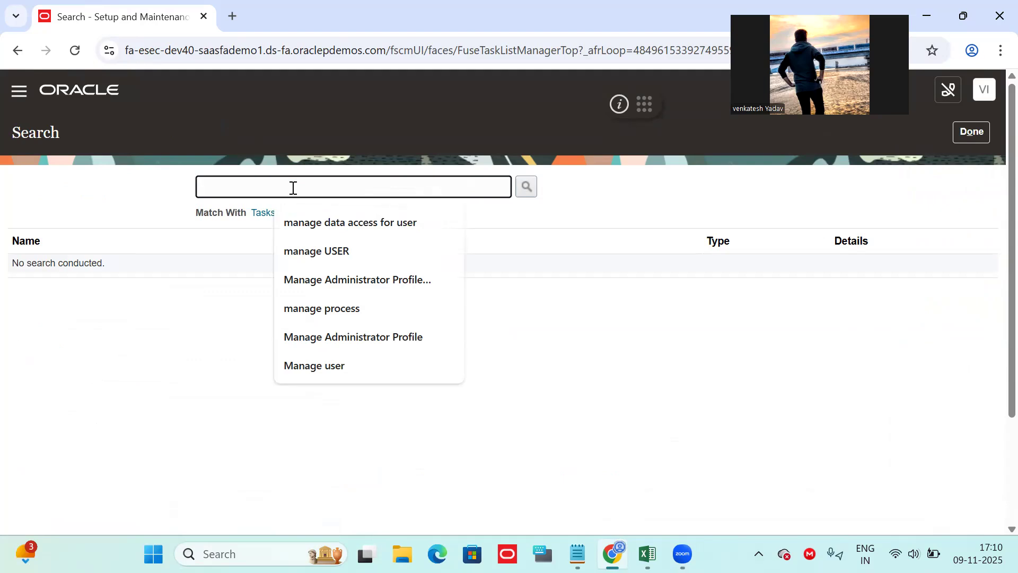
pyautogui.write('O')
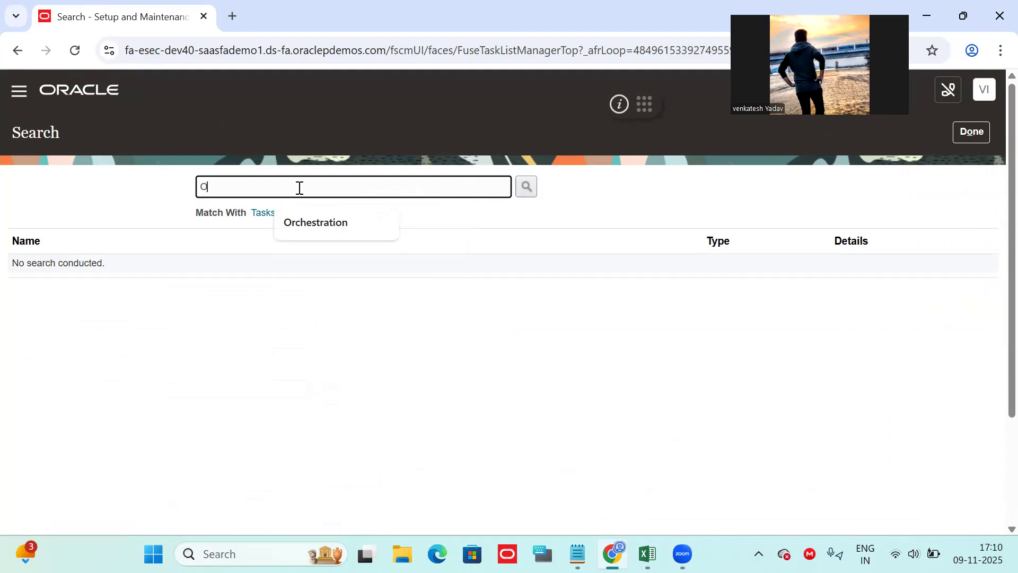
pyautogui.write('r')
pyautogui.click(318, 221)
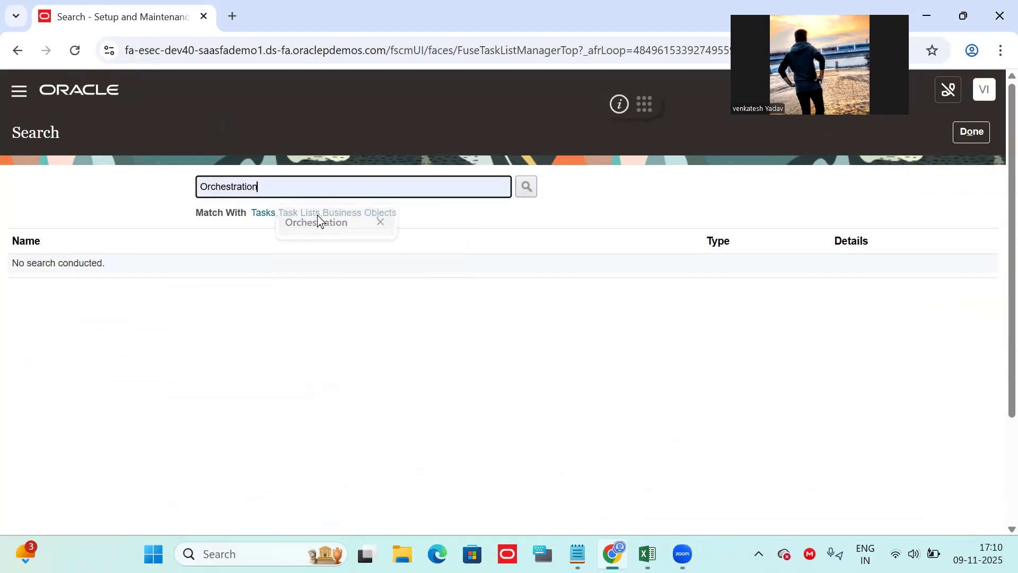
pyautogui.click(531, 190)
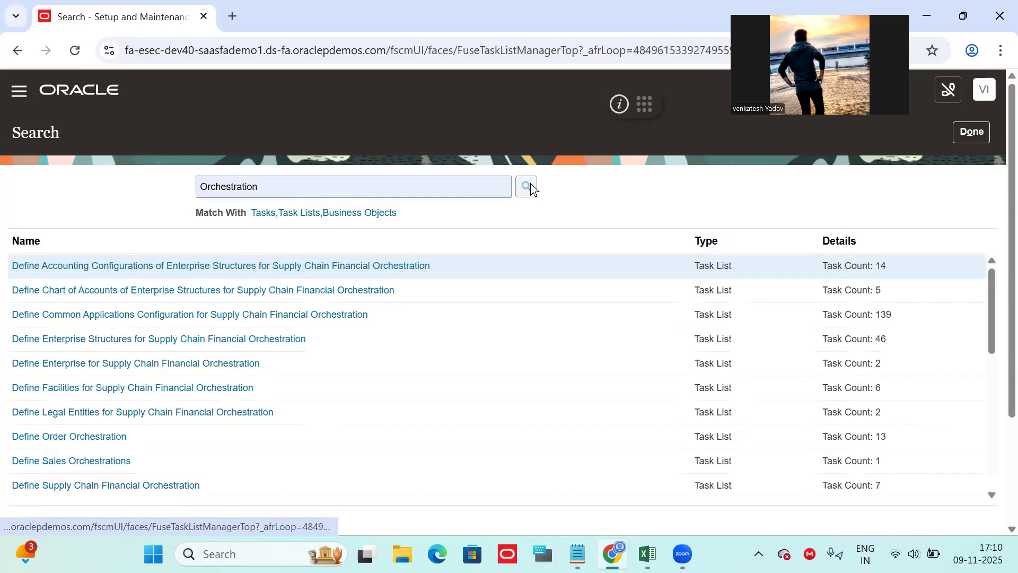
# Open the Manage Orchestration Process Definitions task from the search results
pyautogui.click(994, 359)
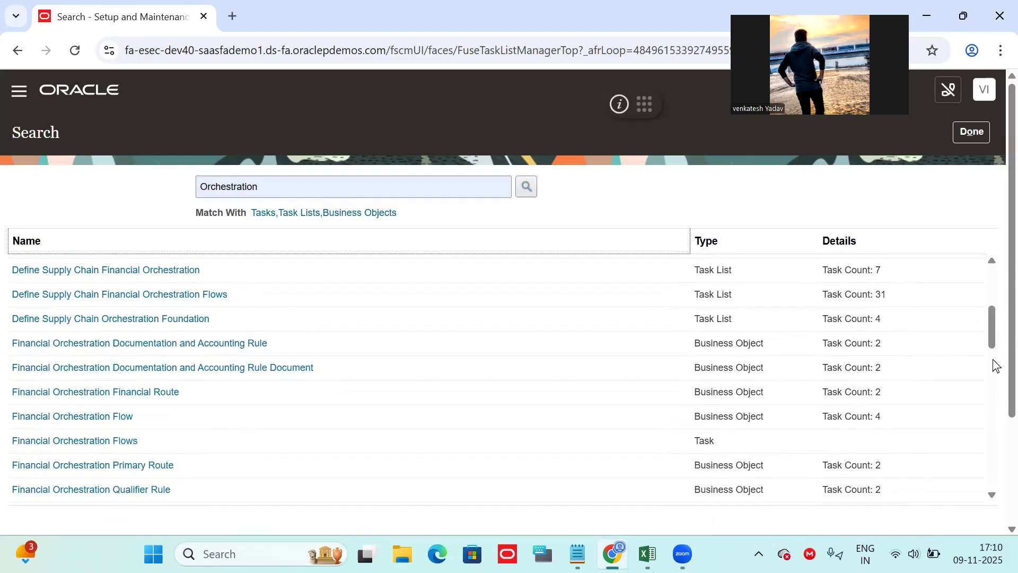
pyautogui.click(995, 365)
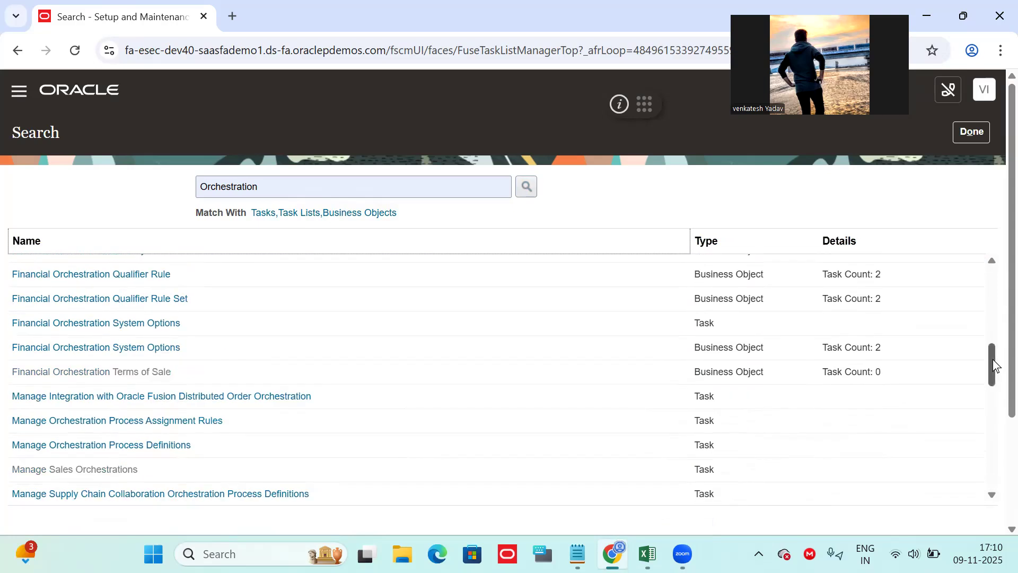
pyautogui.moveTo(990, 370); pyautogui.dragTo(992, 378)
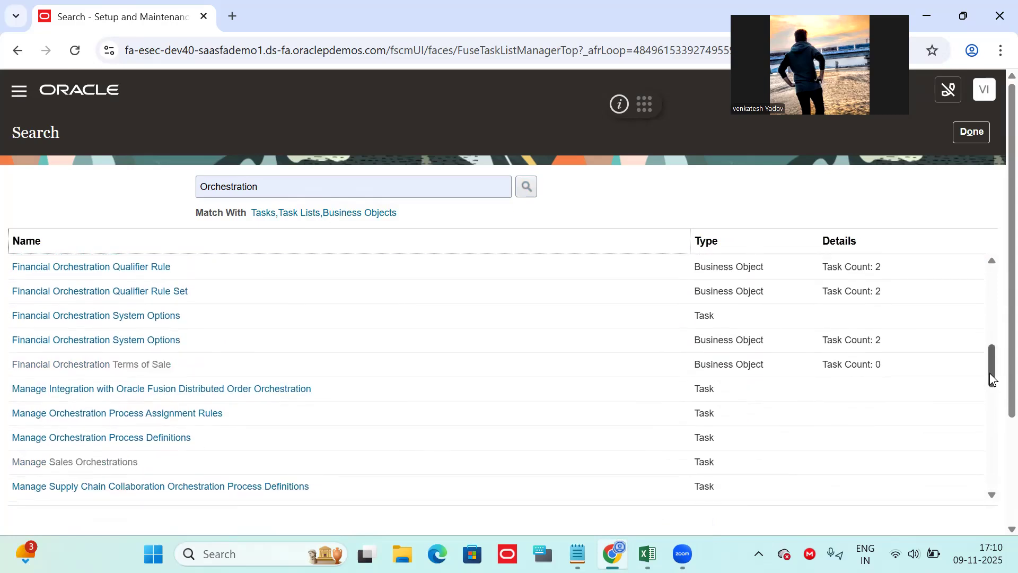
pyautogui.click(158, 430)
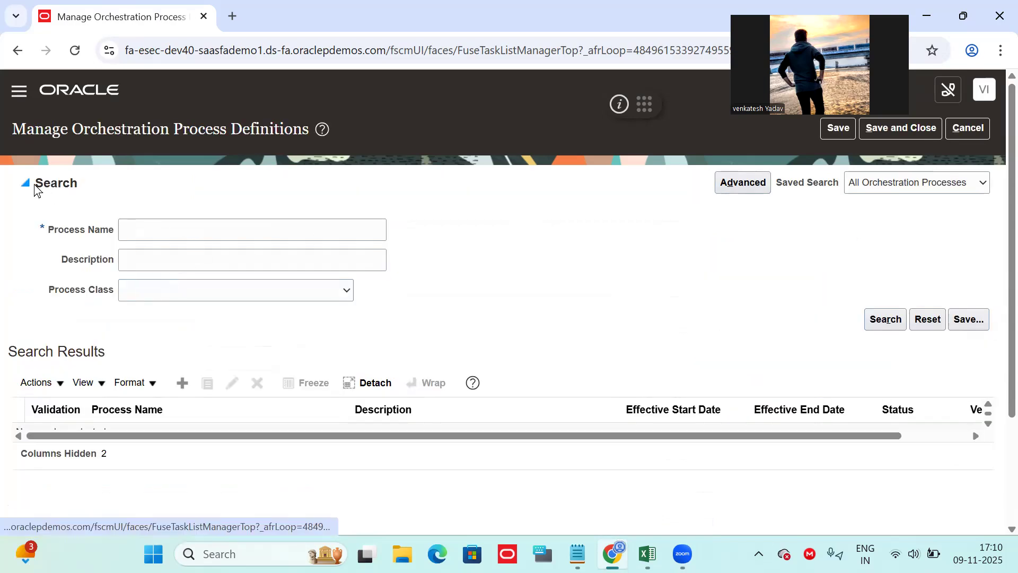
# Run an advanced search for all orchestration processes whose process name does not contain @
pyautogui.click(729, 184)
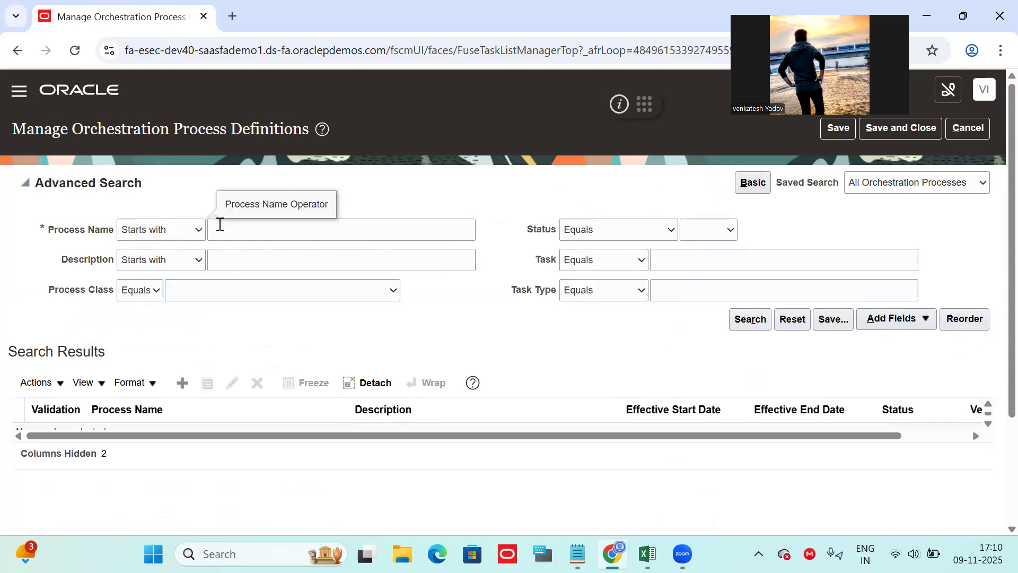
pyautogui.click(196, 231)
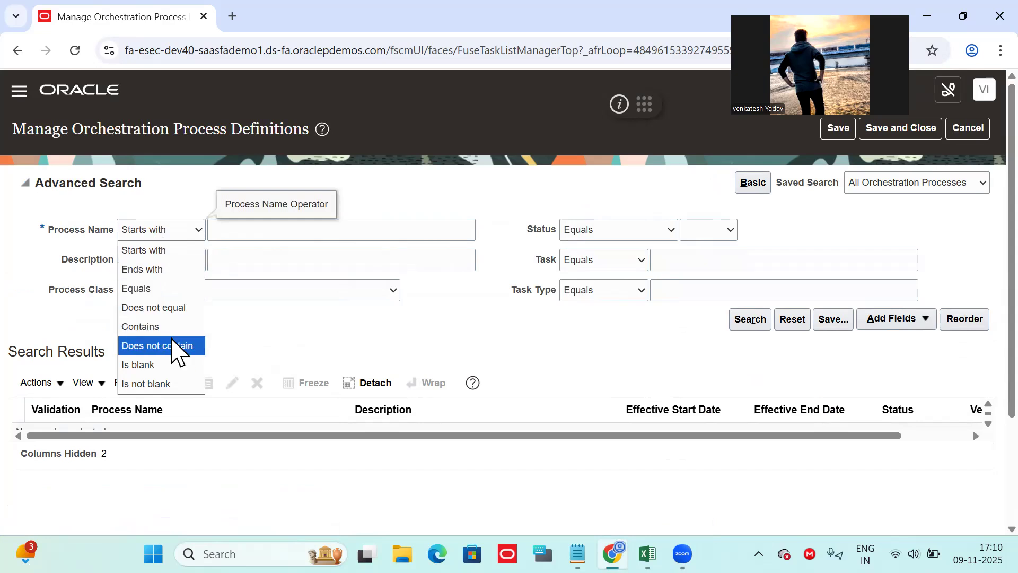
pyautogui.click(172, 339)
pyautogui.click(260, 234)
pyautogui.write('@')
pyautogui.click(749, 323)
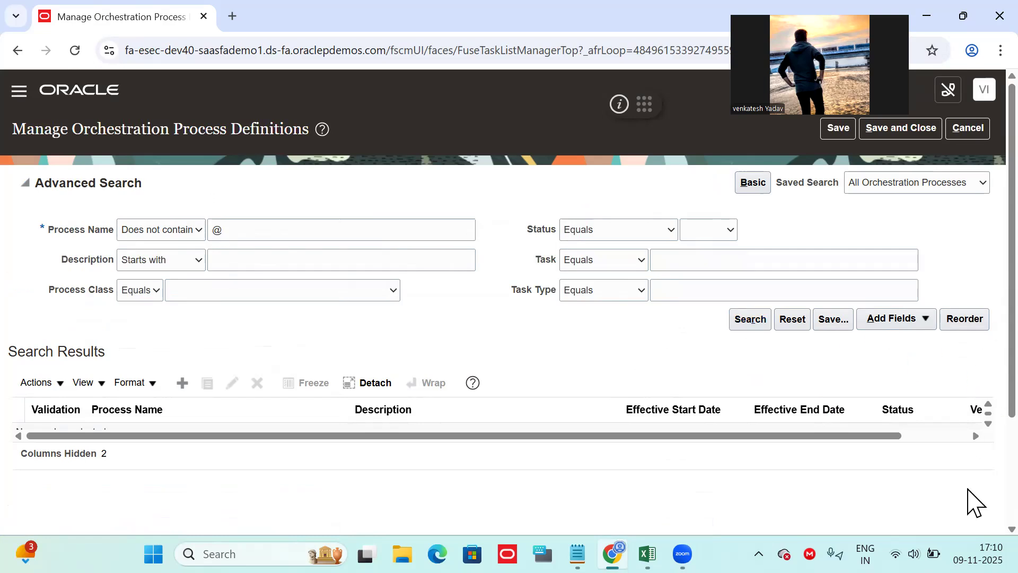
# Find DOO_BillOnlyGenericProcess in the results, examine its step details, and leave the process definitions without saving
pyautogui.scroll(-5, 974, 438)
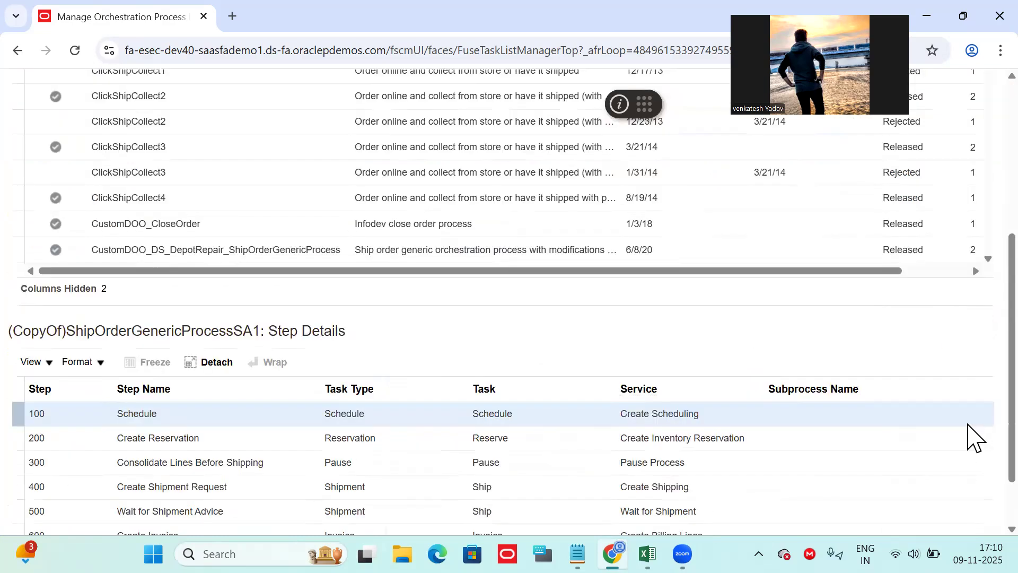
pyautogui.scroll(2, 973, 371)
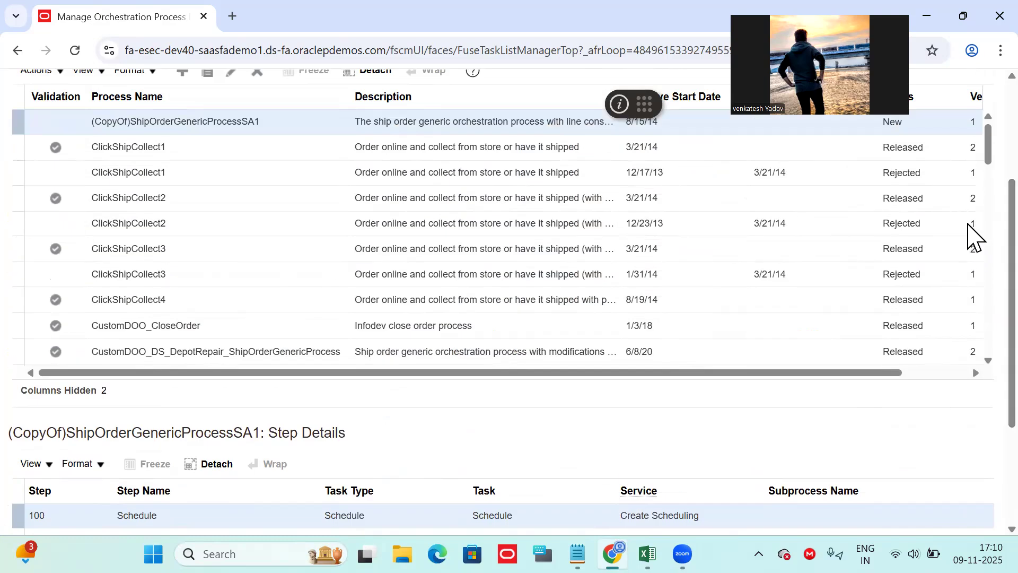
pyautogui.scroll(-1, 974, 236)
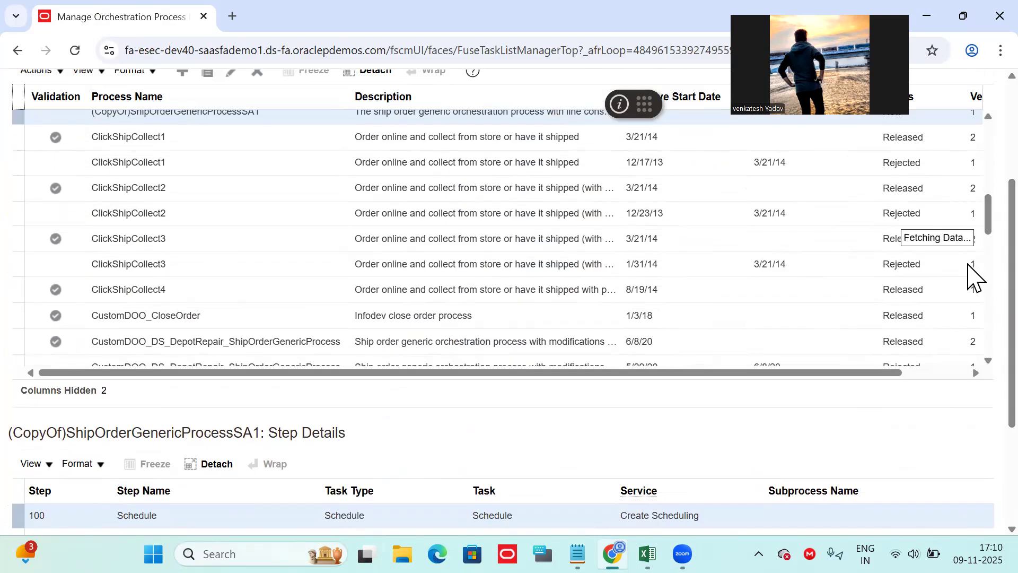
pyautogui.scroll(-10, 968, 262)
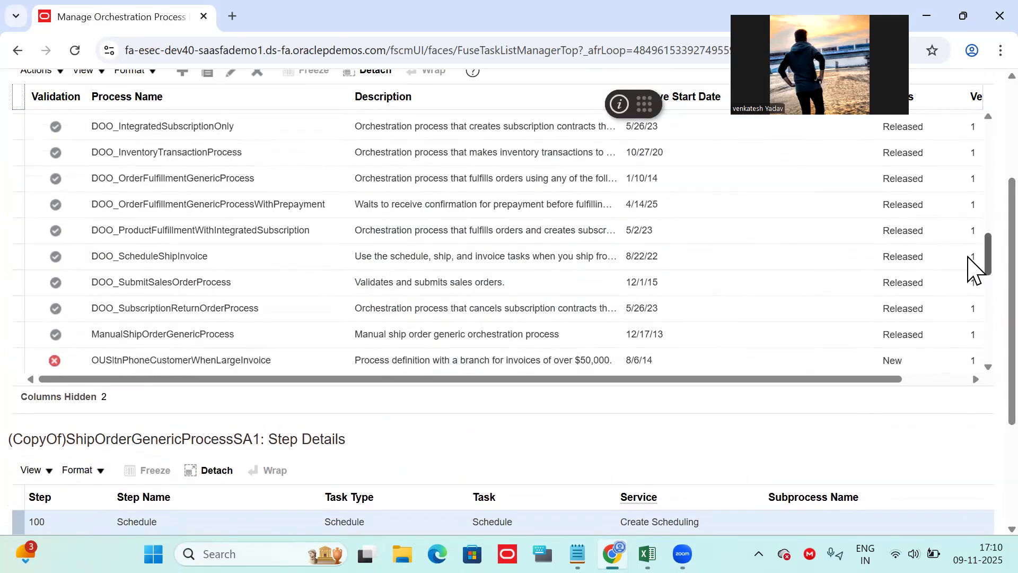
pyautogui.scroll(3, 968, 189)
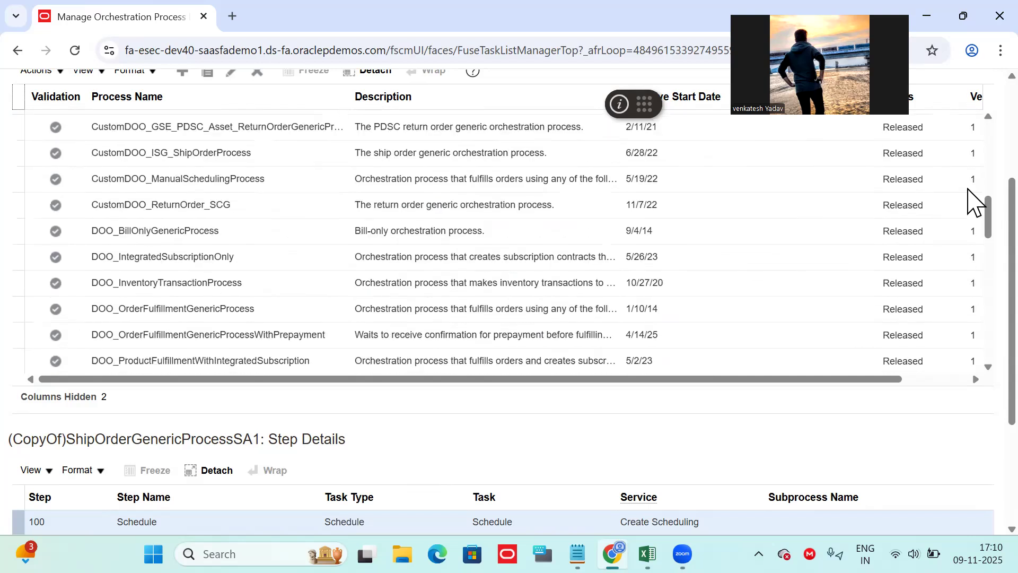
pyautogui.scroll(2, 974, 202)
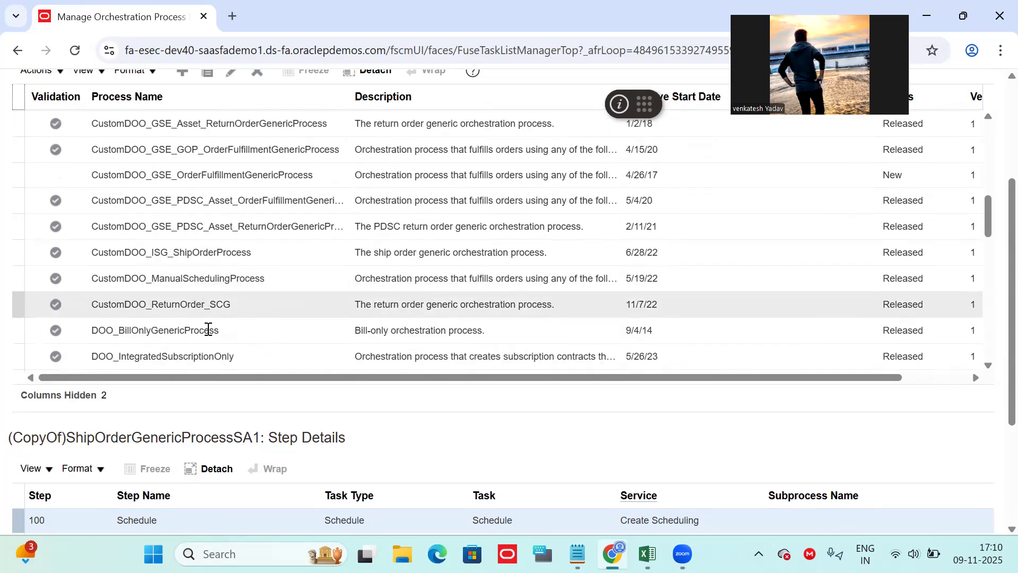
pyautogui.click(139, 331)
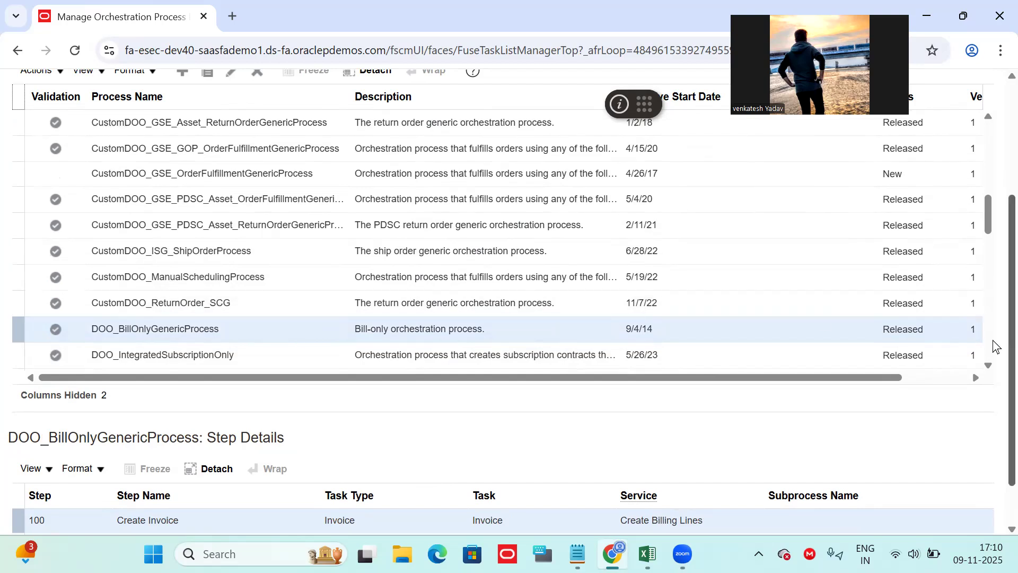
pyautogui.scroll(-1, 993, 344)
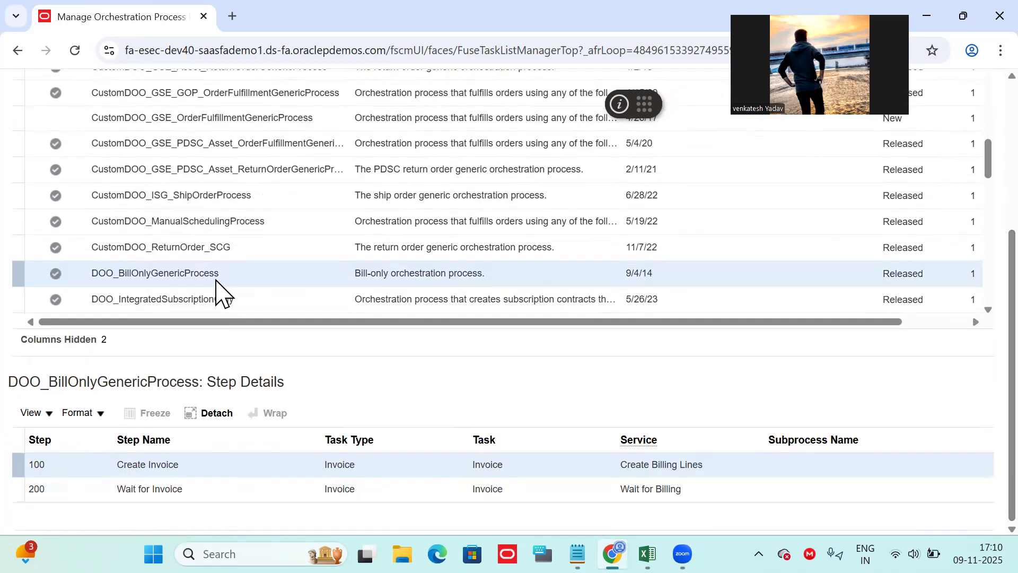
pyautogui.moveTo(321, 391); pyautogui.dragTo(3, 384)
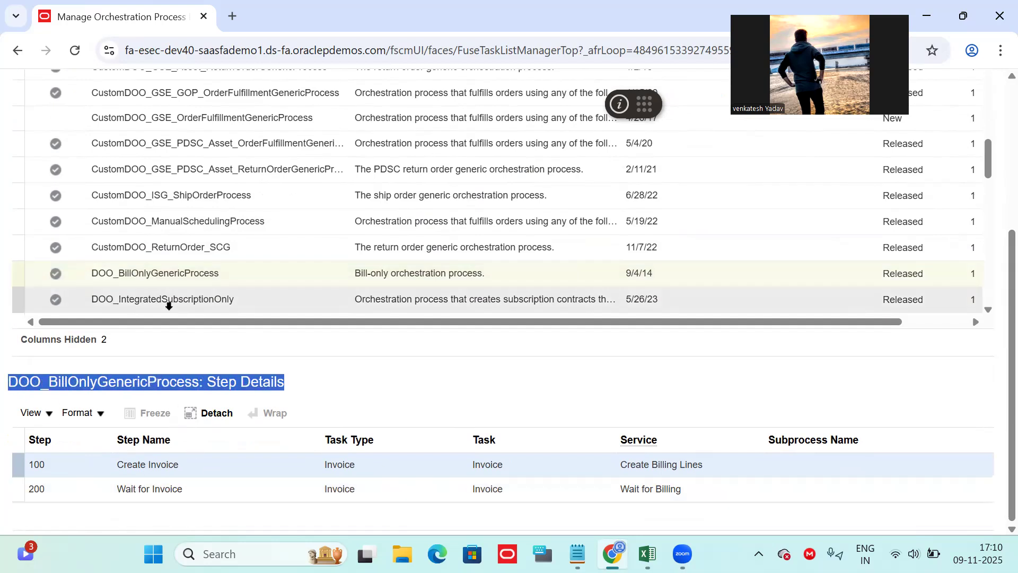
pyautogui.doubleClick(146, 275)
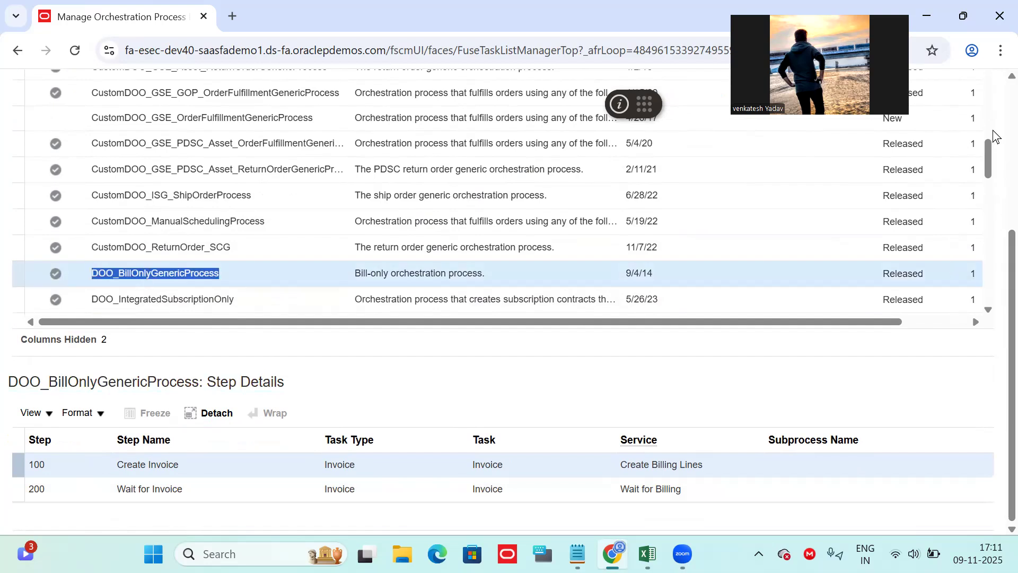
pyautogui.scroll(4, 993, 130)
pyautogui.click(951, 130)
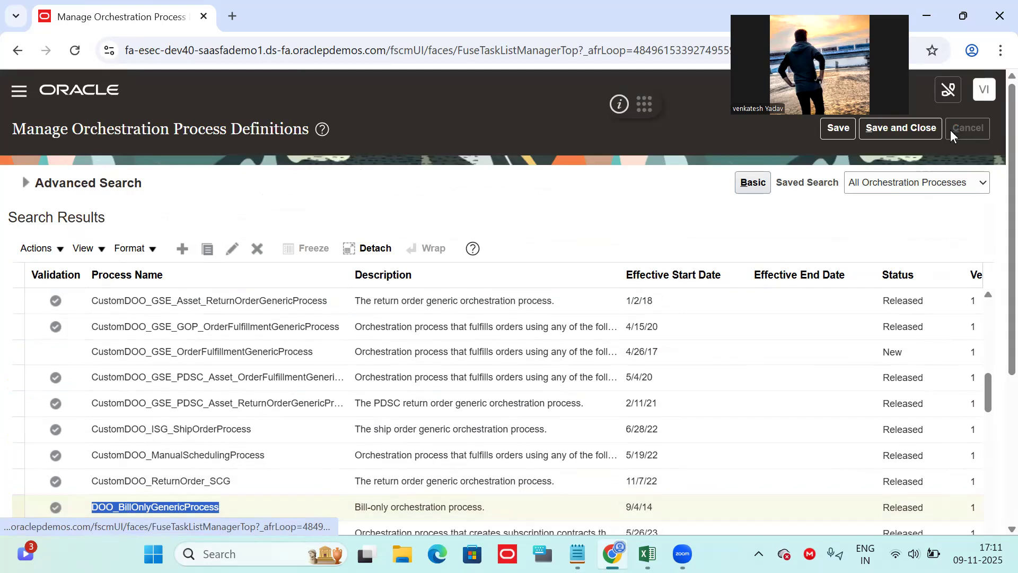
# Search the setup tasks for Process Assignment and open Manage Process Assignment Rules for Sales Orders
pyautogui.doubleClick(330, 184)
pyautogui.press('BackSpace')
pyautogui.write('pri')
pyautogui.write('ce')
pyautogui.press('BackSpace')
pyautogui.press('BackSpace')
pyautogui.press('BackSpace')
pyautogui.click(341, 250)
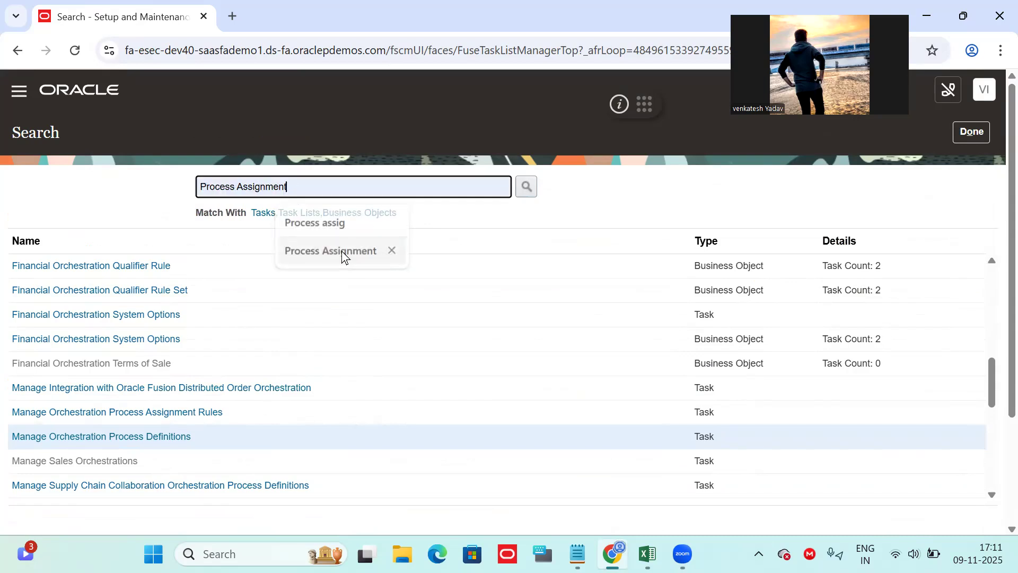
pyautogui.click(527, 190)
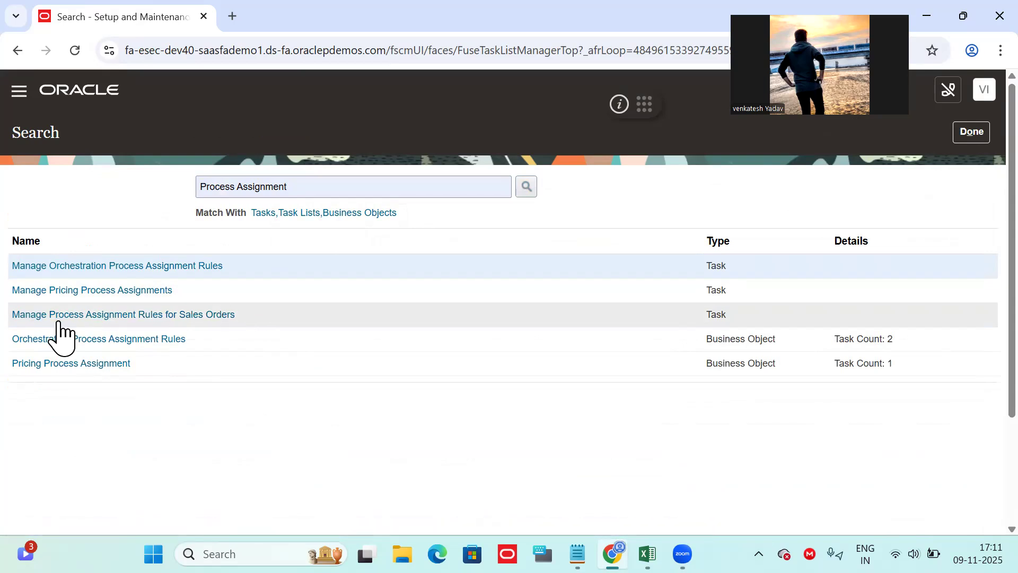
pyautogui.click(180, 317)
pyautogui.click(179, 316)
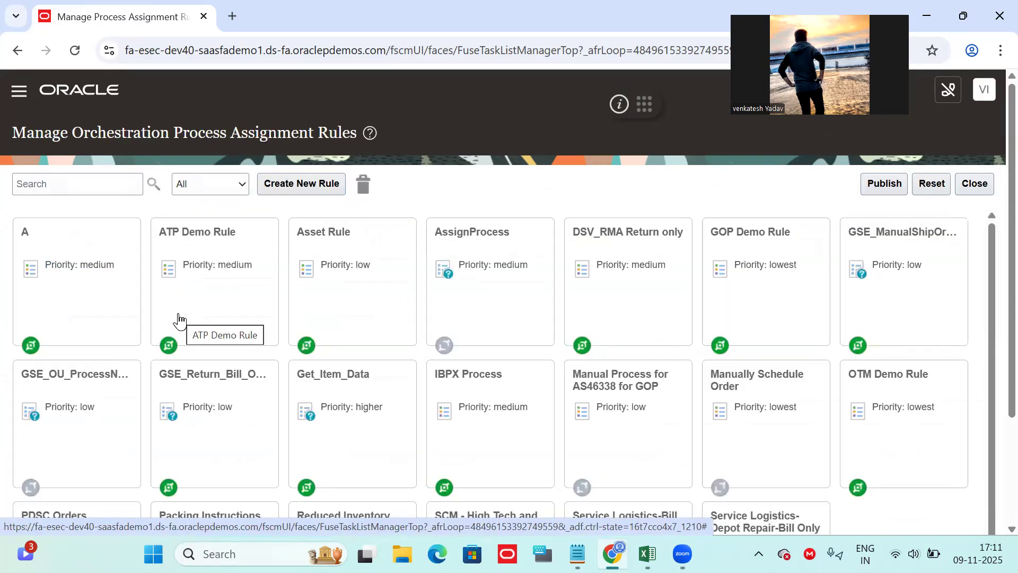
# Create a new orchestration process assignment rule and name it ABC Invoice Only
pyautogui.click(313, 191)
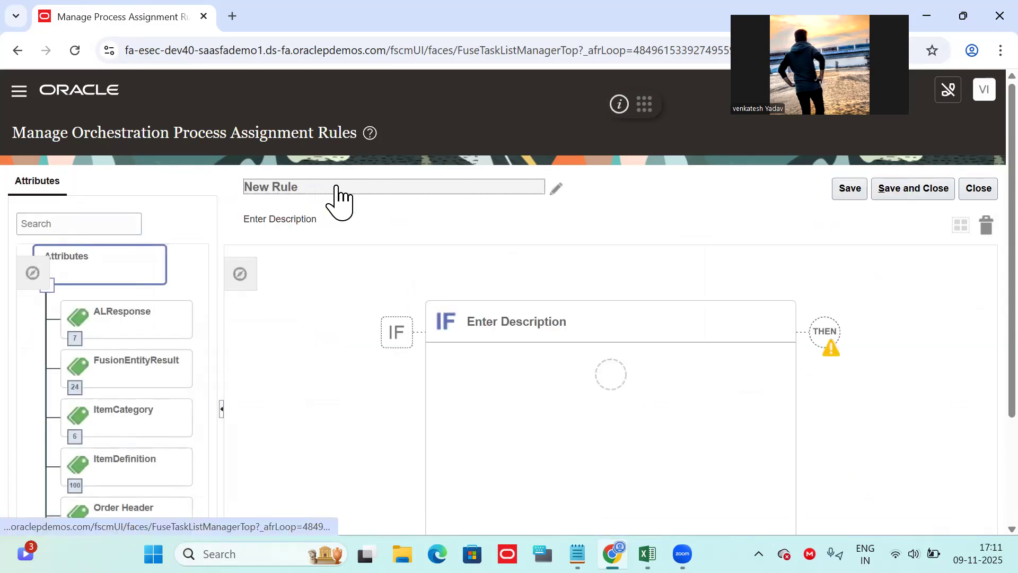
pyautogui.click(336, 191)
pyautogui.tripleClick(500, 307)
pyautogui.press('BackSpace')
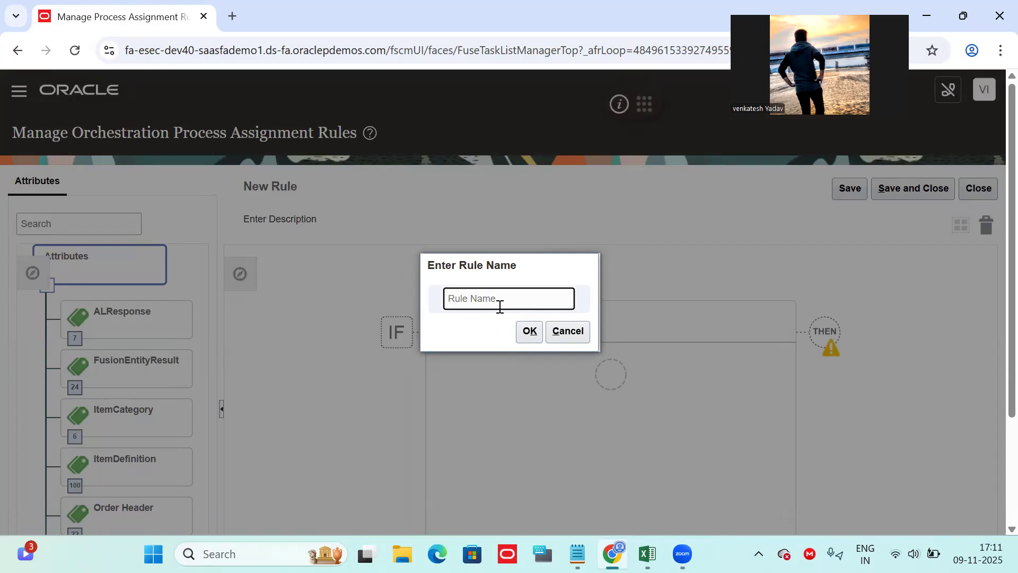
pyautogui.write('ABC Invoice Only')
pyautogui.click(528, 333)
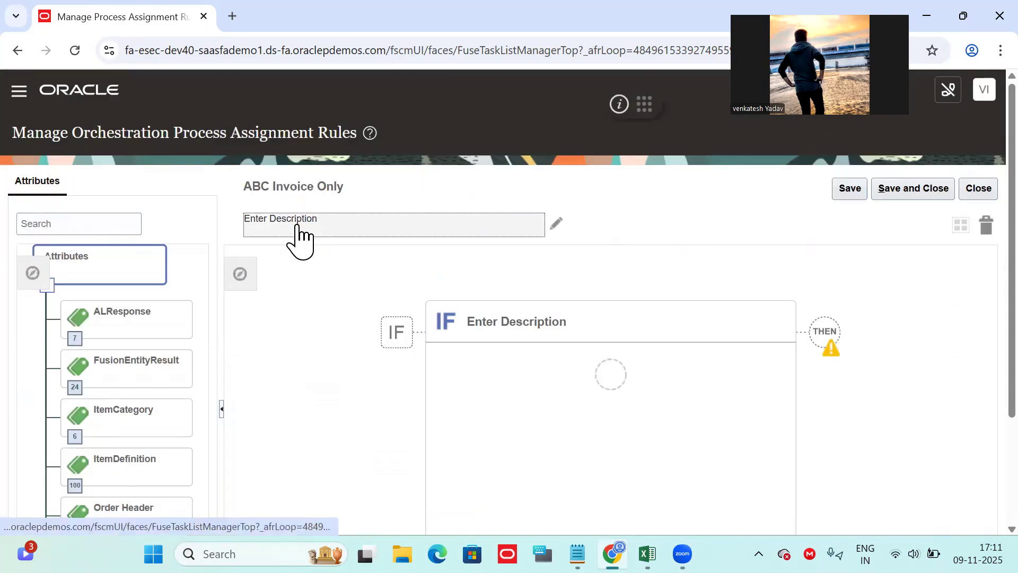
# Set the new rule's description to ABC Invoice Only
pyautogui.click(297, 233)
pyautogui.write('A')
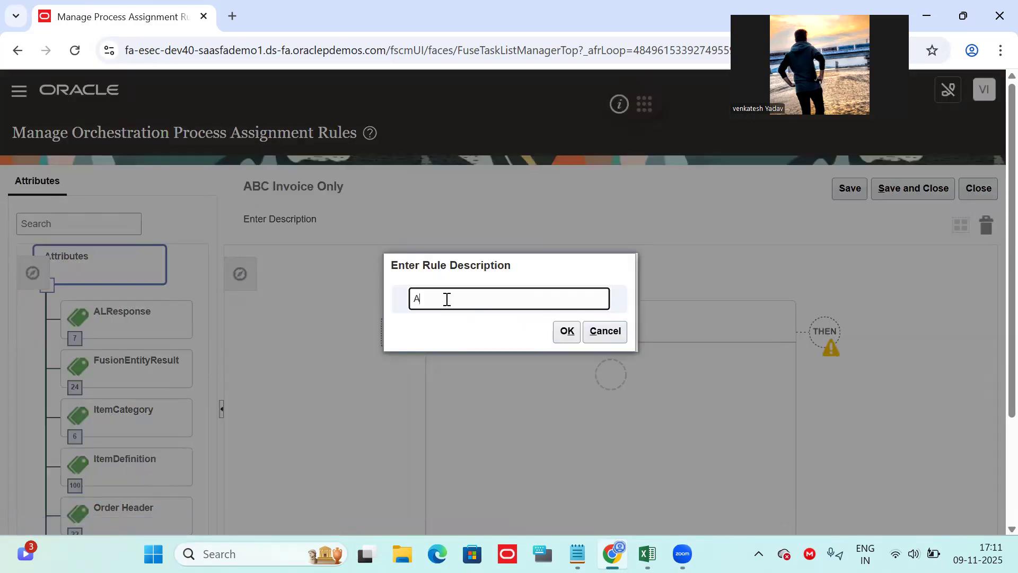
pyautogui.write('BC Invoice Only')
pyautogui.click(564, 333)
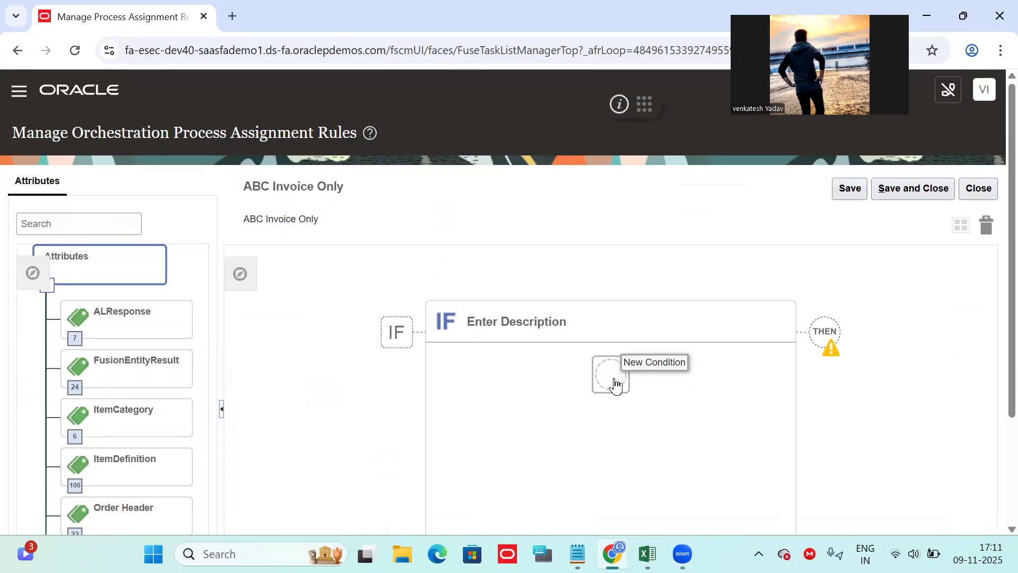
# Add an IF condition to the rule: Order Type (Order Header) is equal to ABC Invoice Only
pyautogui.click(613, 376)
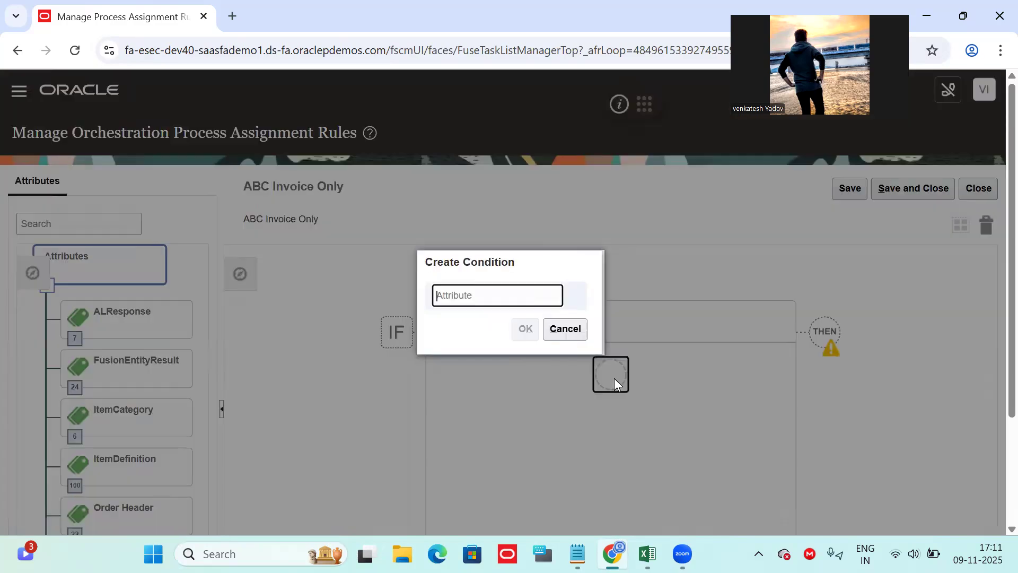
pyautogui.write('Order ty')
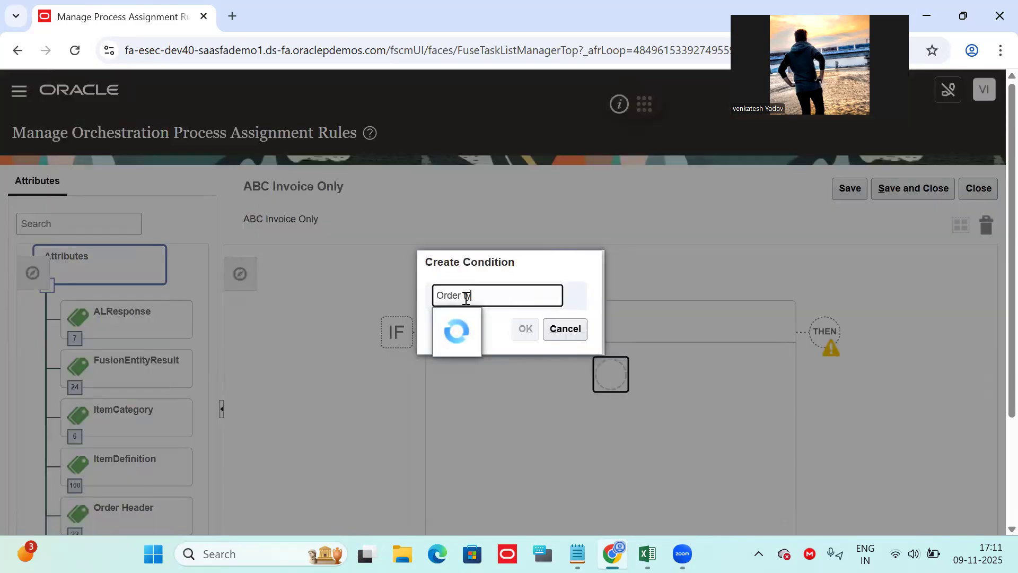
pyautogui.click(484, 318)
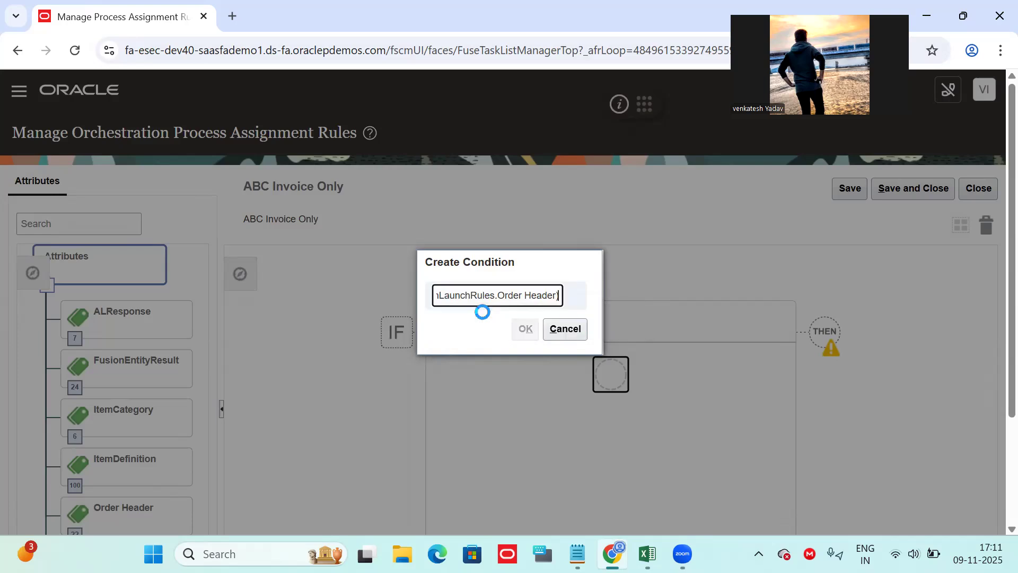
pyautogui.click(460, 329)
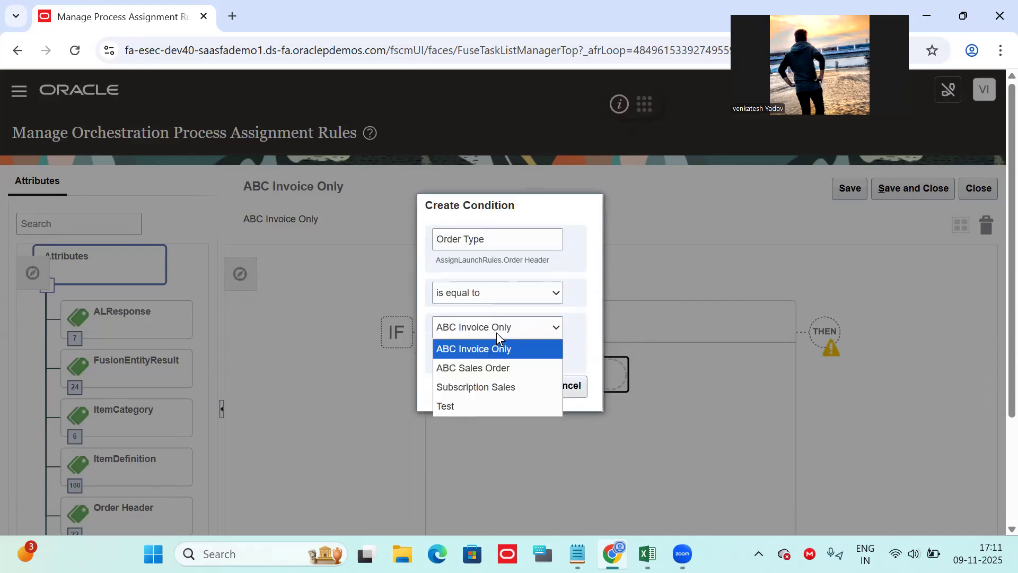
pyautogui.click(499, 348)
pyautogui.click(525, 385)
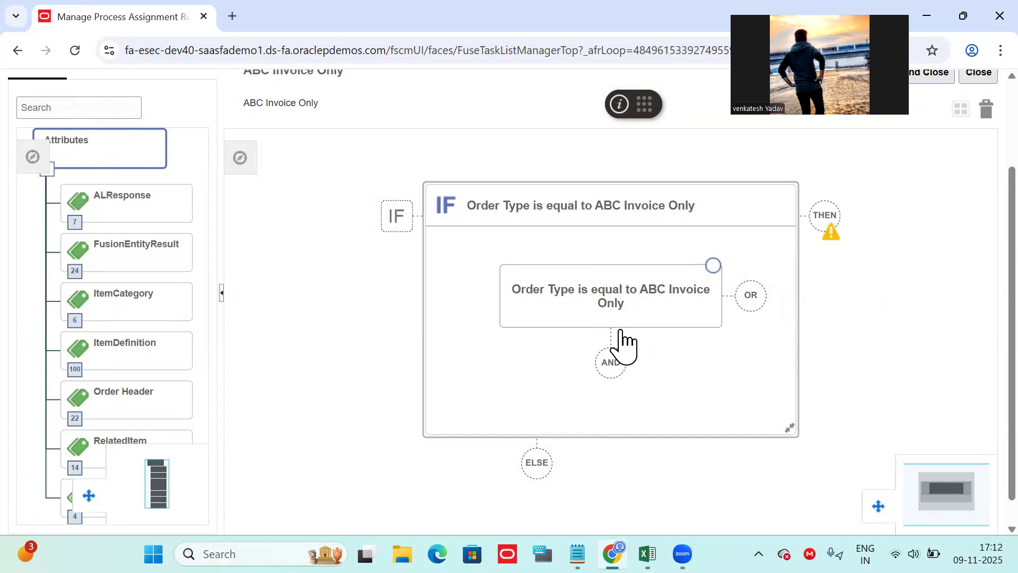
# Add an AND condition to the rule: Line Type (Order Fulfill Line) is equal to ABC Invoice Line
pyautogui.click(618, 358)
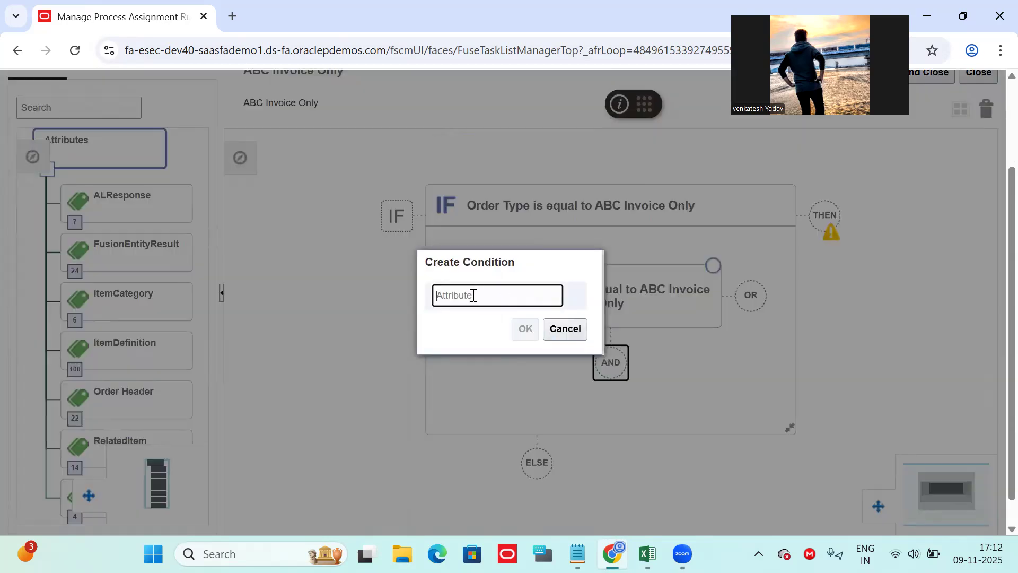
pyautogui.write('4')
pyautogui.write('ine T')
pyautogui.click(473, 321)
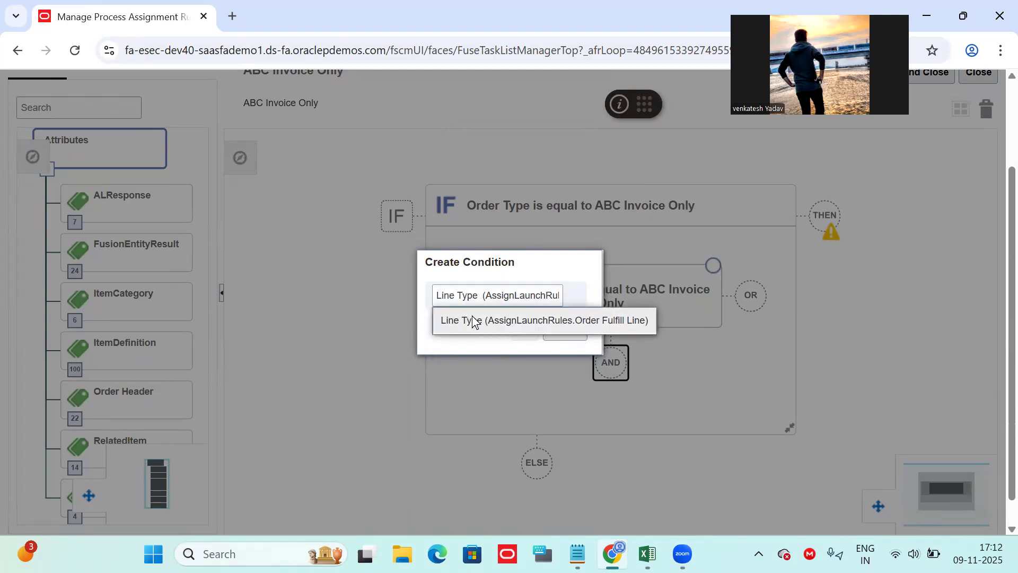
pyautogui.click(544, 327)
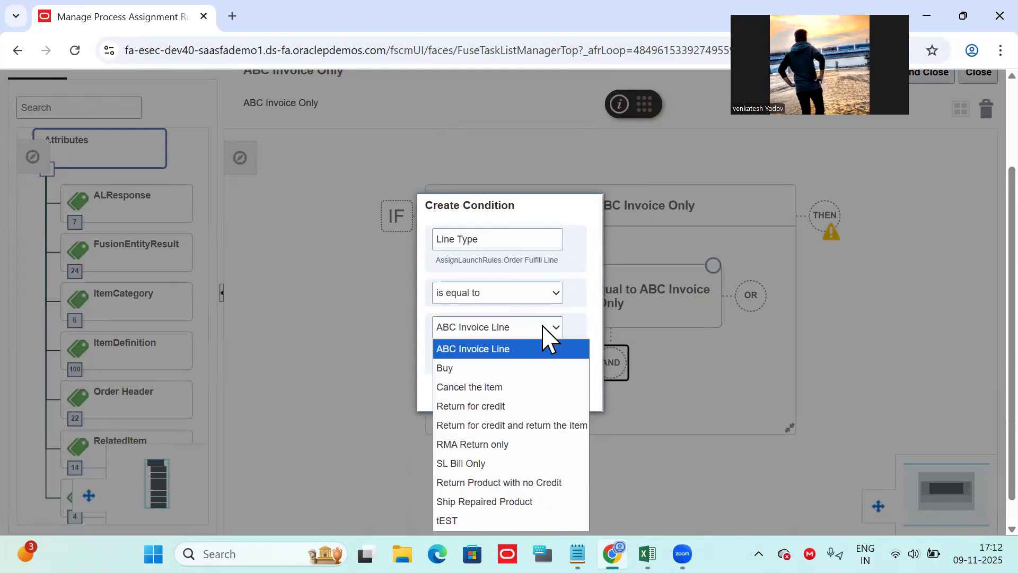
pyautogui.click(489, 351)
pyautogui.click(526, 387)
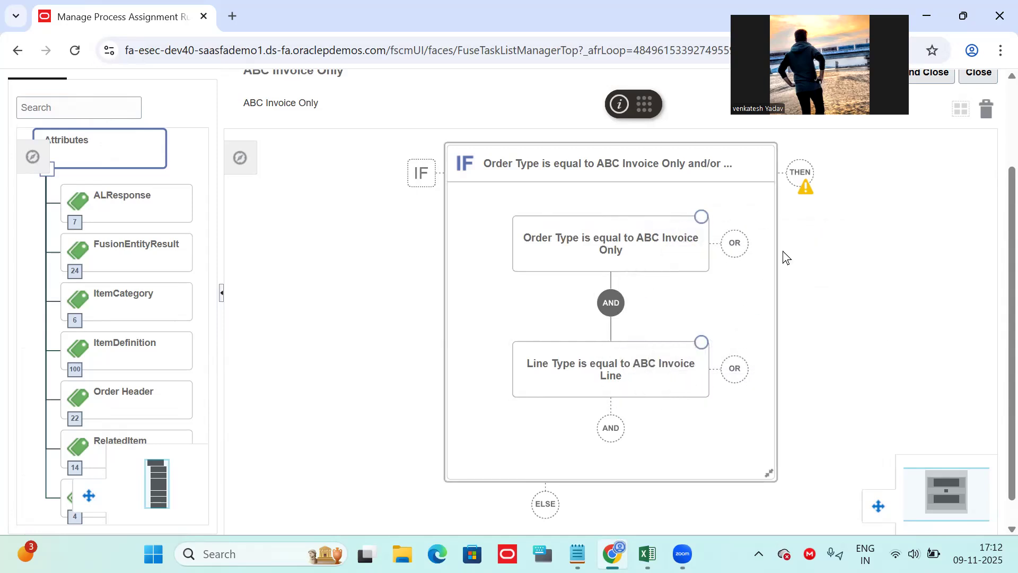
# Add a THEN action to the rule that sets the Process Name attribute of the Order Fulfill Line
pyautogui.click(796, 186)
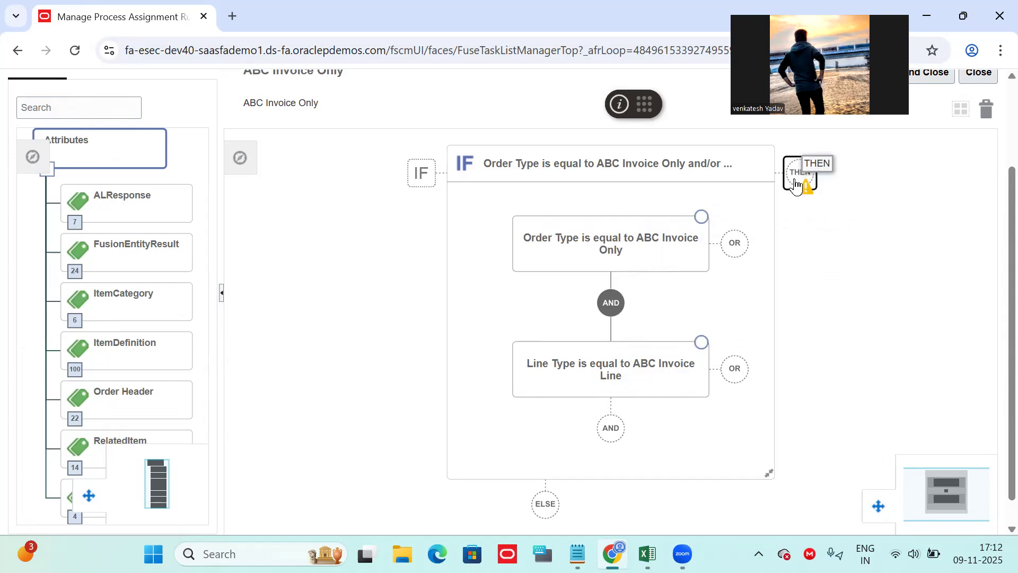
pyautogui.click(845, 200)
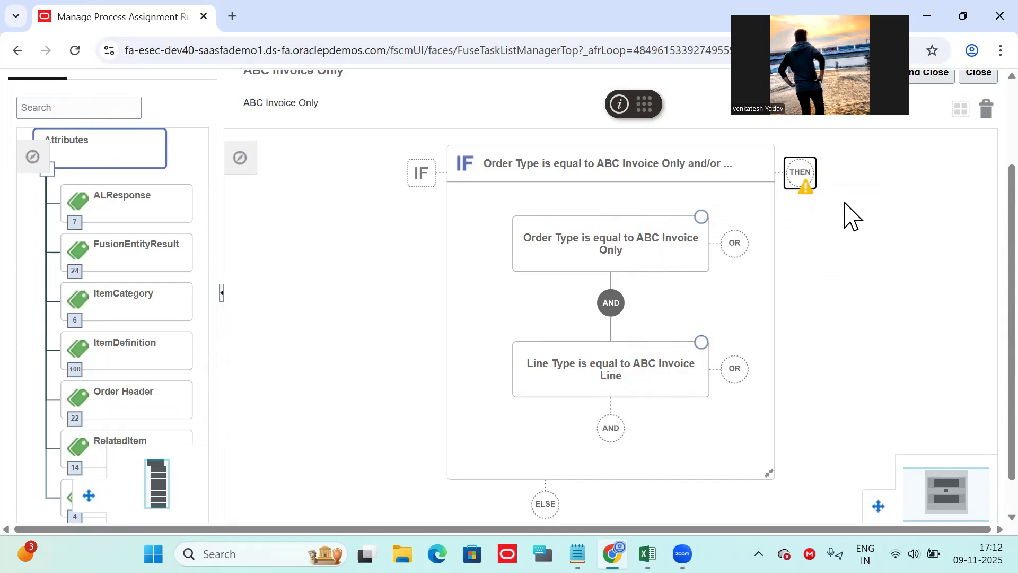
pyautogui.click(773, 287)
pyautogui.write('PROCE')
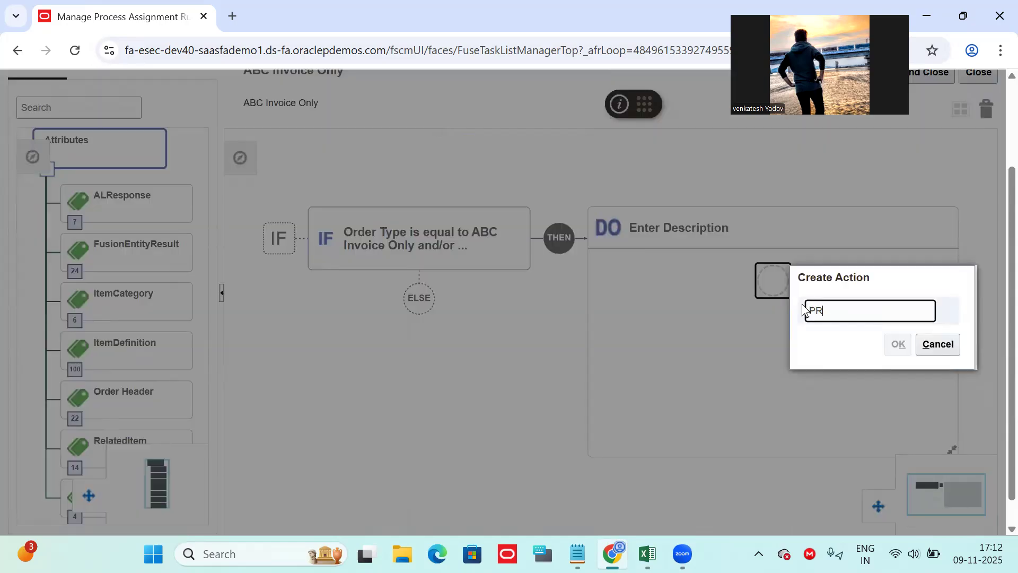
pyautogui.press('BackSpace')
pyautogui.press('BackSpace')
pyautogui.write('CESS NAM')
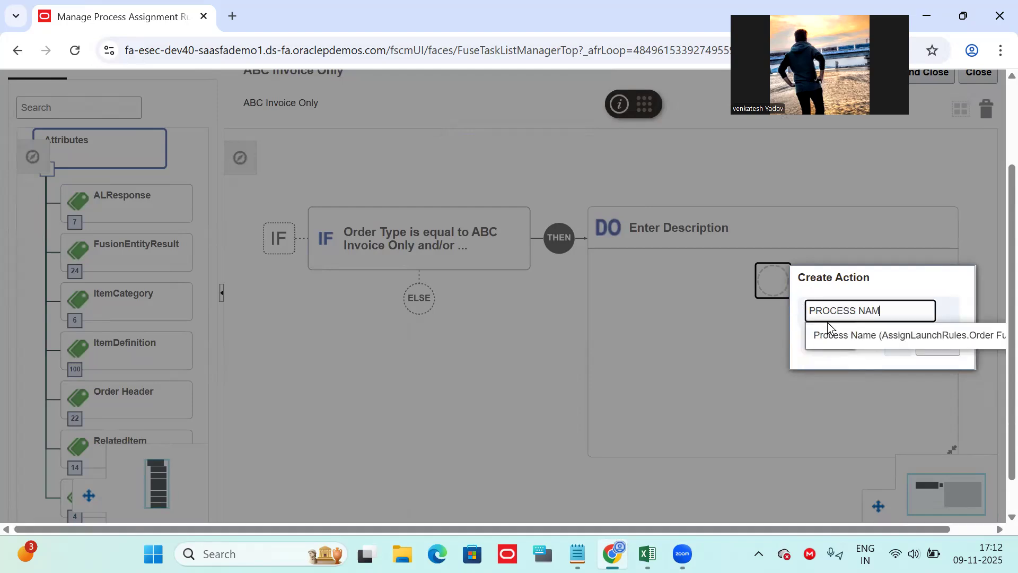
pyautogui.click(852, 333)
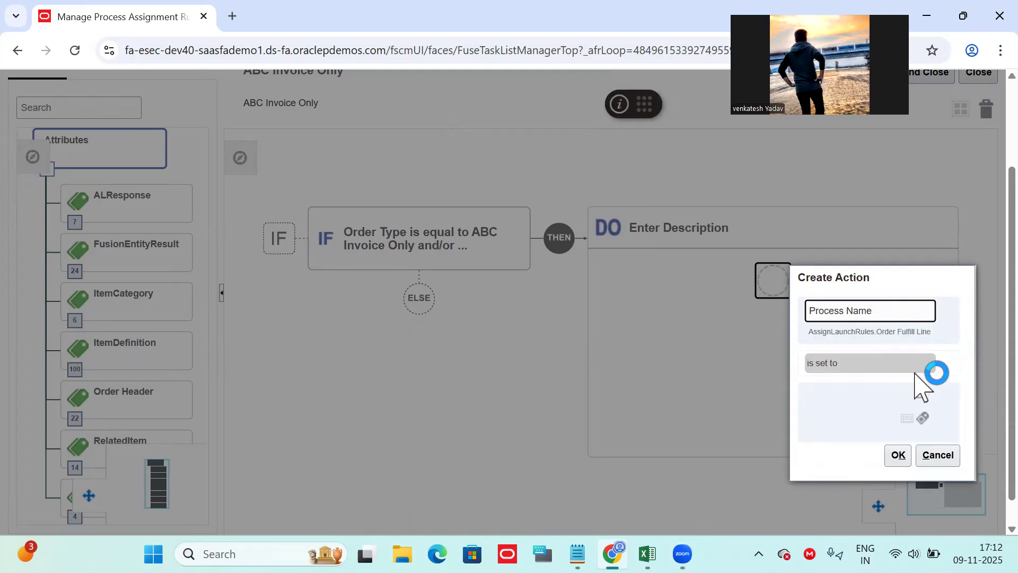
# Find DOO_BillOnlyGenericProcess and assign it as the action's process name, and save and close the rule
pyautogui.click(921, 396)
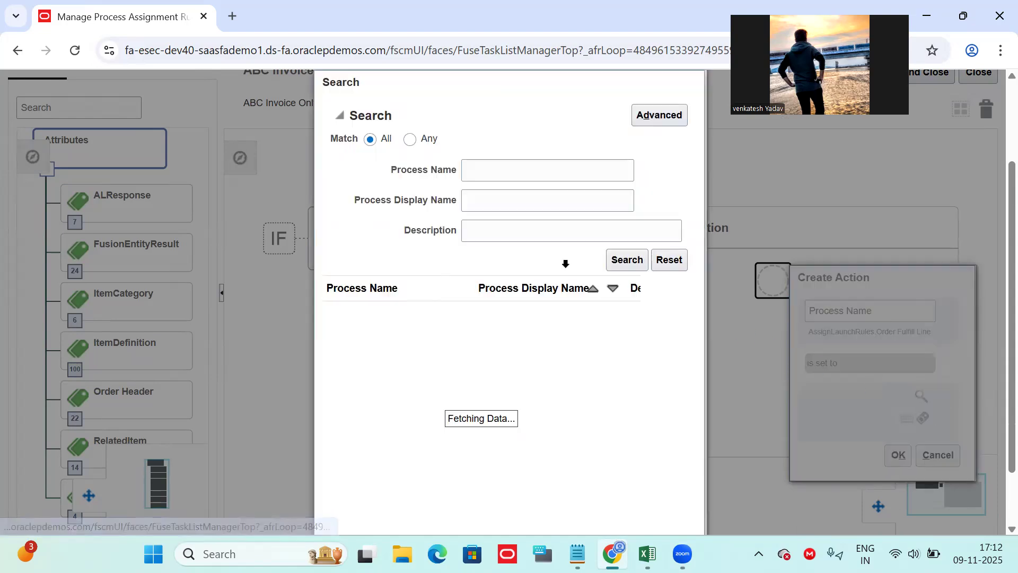
pyautogui.click(509, 170)
pyautogui.write('DOO_BillOnlyGenericProcess')
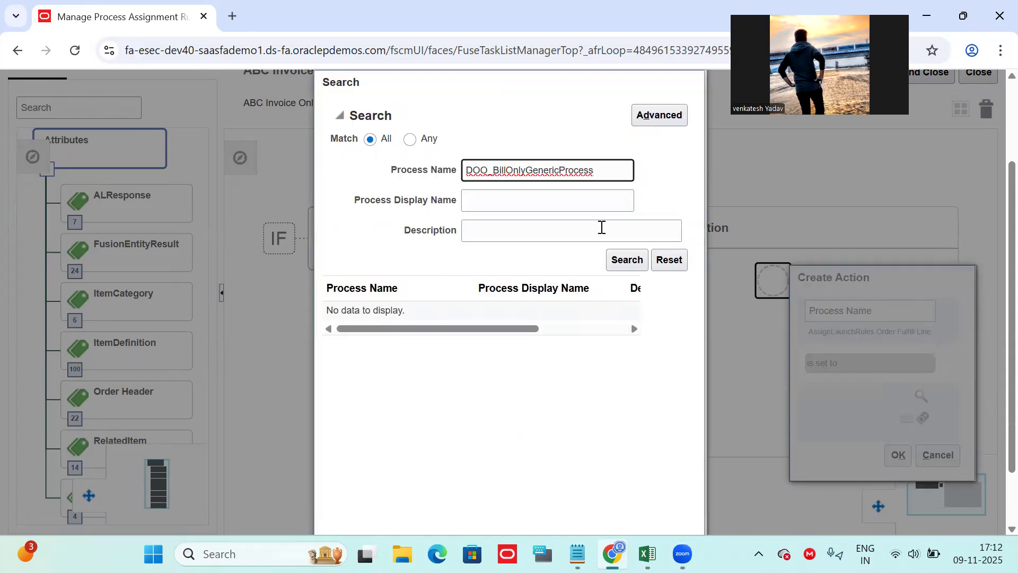
pyautogui.click(618, 263)
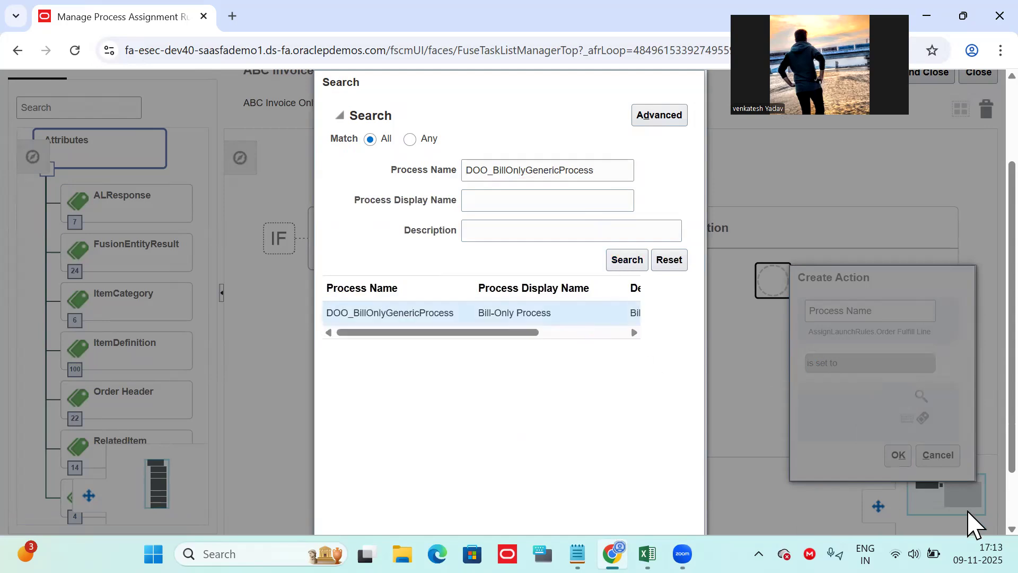
pyautogui.scroll(-2, 971, 523)
pyautogui.click(618, 510)
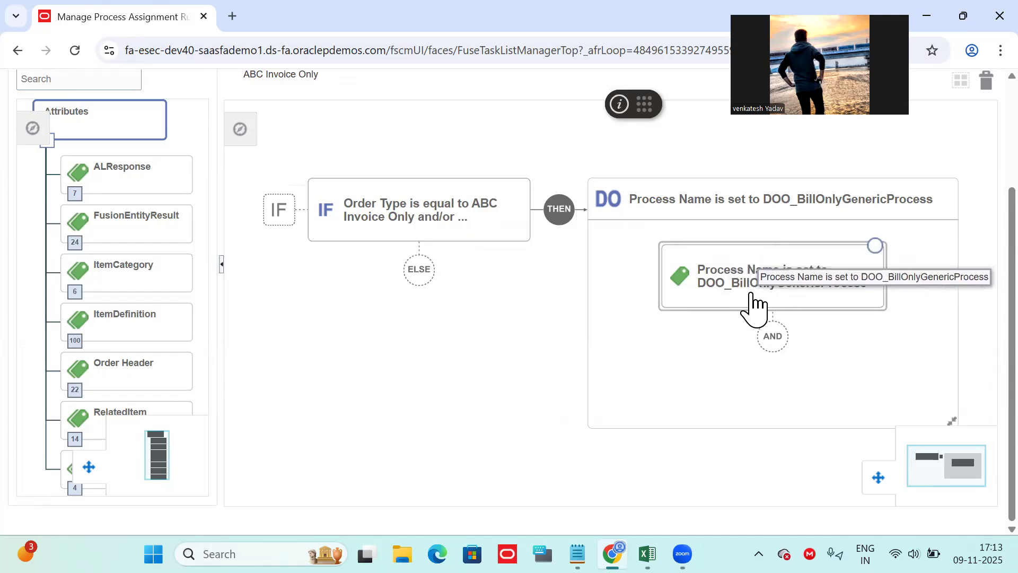
pyautogui.scroll(3, 981, 132)
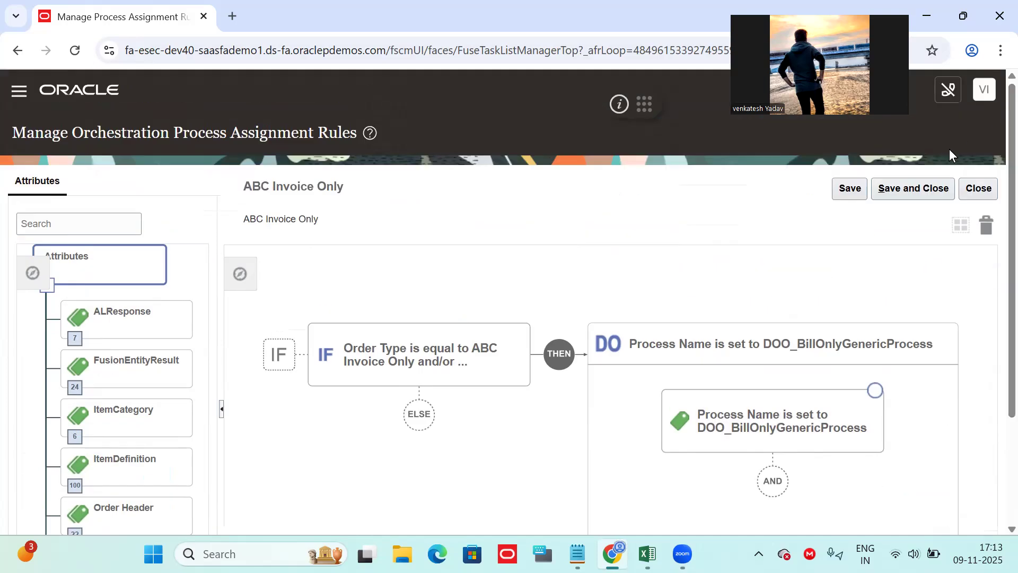
pyautogui.click(921, 189)
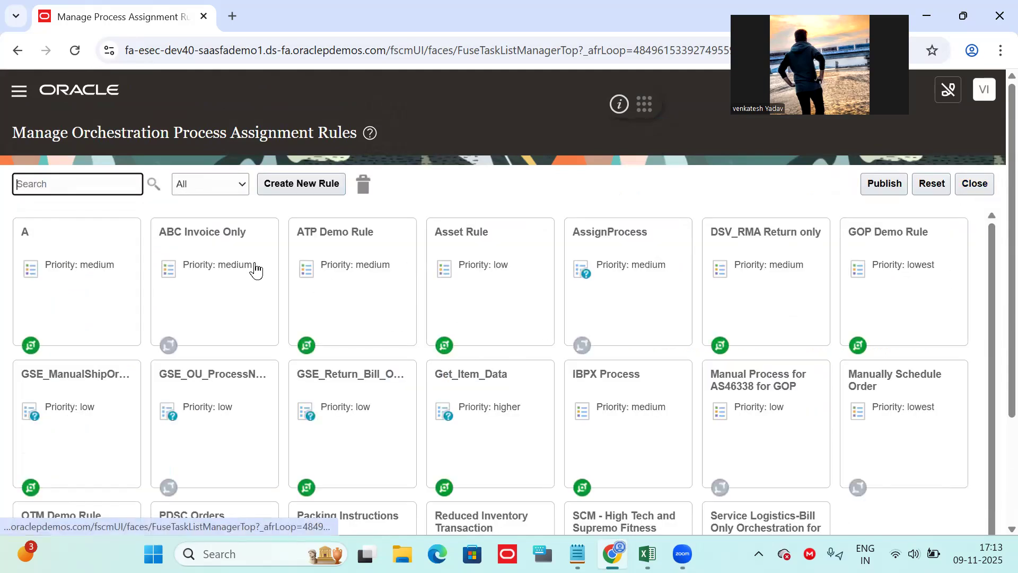
# Activate the ABC Invoice Only rule and save its information
pyautogui.click(215, 262)
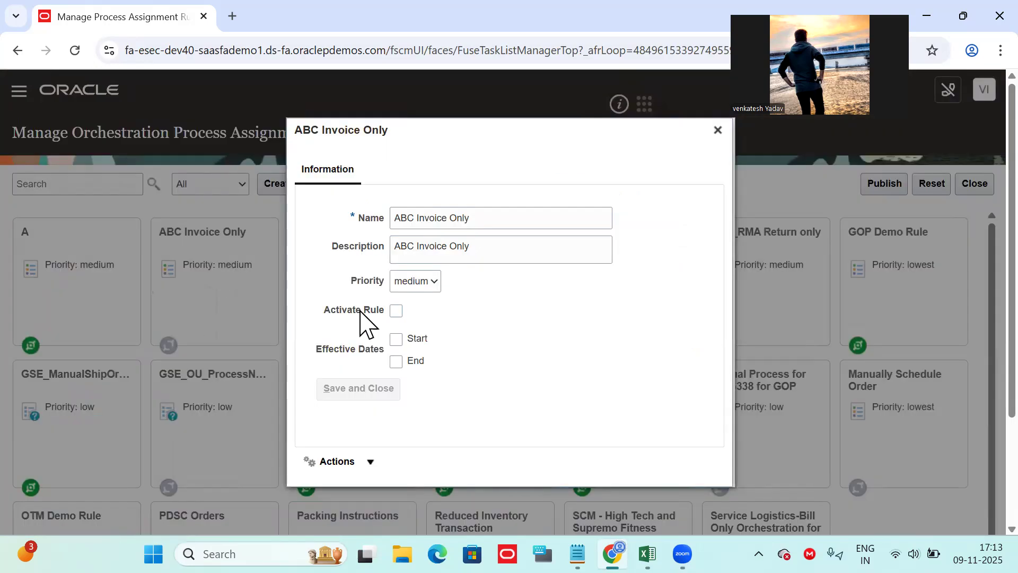
pyautogui.click(397, 312)
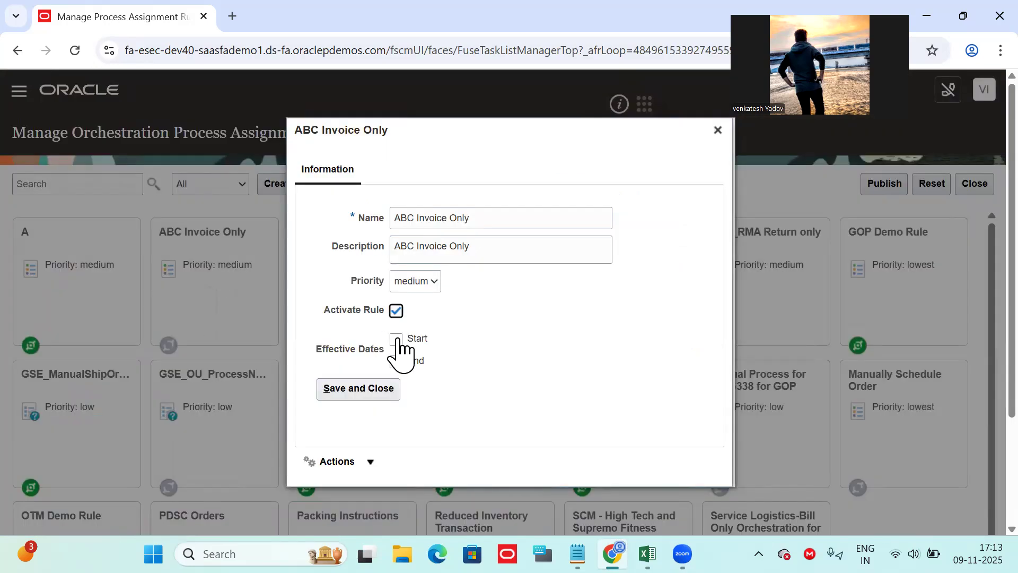
pyautogui.click(351, 390)
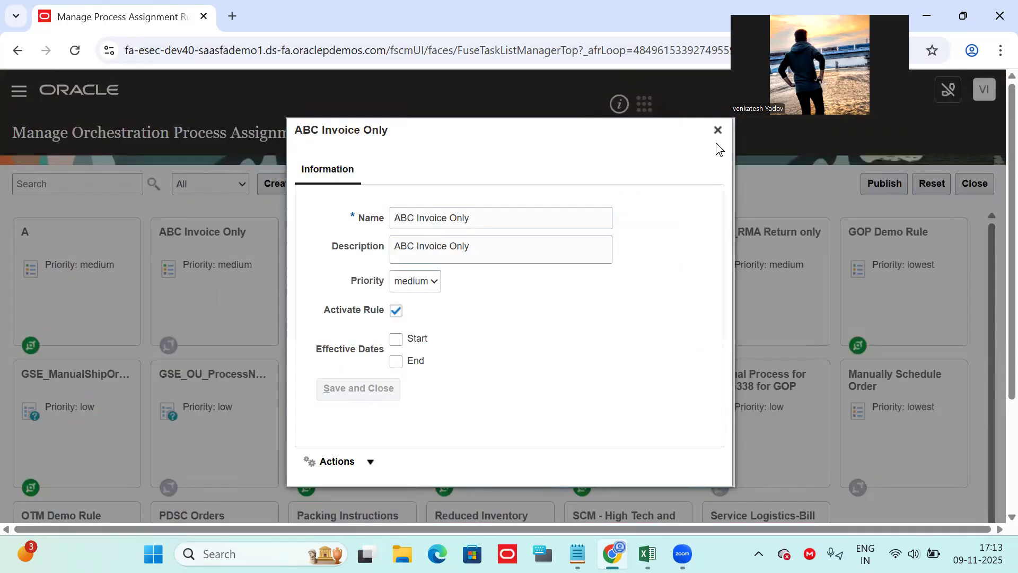
pyautogui.click(717, 132)
# Publish the orchestration process assignment rules and acknowledge the publication
pyautogui.click(884, 185)
pyautogui.click(670, 328)
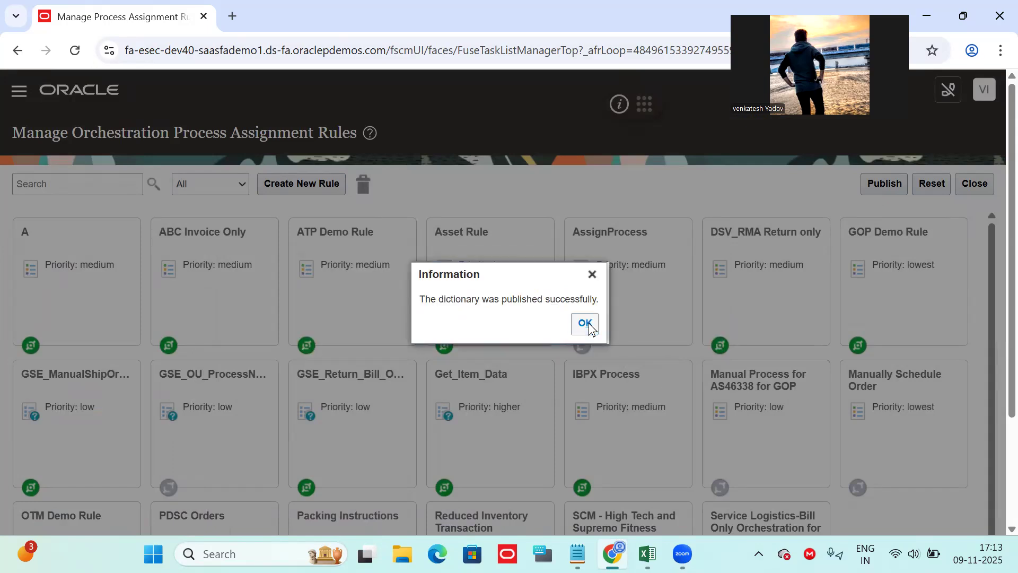
pyautogui.click(585, 323)
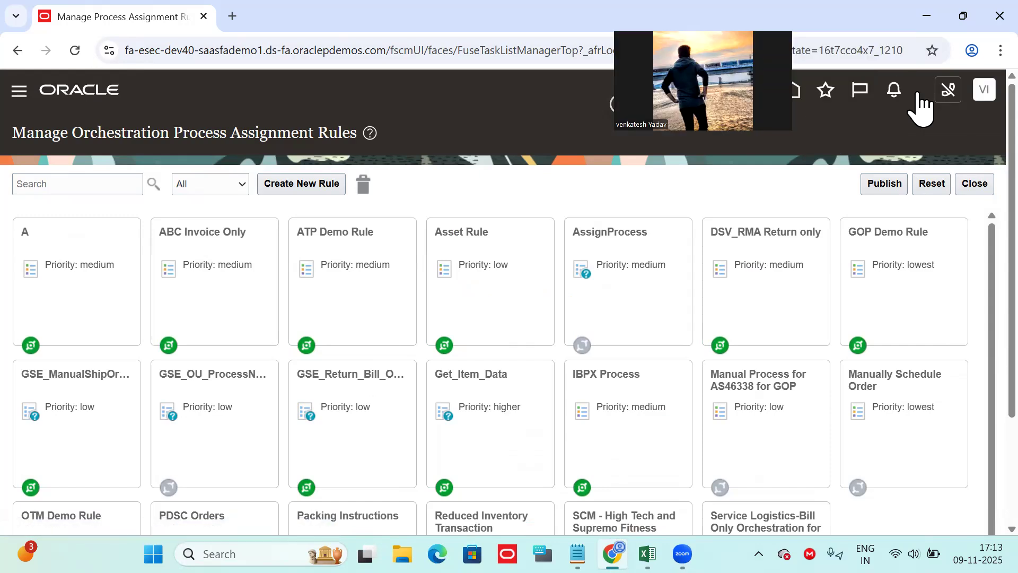
# Open Order Management (Classic) from the home page and start a new sales order
pyautogui.click(797, 90)
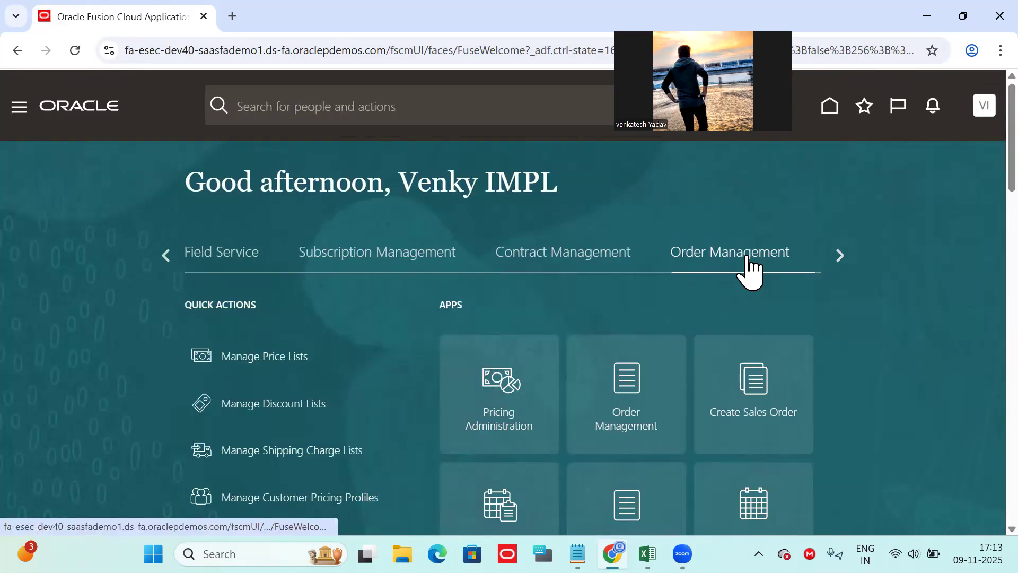
pyautogui.scroll(-3, 967, 166)
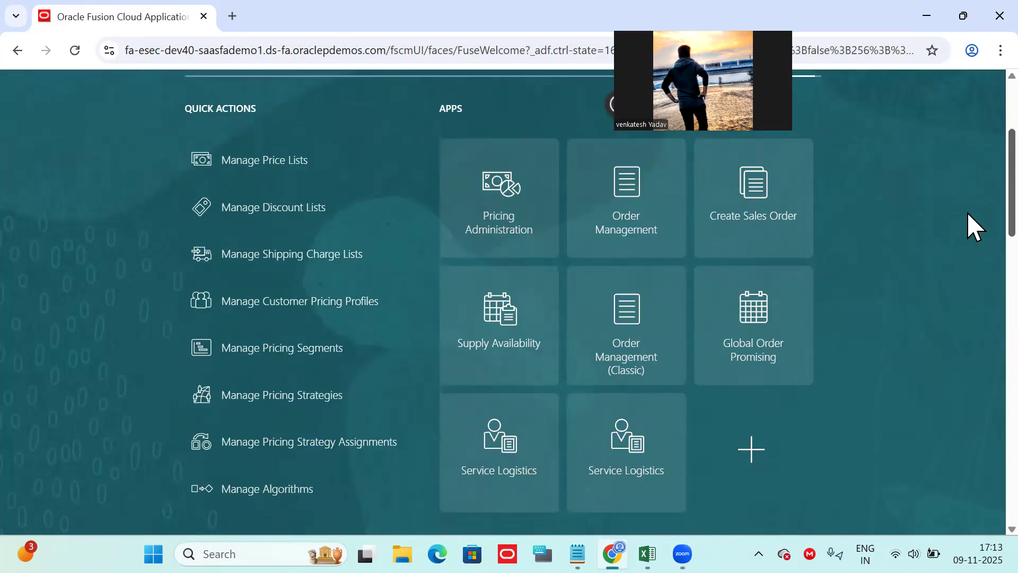
pyautogui.click(619, 361)
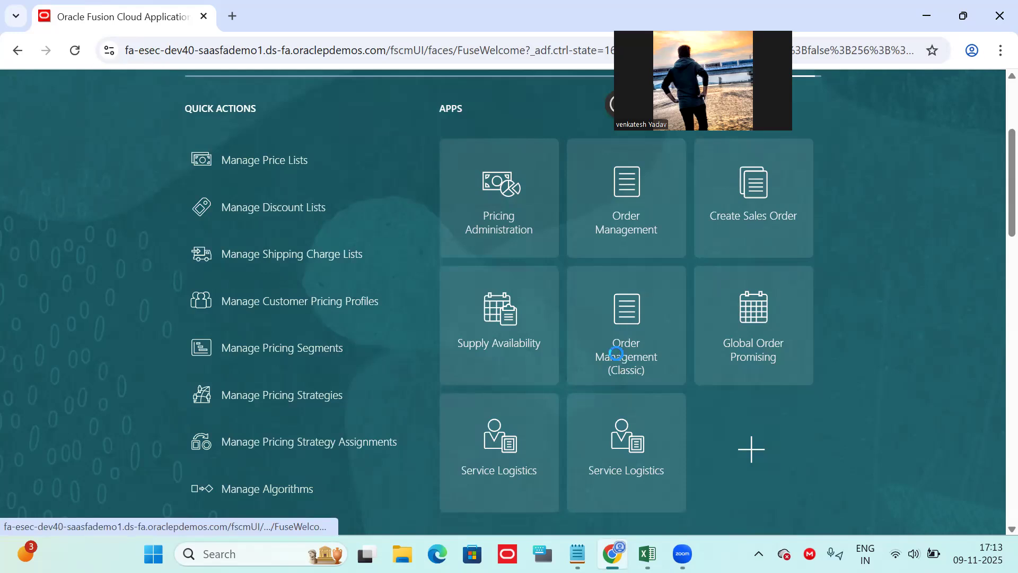
pyautogui.click(953, 134)
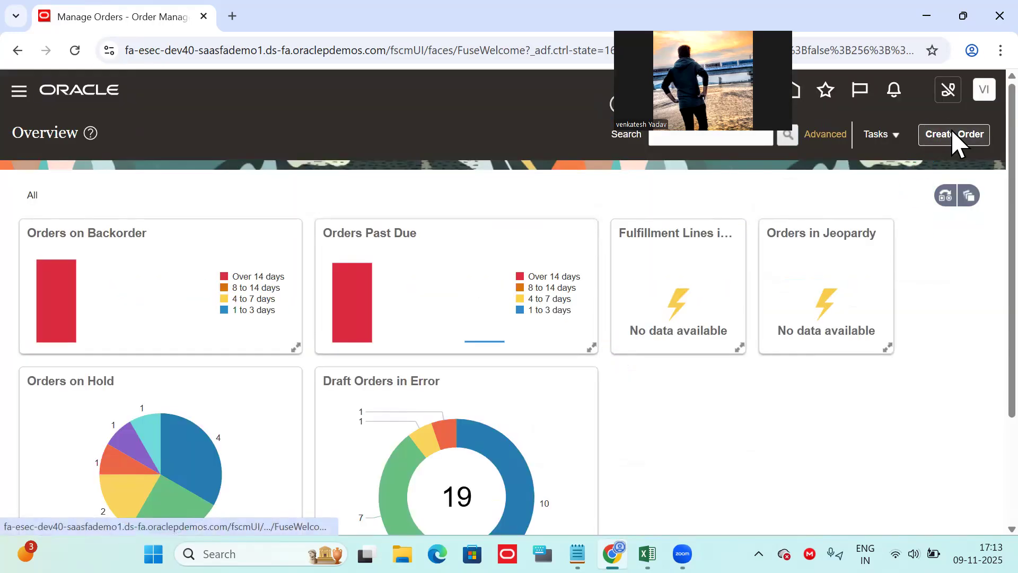
# Switch to the Customer notes in Notepad and copy the customer name Business World
pyautogui.hotkey('alt', 'Tab')
pyautogui.hotkey('alt', 'Tab')
pyautogui.hotkey('alt', 'Tab')
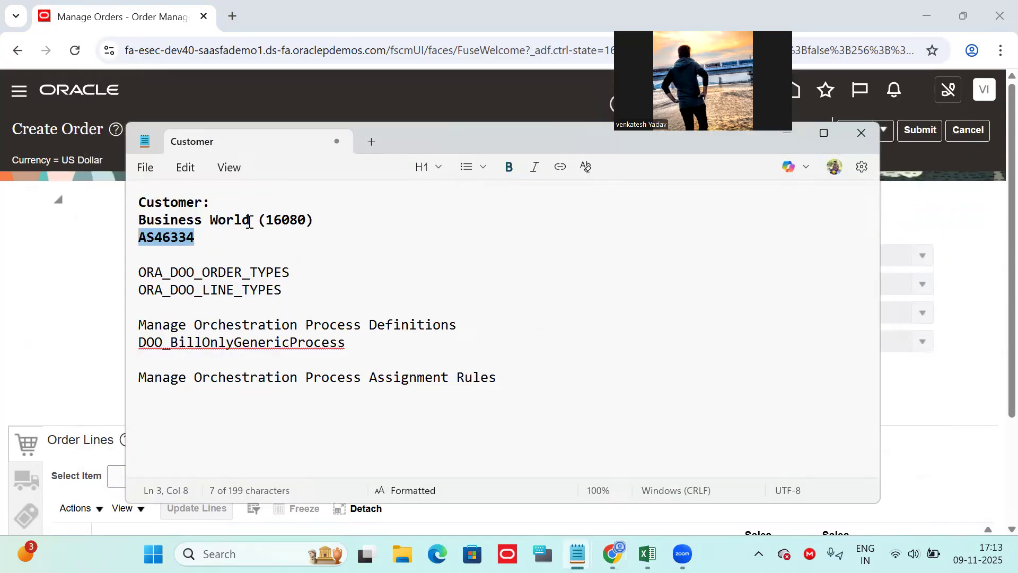
pyautogui.moveTo(250, 221); pyautogui.dragTo(122, 230)
pyautogui.hotkey('ctrl', 'c')
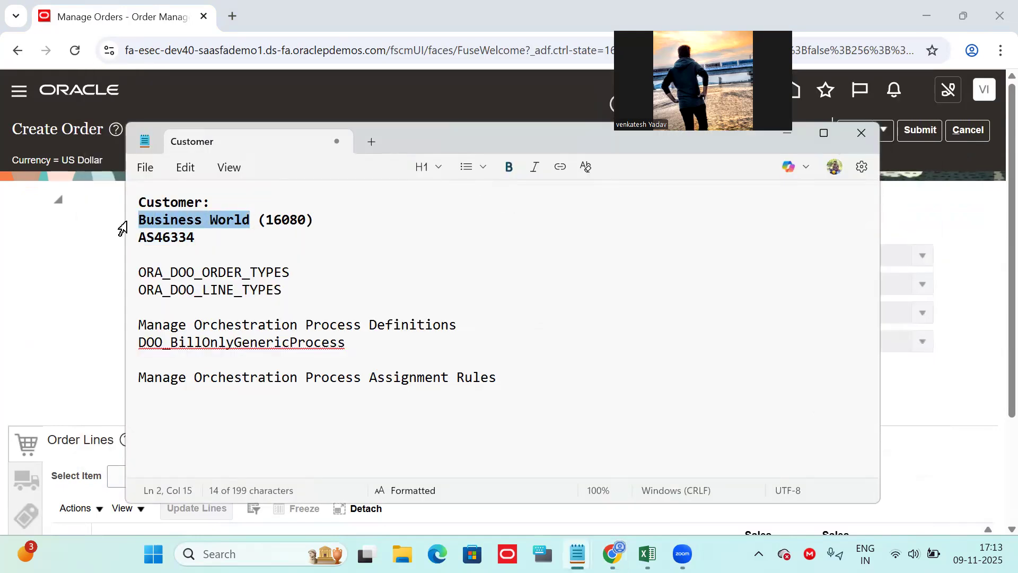
# Return to the new order in the browser and set its customer to Business World using the copied name
pyautogui.hotkey('alt', 'Tab')
pyautogui.click(269, 230)
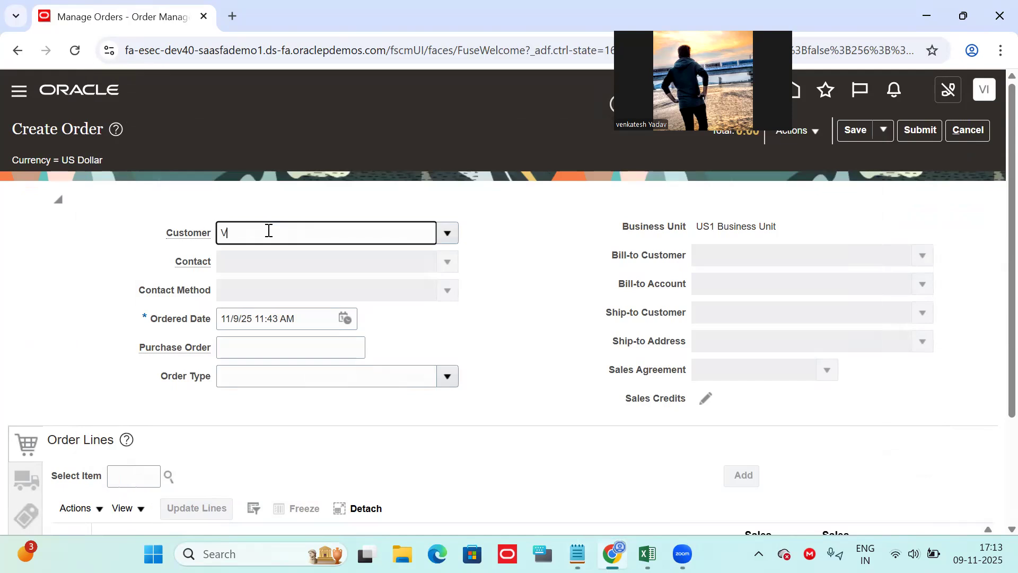
pyautogui.press('Tab')
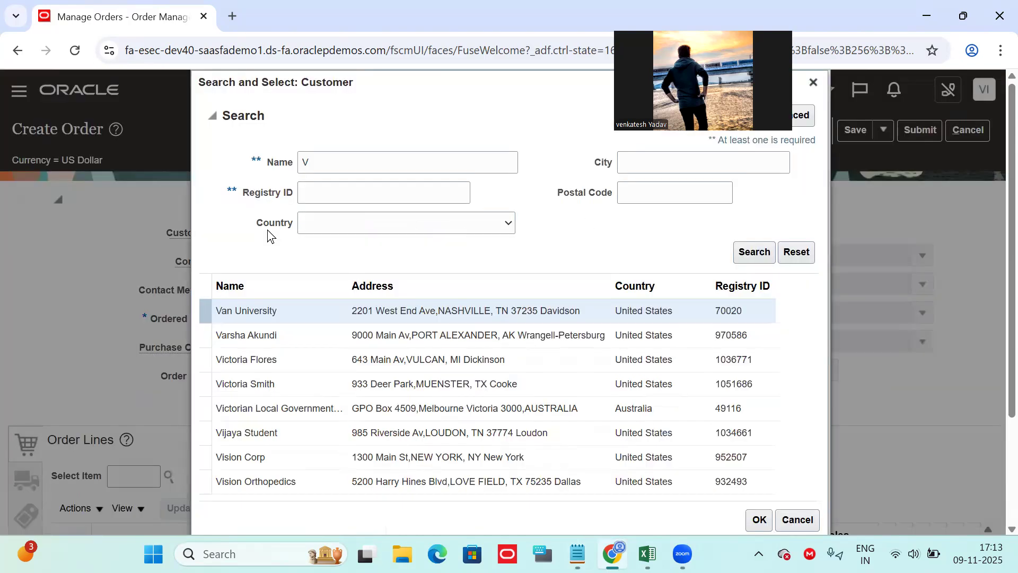
pyautogui.click(797, 519)
pyautogui.hotkey('ctrl', 'v')
pyautogui.press('Tab')
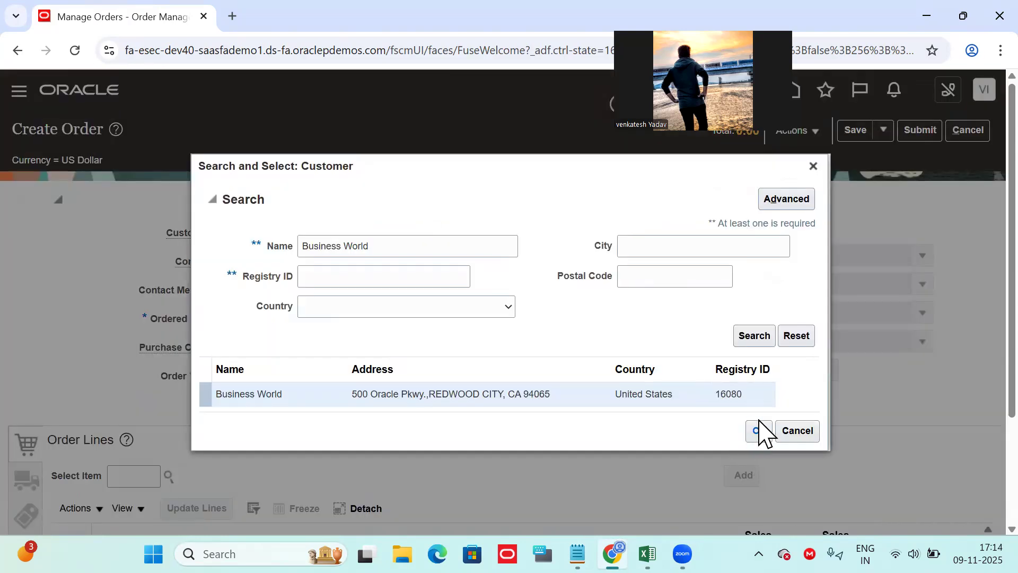
pyautogui.click(759, 430)
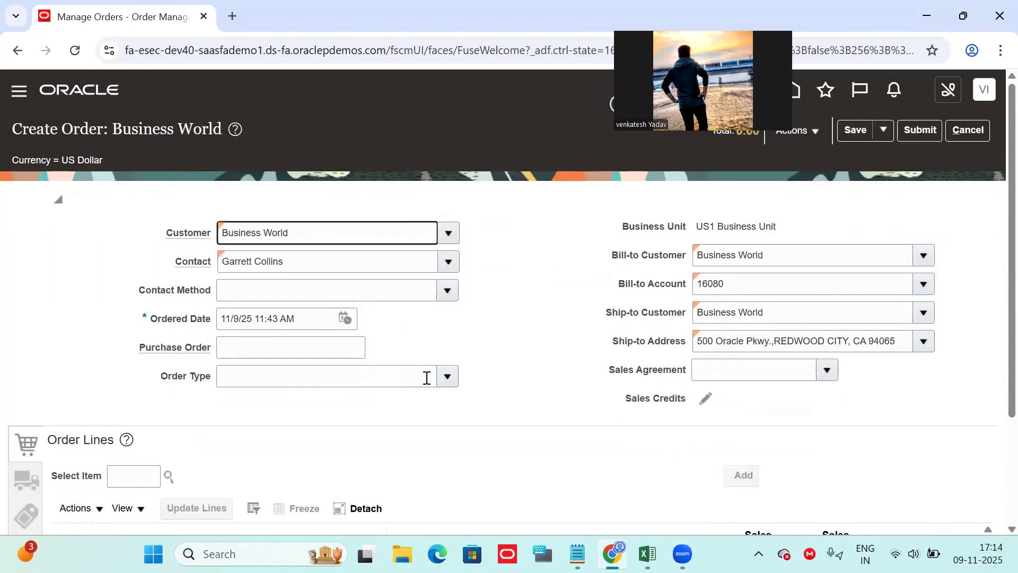
# Set the new order's type to ABC Invoice Only
pyautogui.click(445, 378)
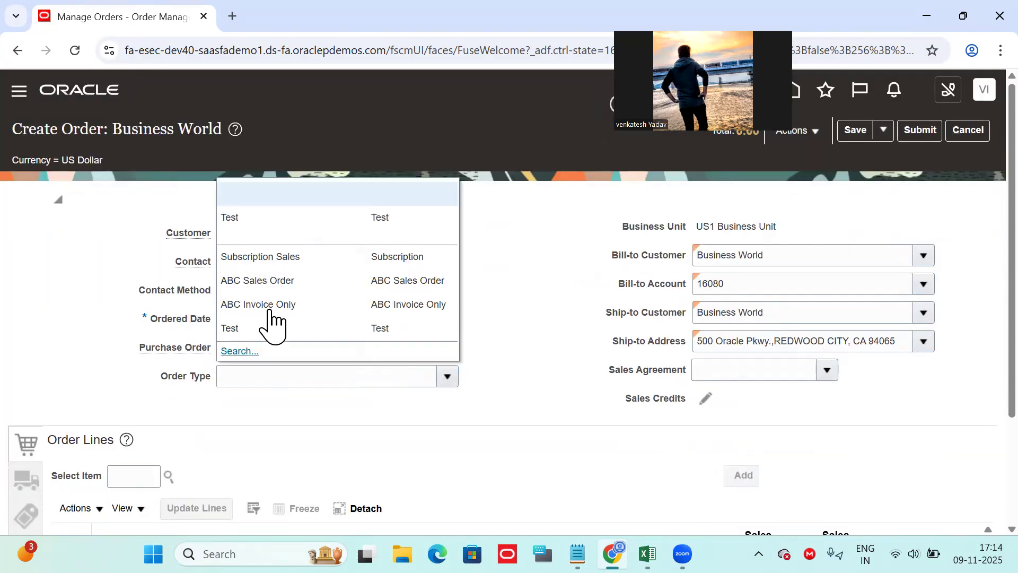
pyautogui.click(287, 304)
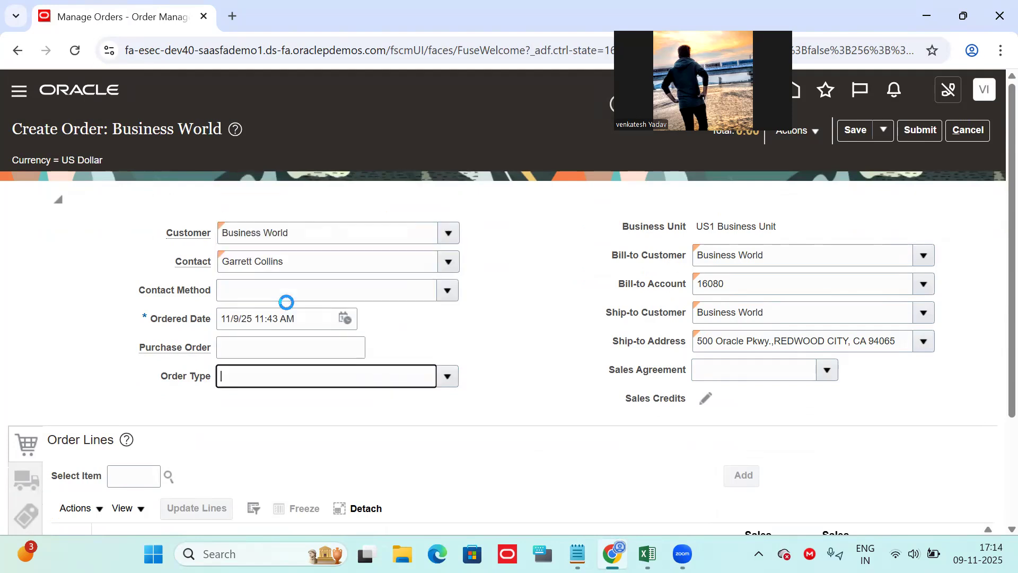
pyautogui.scroll(-2, 975, 409)
pyautogui.scroll(-1, 975, 409)
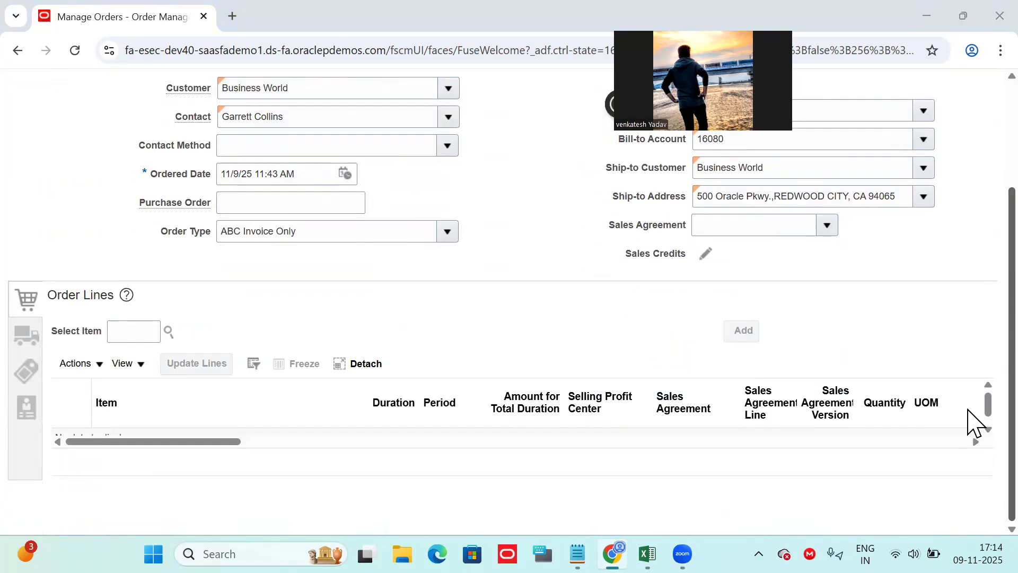
# Copy the item AS46334 from the Customer notes in Notepad and add it as an order line in the browser
pyautogui.hotkey('alt', 'Tab')
pyautogui.doubleClick(168, 237)
pyautogui.hotkey('ctrl', 'c')
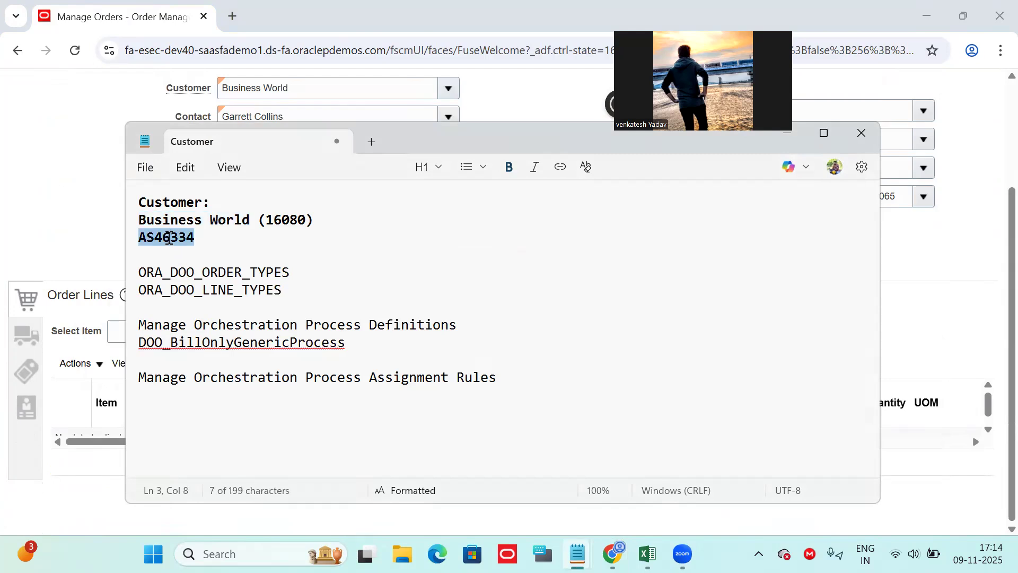
pyautogui.hotkey('alt', 'Tab')
pyautogui.click(130, 336)
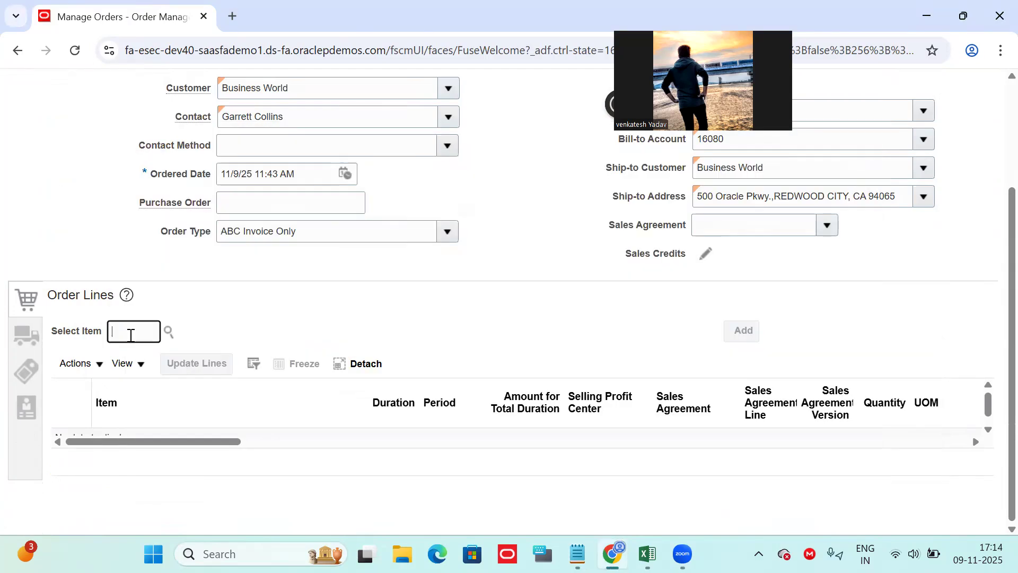
pyautogui.hotkey('ctrl', 'v')
pyautogui.press('Tab')
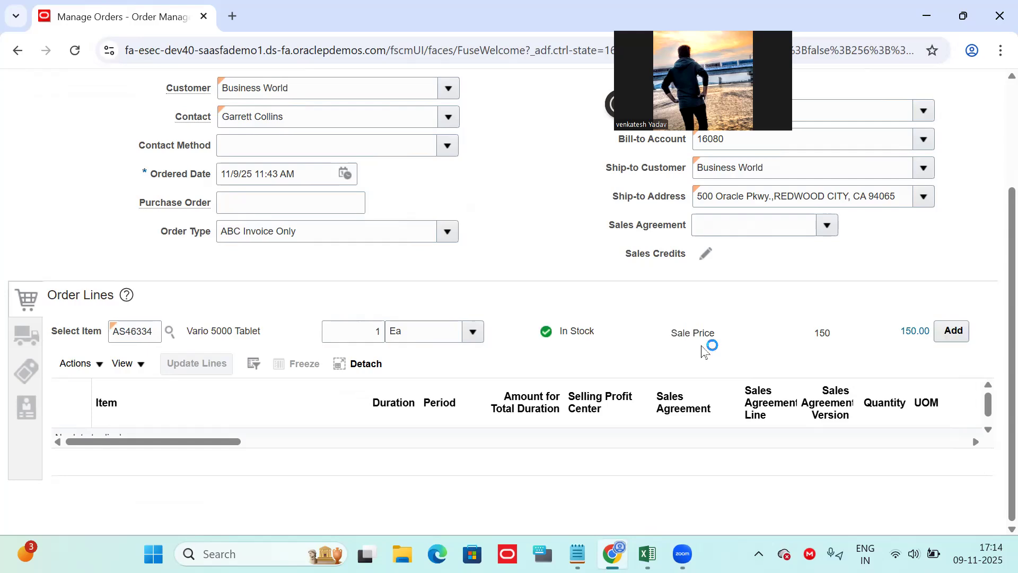
pyautogui.click(955, 337)
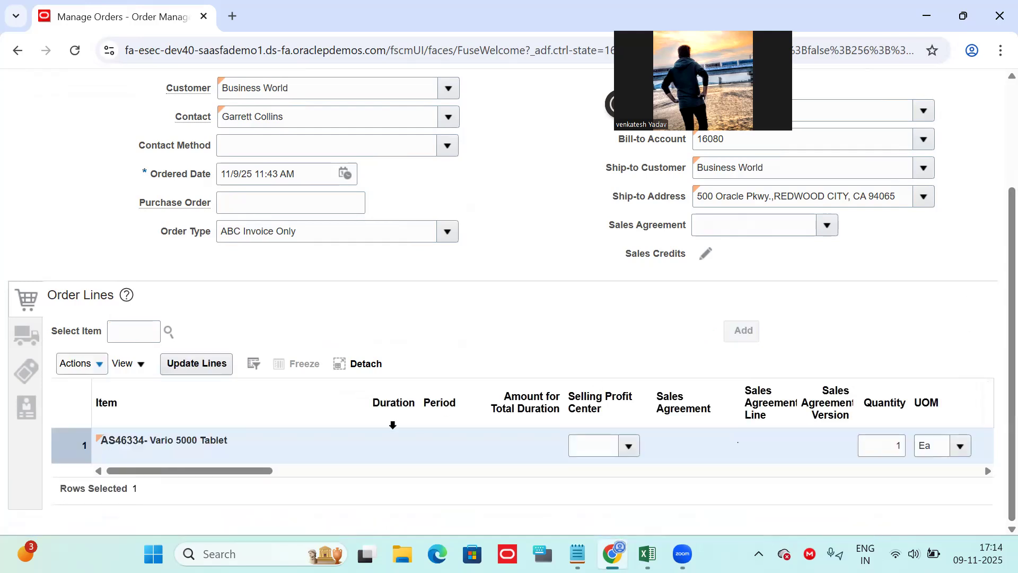
# Show all columns in the order lines table and set the line type of the tablet line to ABC Invoice Line
pyautogui.click(137, 372)
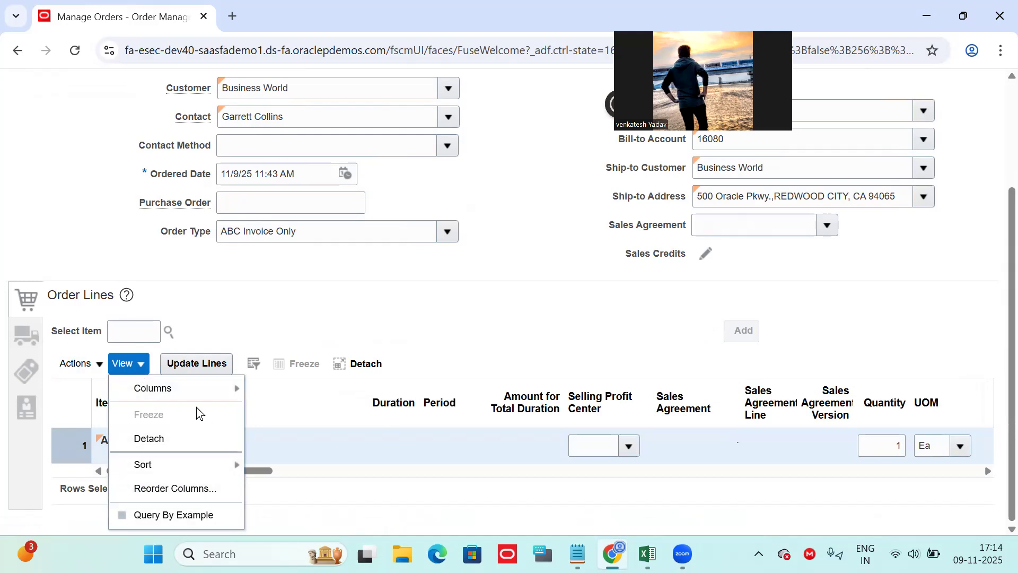
pyautogui.click(192, 390)
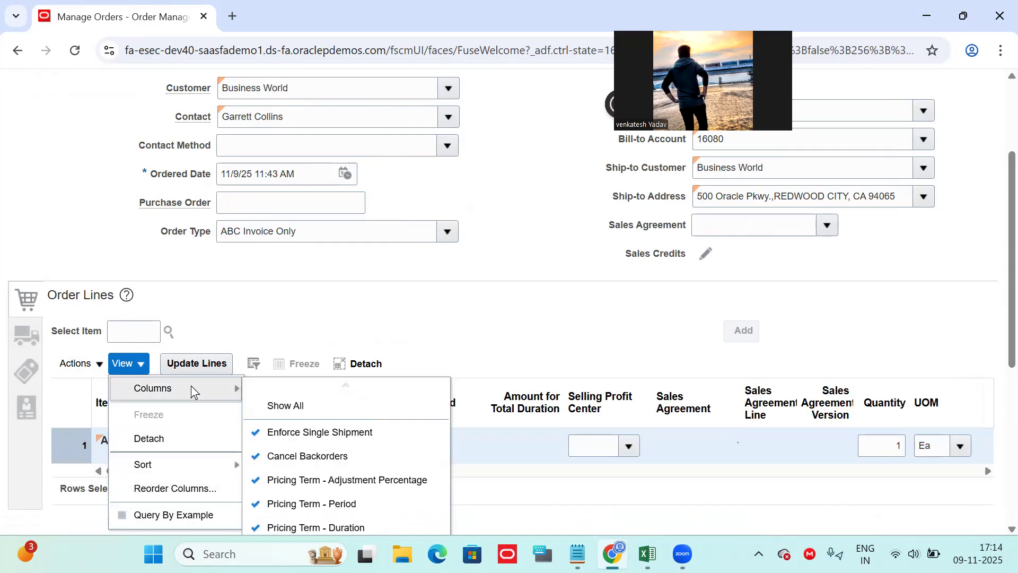
pyautogui.click(287, 407)
pyautogui.moveTo(243, 472); pyautogui.dragTo(541, 482)
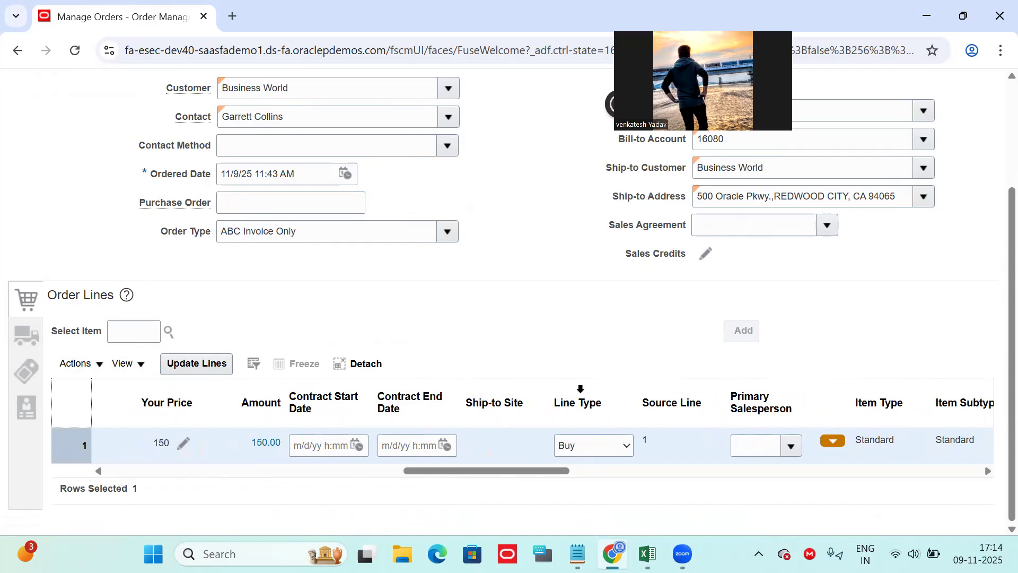
pyautogui.click(577, 456)
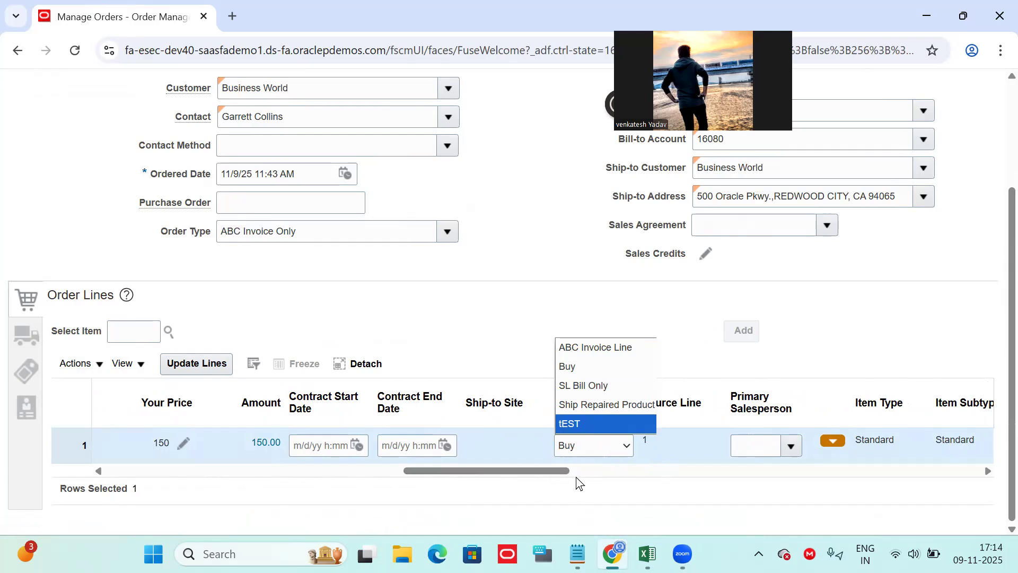
pyautogui.click(586, 354)
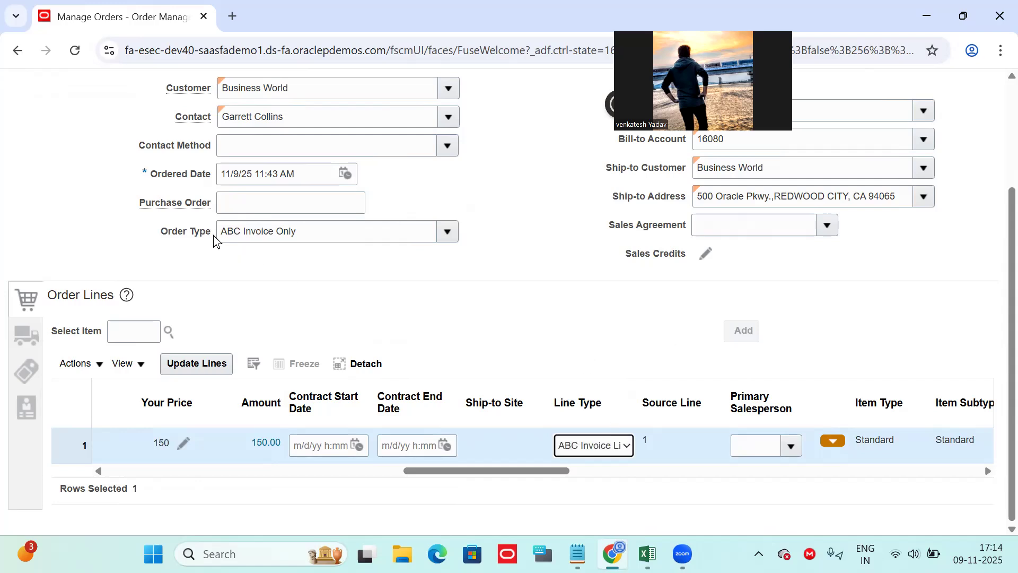
pyautogui.moveTo(211, 236); pyautogui.dragTo(147, 236)
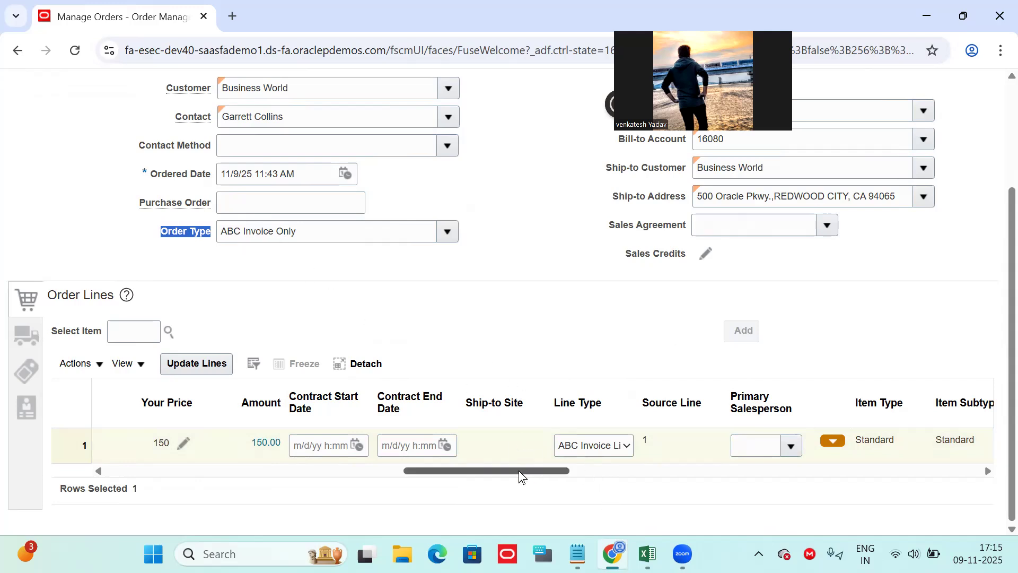
# Save the sales order, submit it and acknowledge the submission
pyautogui.scroll(3, 973, 150)
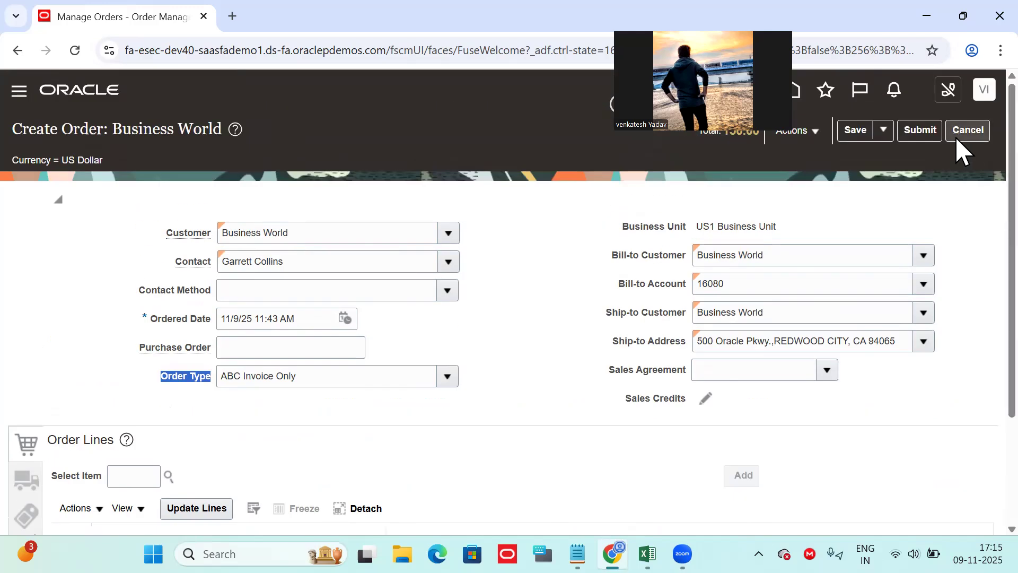
pyautogui.click(859, 133)
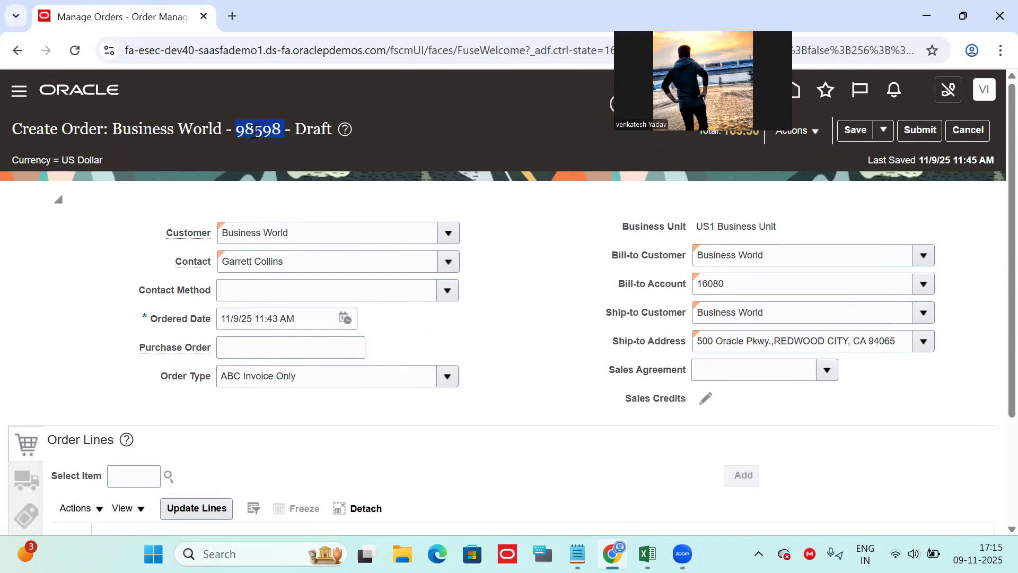
pyautogui.click(908, 131)
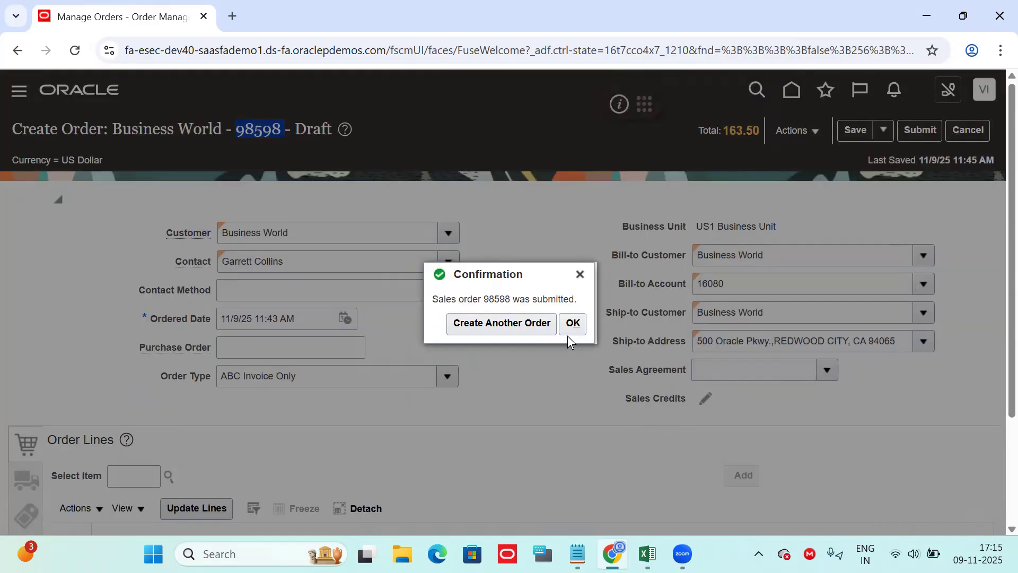
pyautogui.click(572, 324)
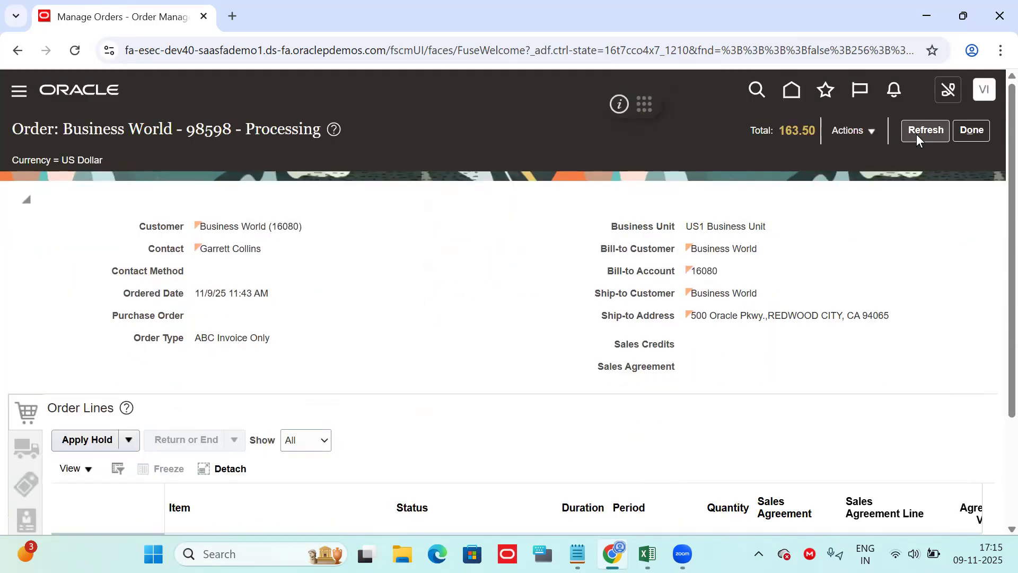
# Refresh the submitted order and switch to the fulfillment view to check the fulfillment line's orchestration process name
pyautogui.click(917, 135)
pyautogui.click(861, 129)
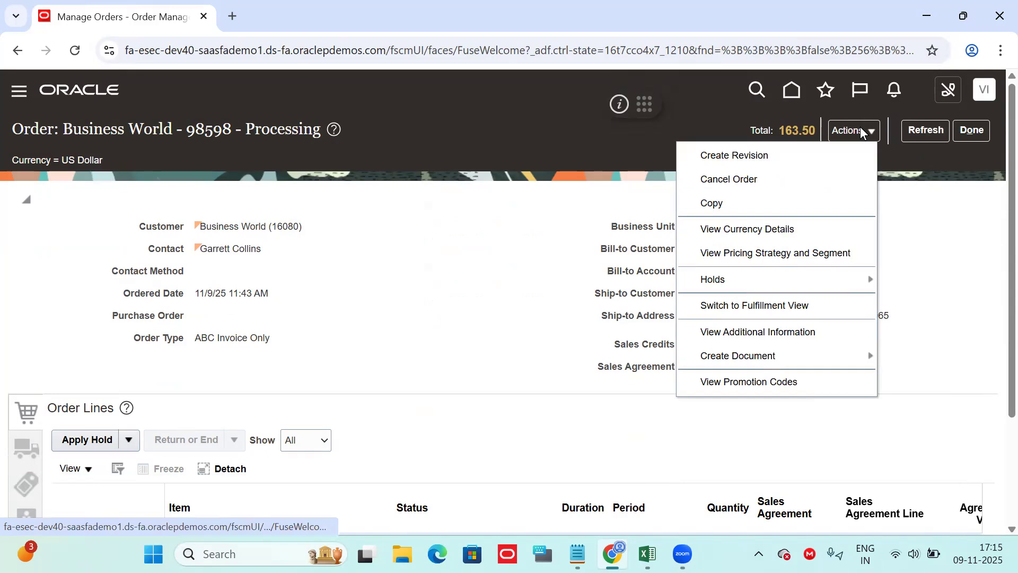
pyautogui.click(766, 304)
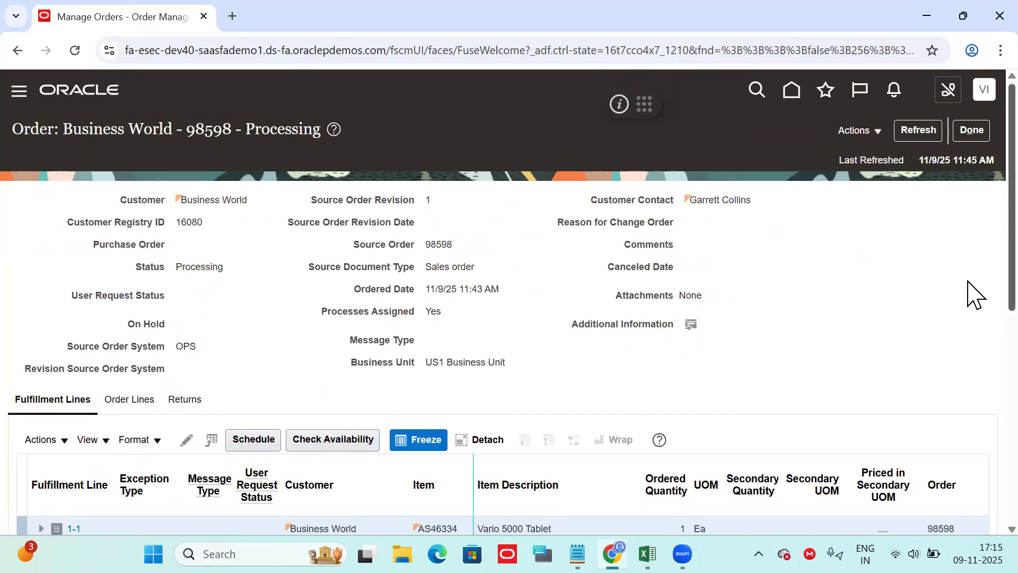
pyautogui.scroll(-3, 971, 318)
pyautogui.moveTo(550, 391); pyautogui.dragTo(664, 397)
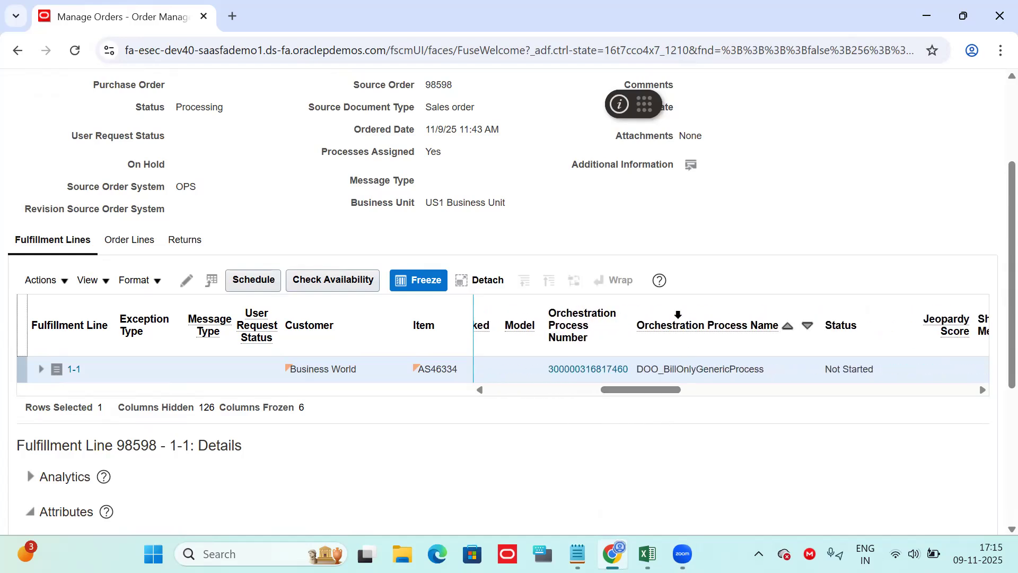
pyautogui.click(682, 327)
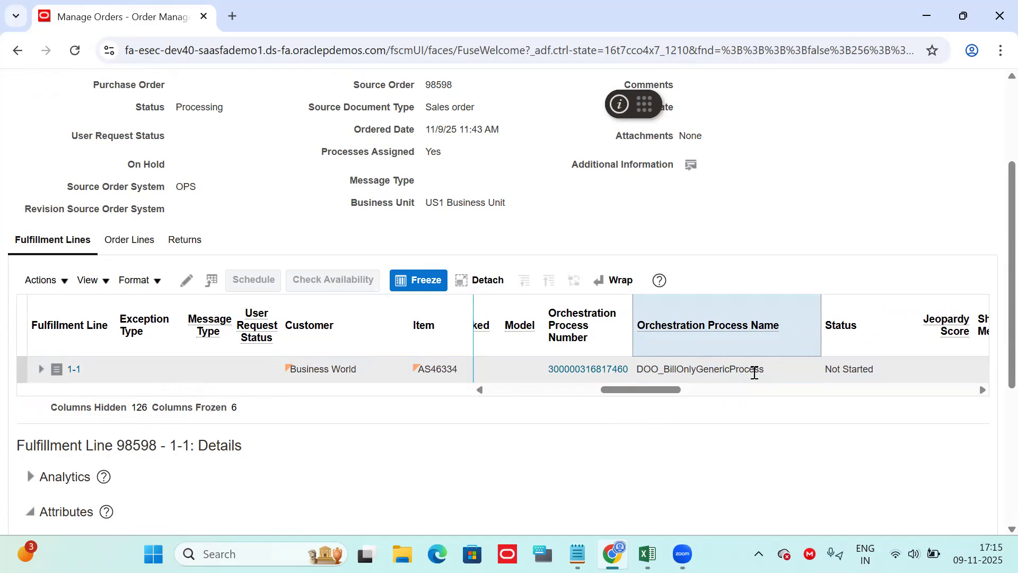
# Review the task plan of the fulfillment line's orchestration process and check the line status back on the sales order
pyautogui.click(610, 372)
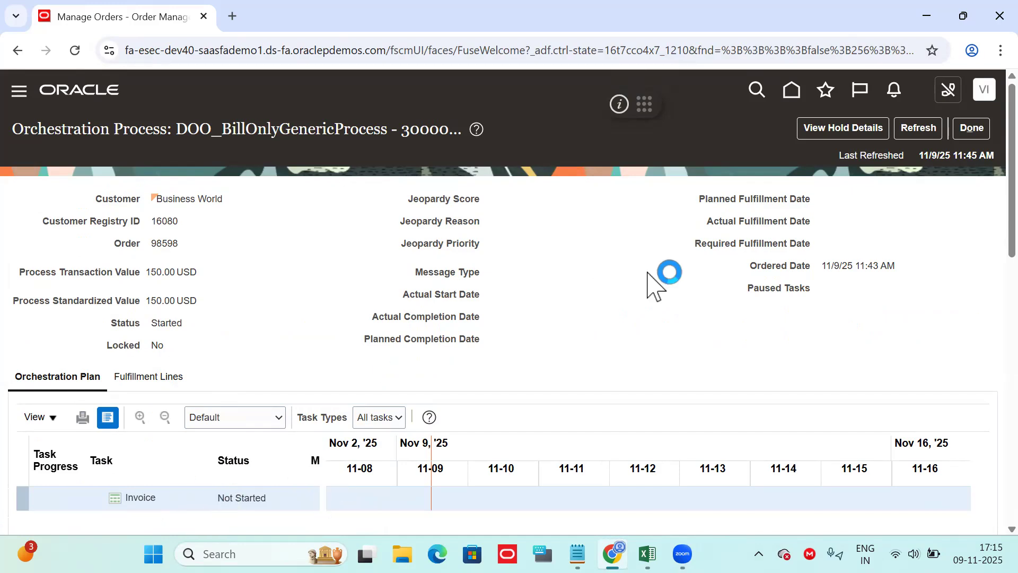
pyautogui.click(932, 133)
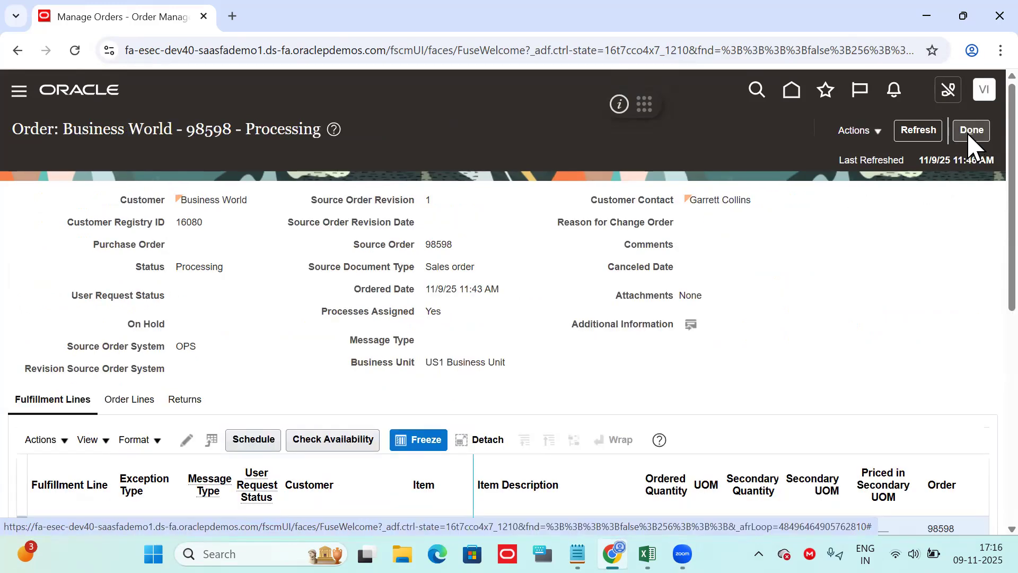
pyautogui.click(968, 132)
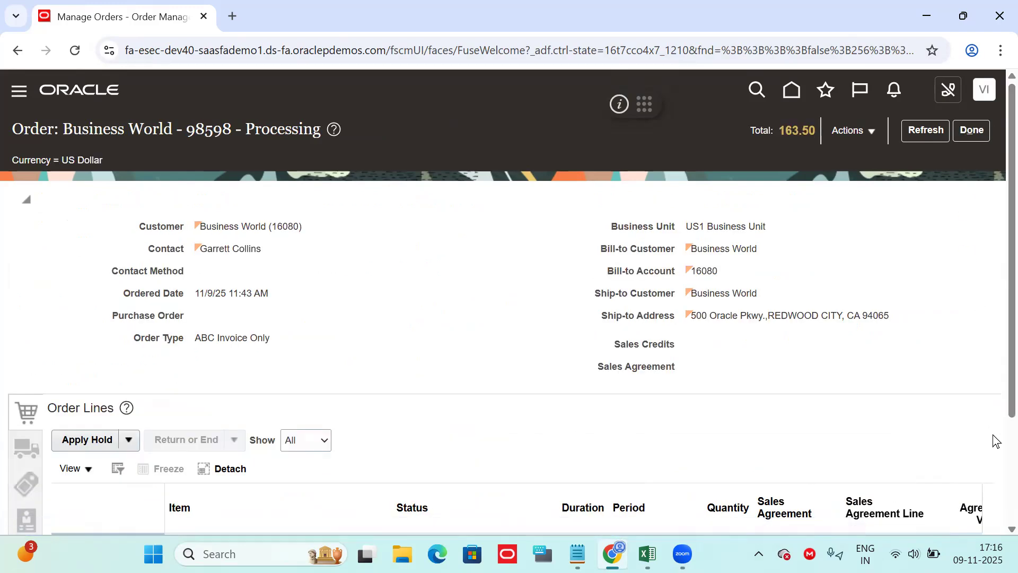
pyautogui.scroll(-3, 996, 441)
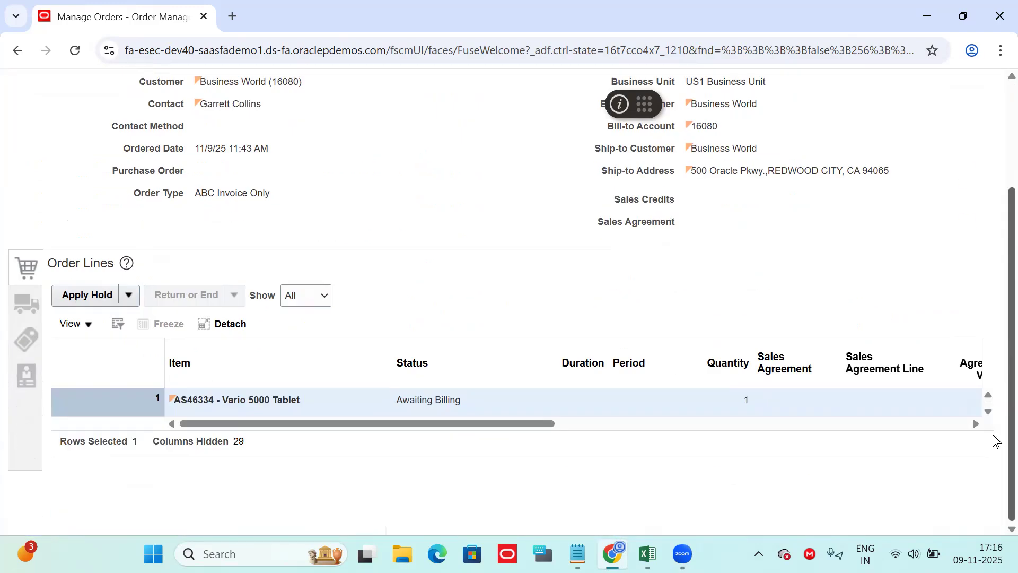
pyautogui.doubleClick(425, 402)
# Switch to the Excel workbook and paste the copied sales order number into cell F9, below ABC Invoice Only
pyautogui.hotkey('ctrl', 'c')
pyautogui.click(648, 554)
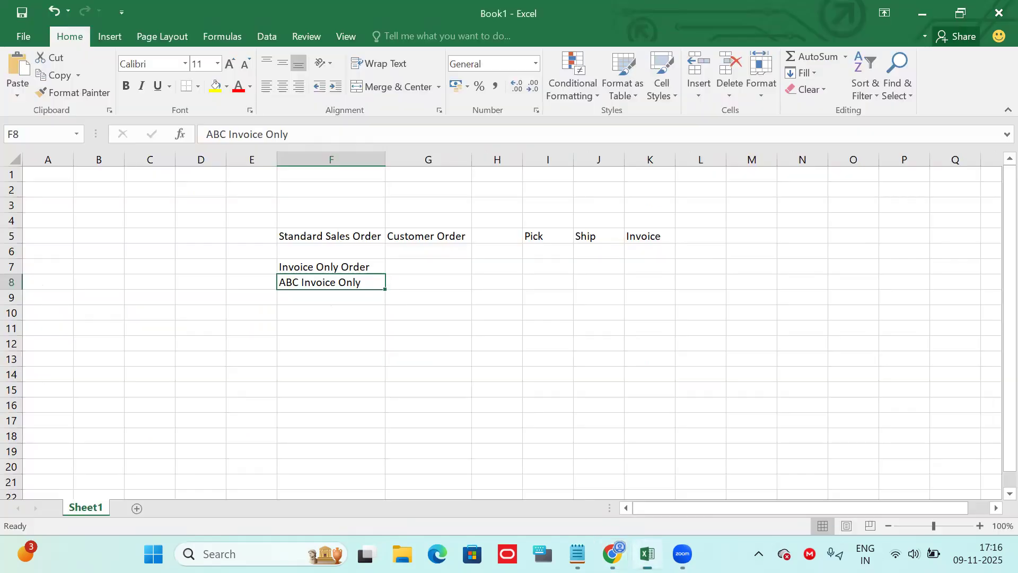
pyautogui.click(403, 262)
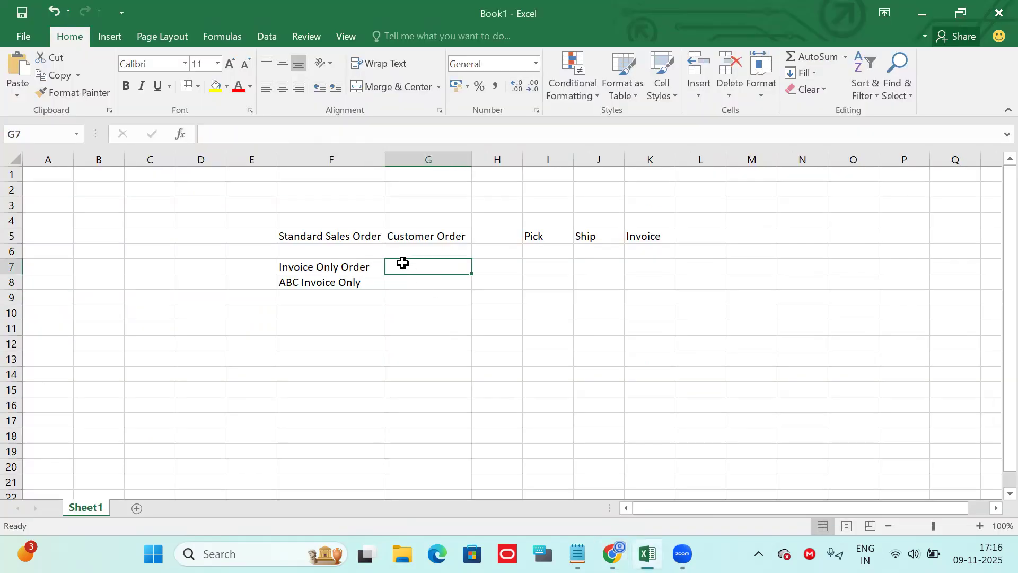
pyautogui.click(302, 301)
pyautogui.click(301, 300)
pyautogui.hotkey('ctrl', 'v')
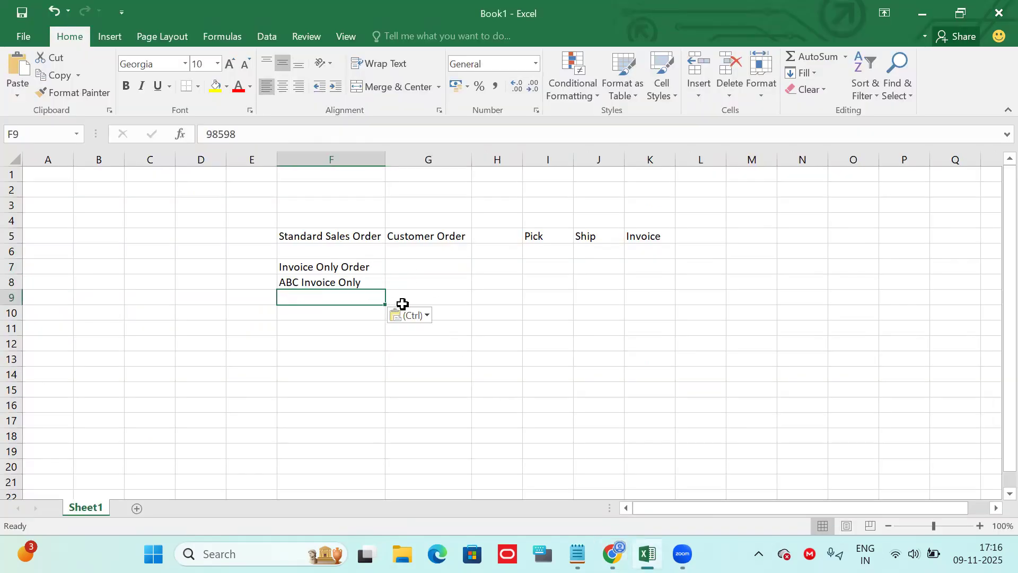
# Return to the browser, open Scheduled Processes from the Tools group and start scheduling a new process
pyautogui.hotkey('alt', 'Tab')
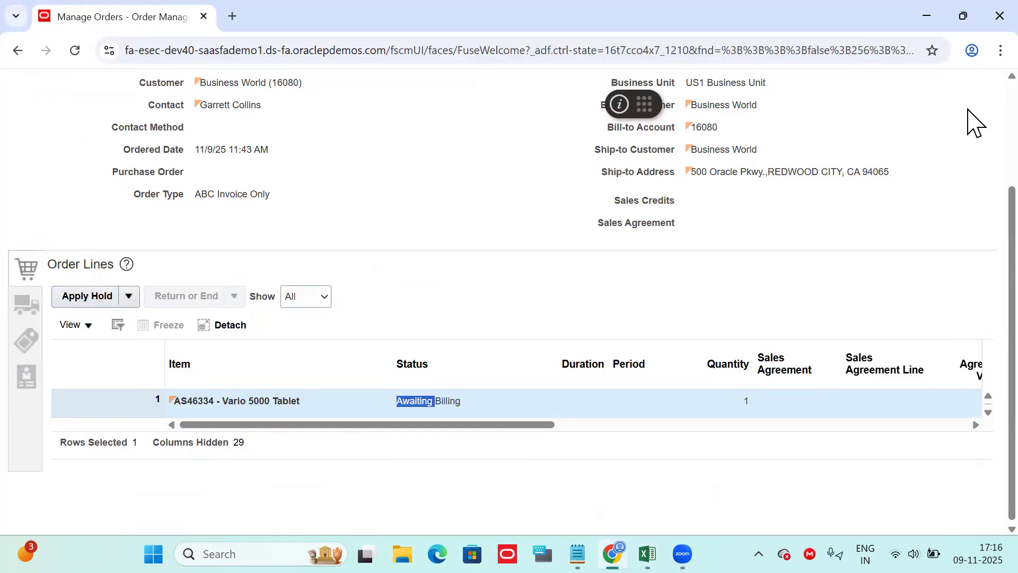
pyautogui.scroll(3, 740, 112)
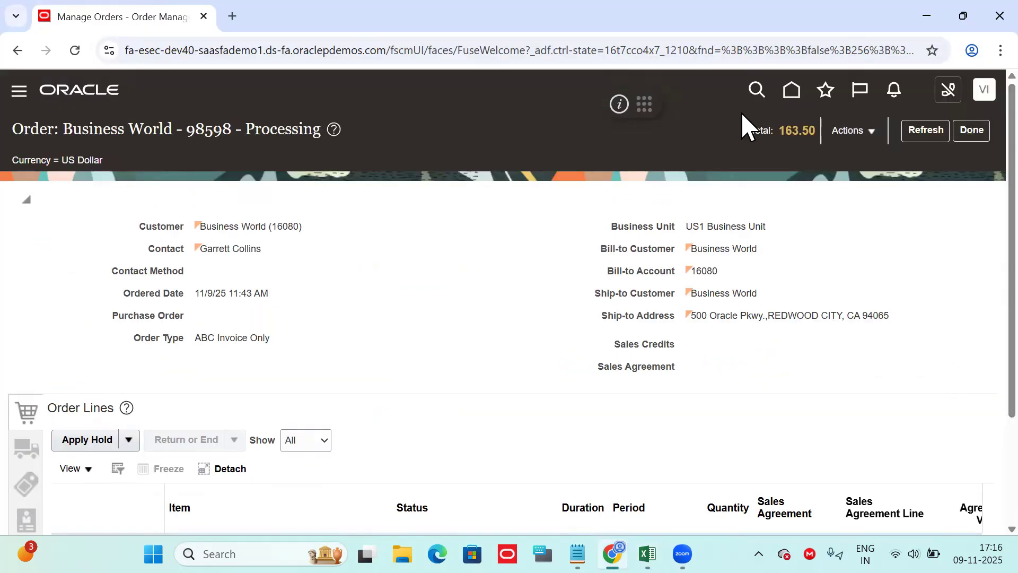
pyautogui.click(19, 91)
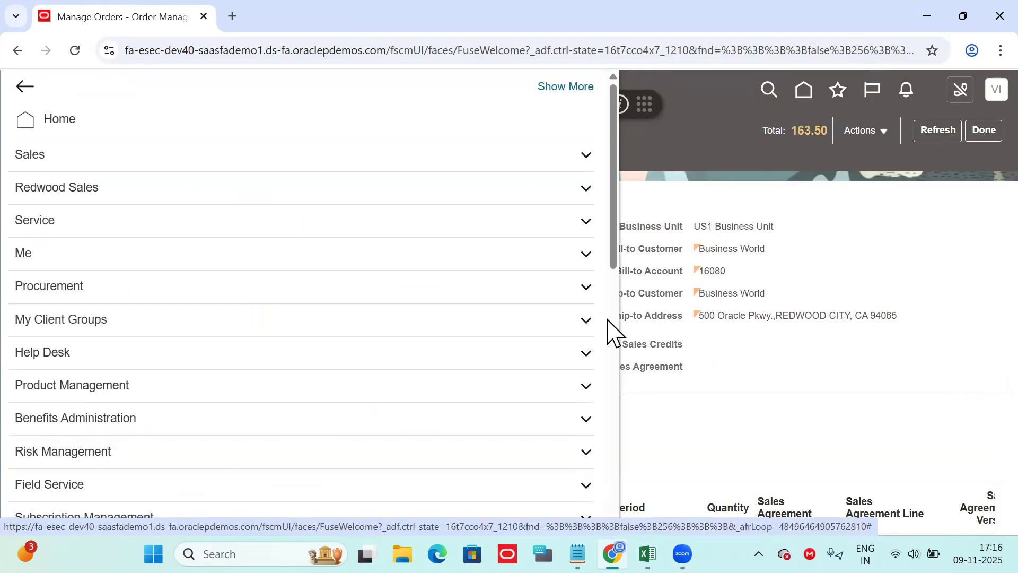
pyautogui.scroll(-10, 609, 330)
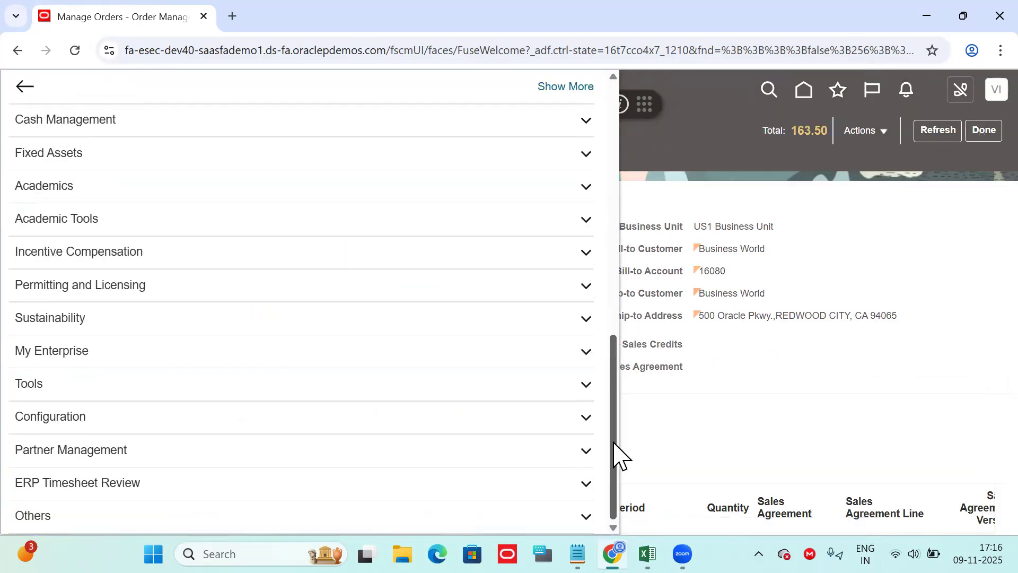
pyautogui.click(136, 388)
pyautogui.scroll(-3, 130, 406)
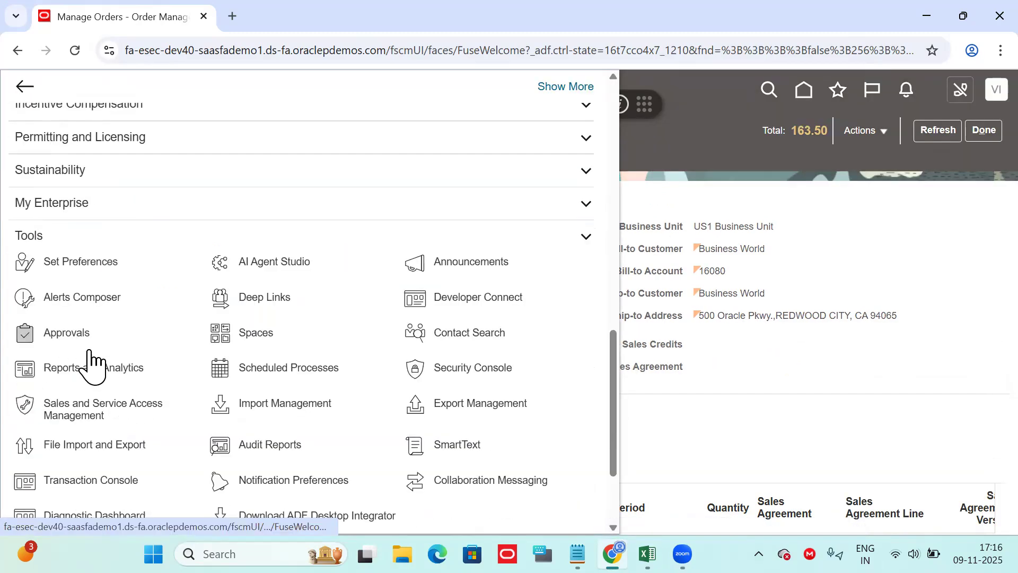
pyautogui.click(296, 372)
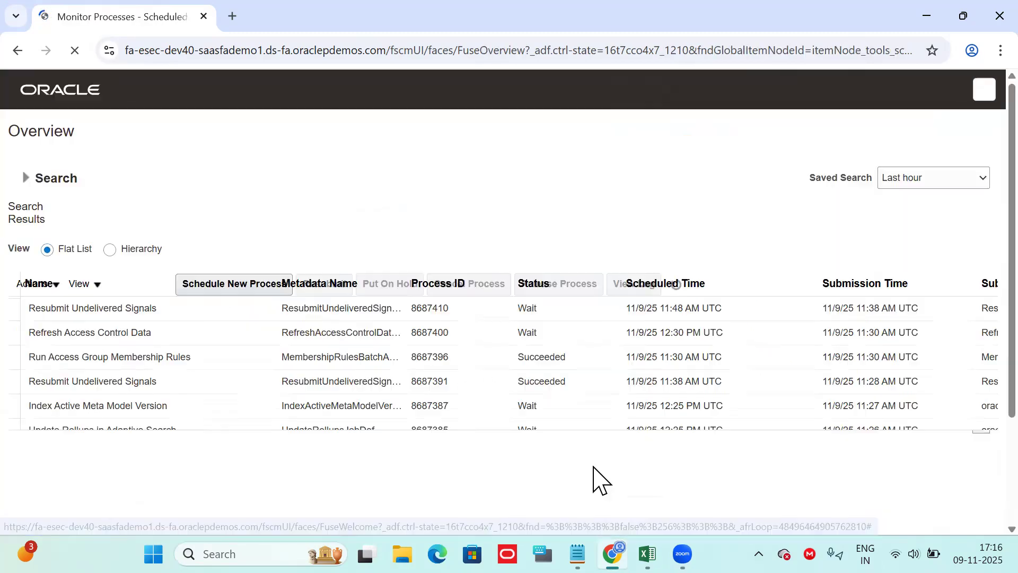
pyautogui.click(177, 289)
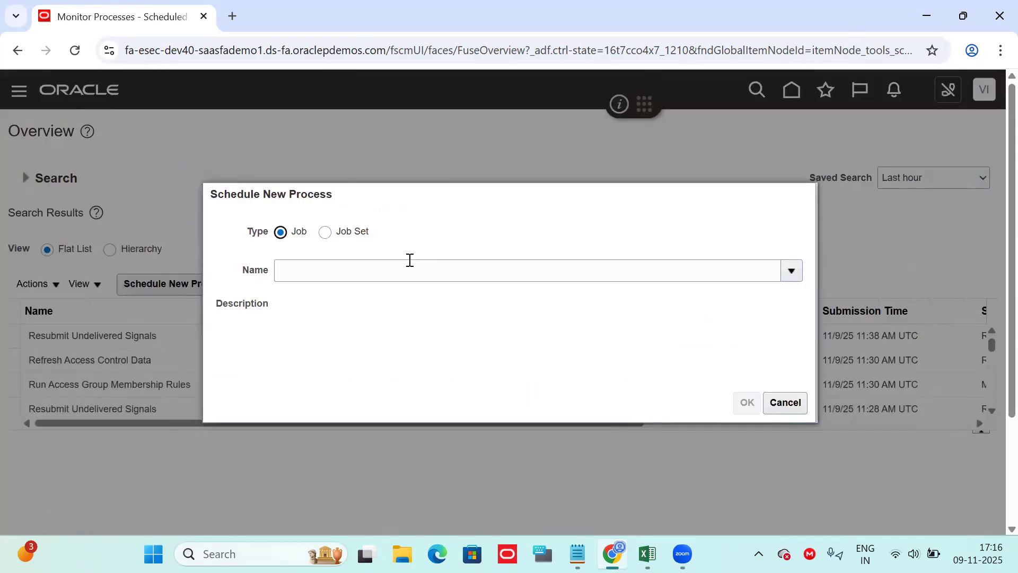
# Select Import AutoInvoice as the job for the new scheduled process and open its process details
pyautogui.click(410, 264)
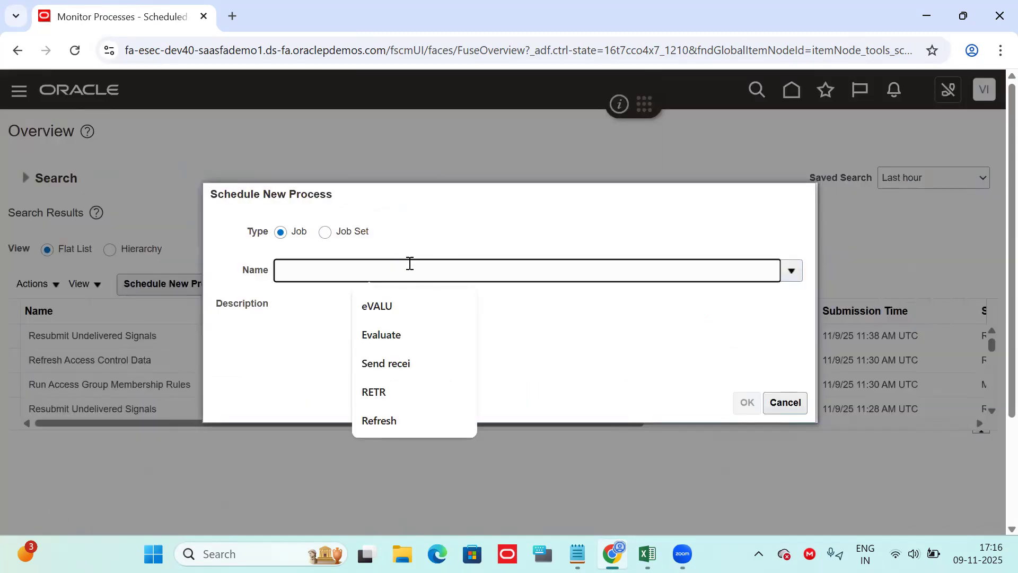
pyautogui.write('Import A')
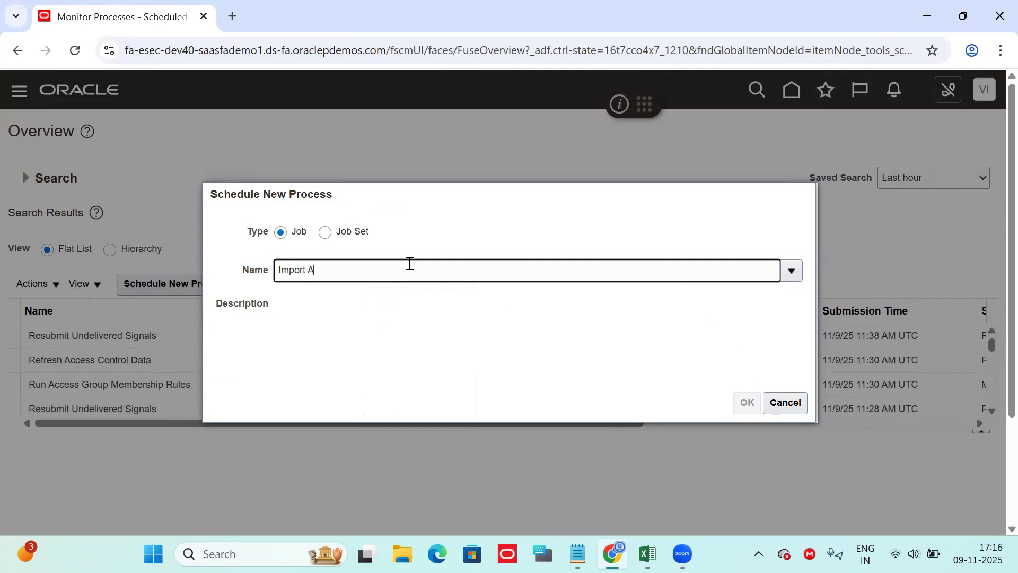
pyautogui.write('utpinv')
pyautogui.press('Tab')
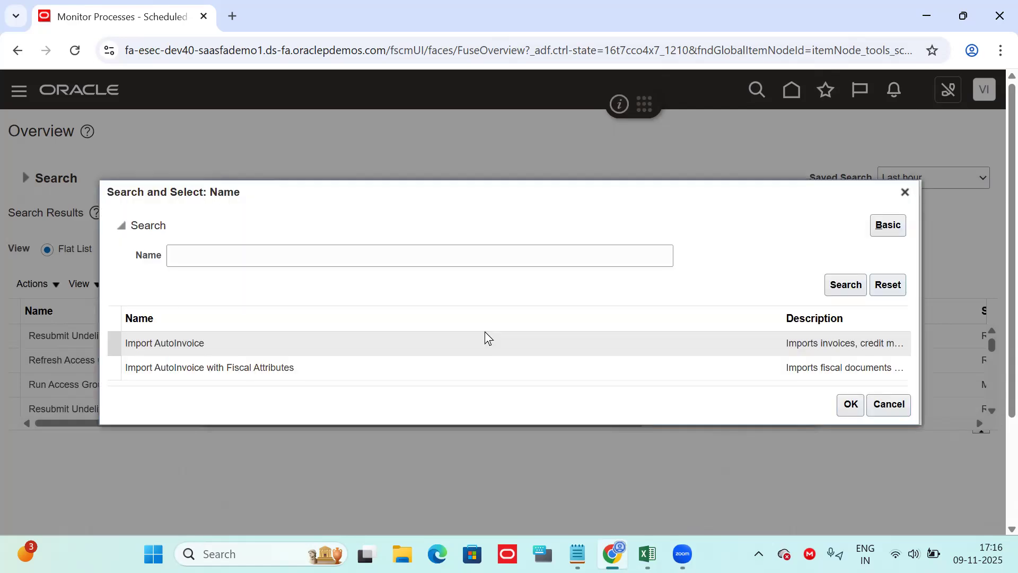
pyautogui.click(386, 345)
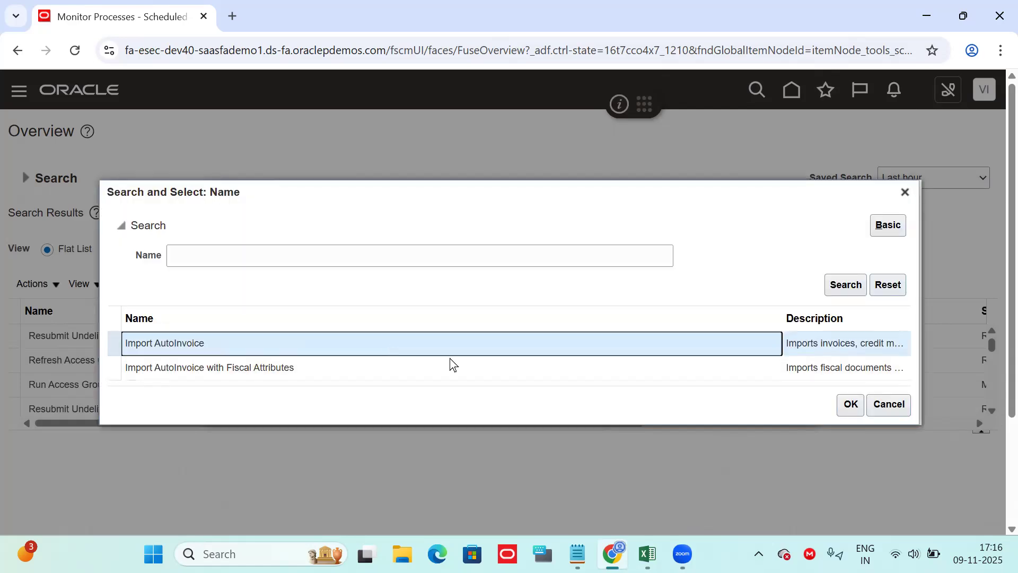
pyautogui.click(849, 404)
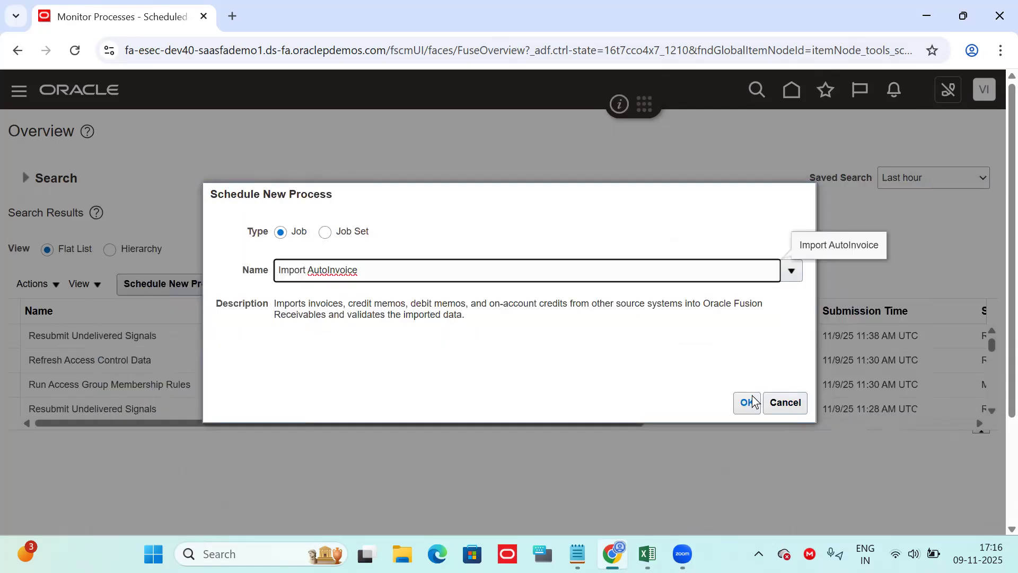
pyautogui.click(748, 402)
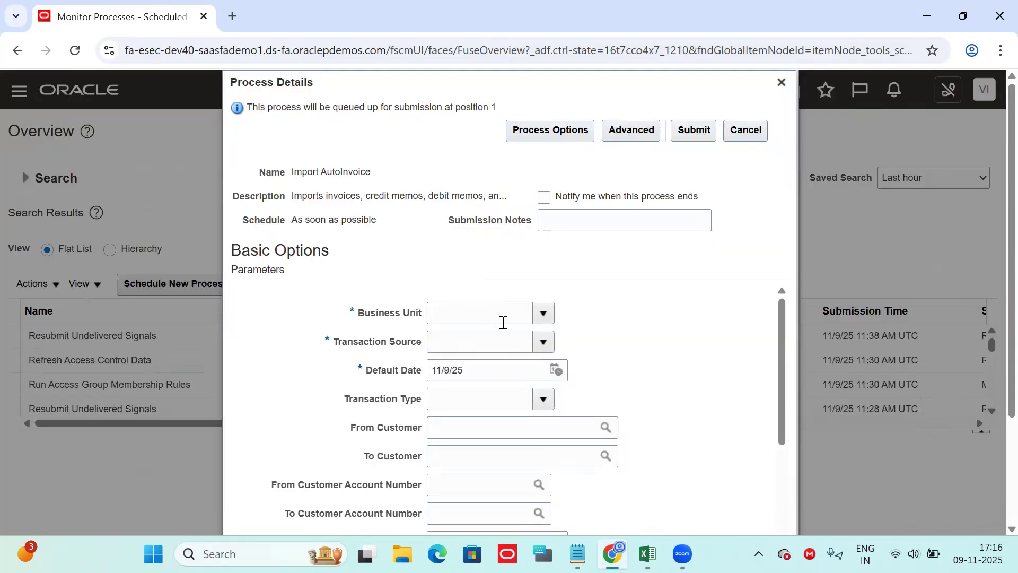
# Set the process's business unit to US1 Business Unit and its transaction source to Distributed Order Orchestration
pyautogui.click(502, 323)
pyautogui.write('us1')
pyautogui.press('Tab')
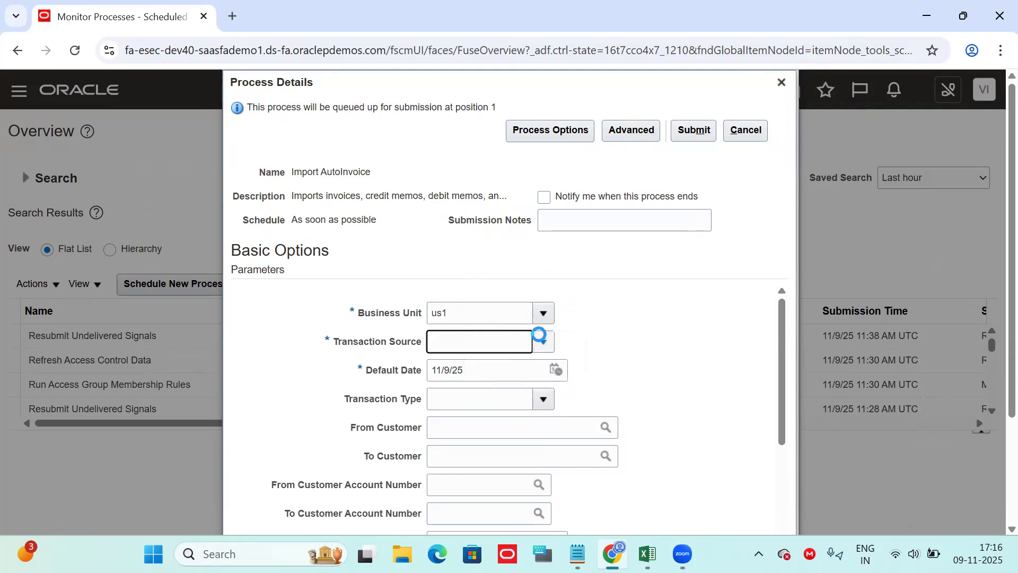
pyautogui.click(551, 349)
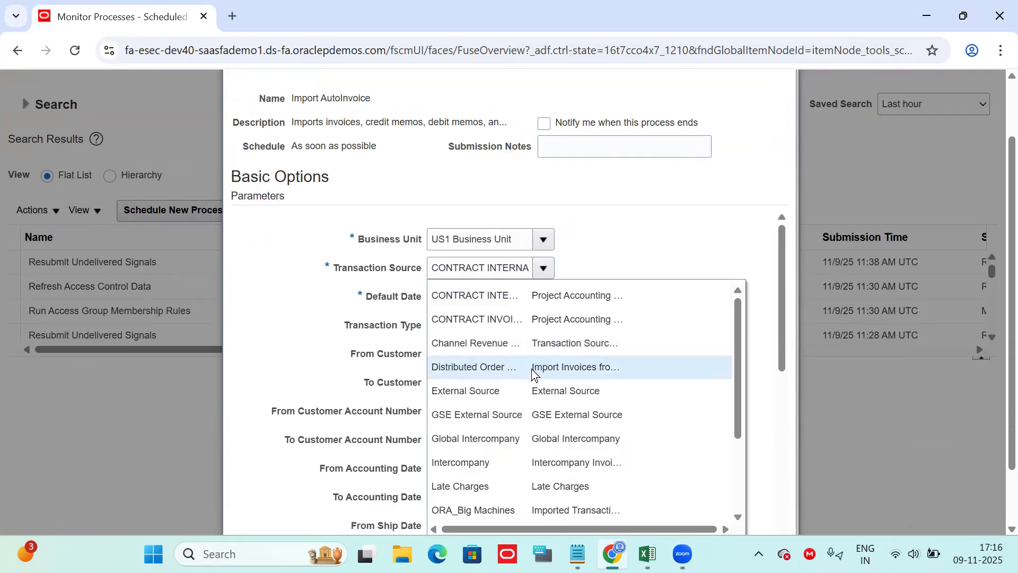
pyautogui.click(532, 370)
pyautogui.moveTo(787, 293); pyautogui.dragTo(780, 234)
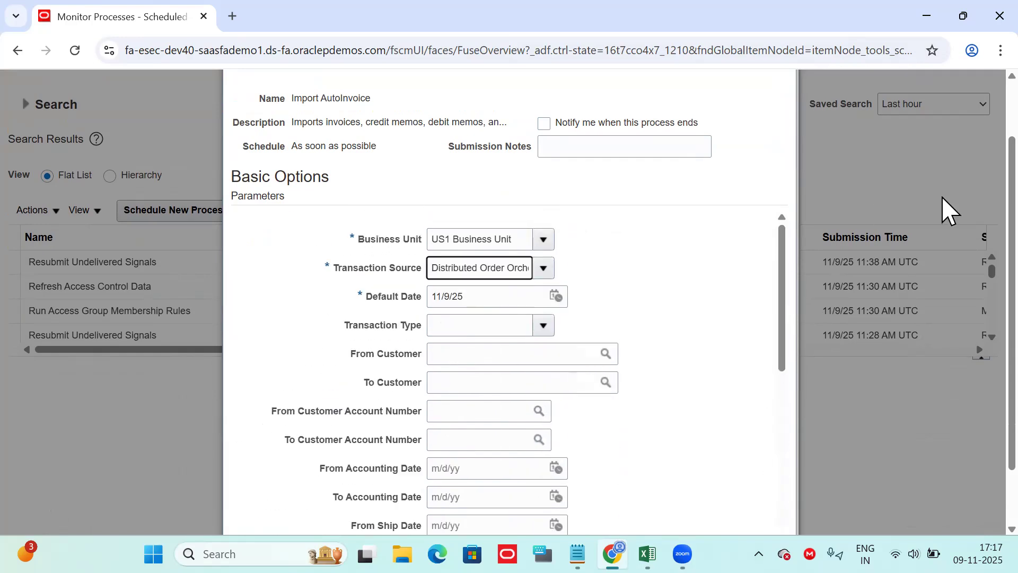
# Submit the Import AutoInvoice process and close the confirmation
pyautogui.scroll(2, 970, 249)
pyautogui.click(695, 130)
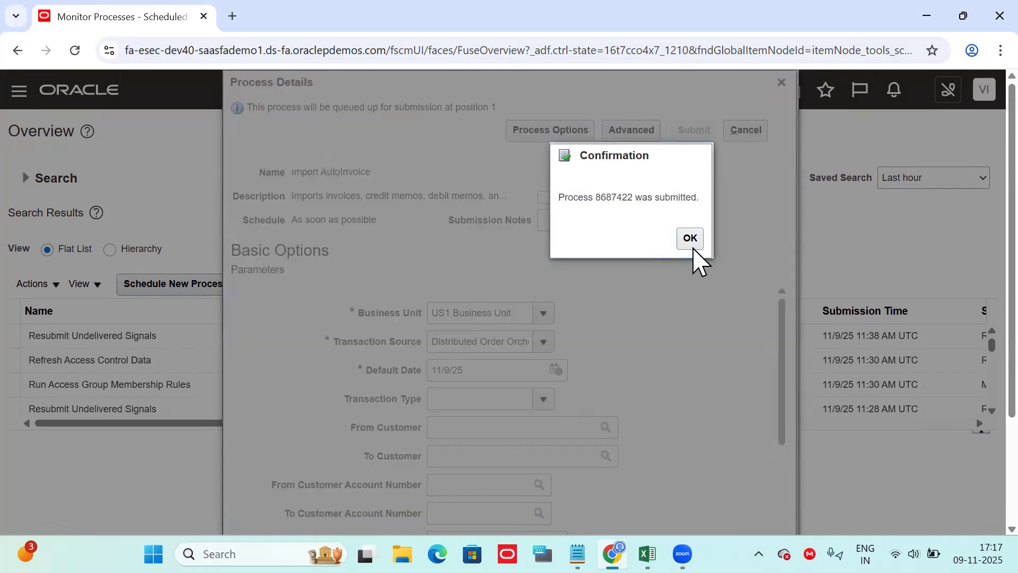
pyautogui.click(691, 246)
# Refresh the scheduled processes list repeatedly to monitor the status of Import AutoInvoice
pyautogui.click(617, 285)
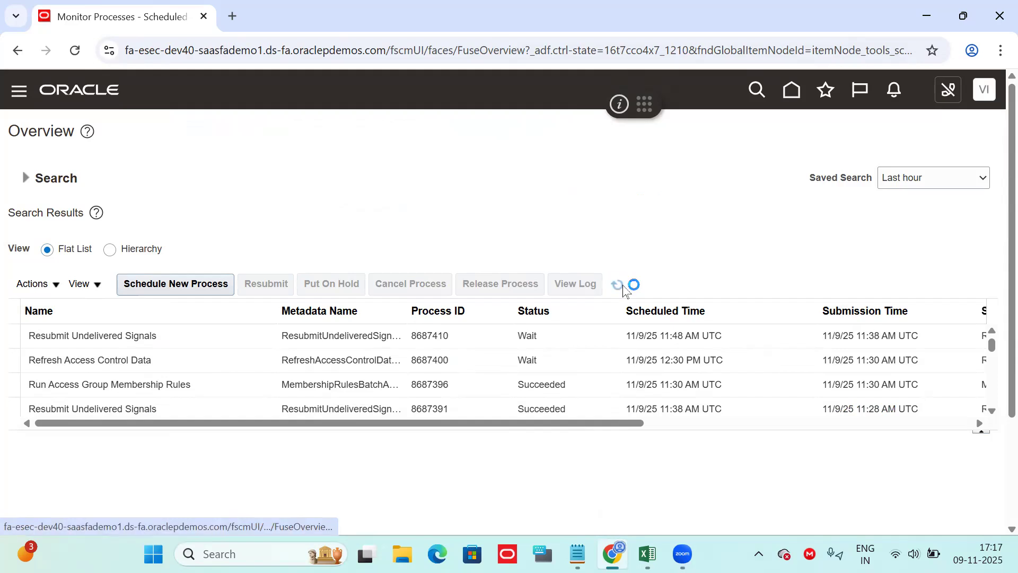
pyautogui.click(623, 287)
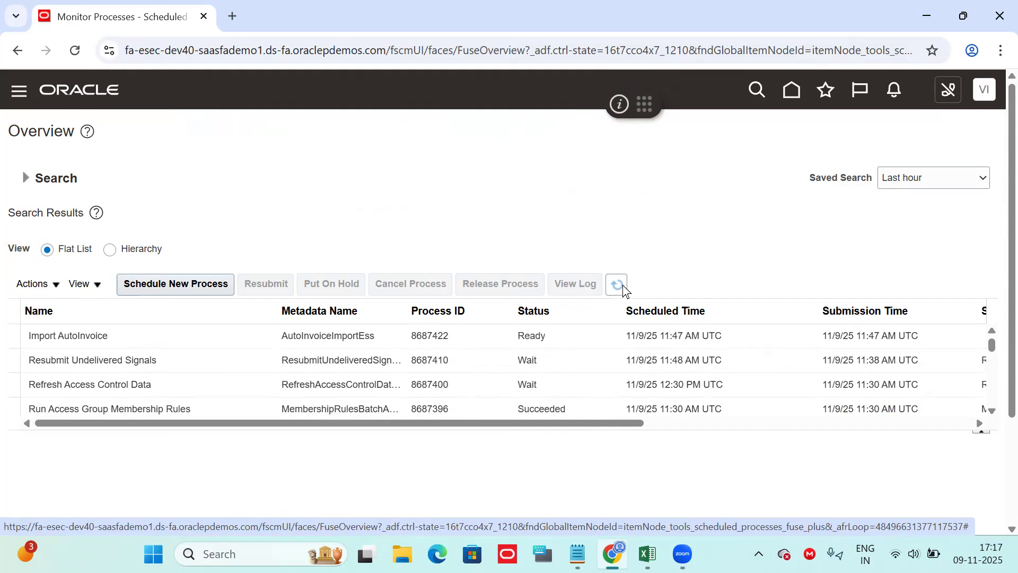
pyautogui.click(617, 285)
pyautogui.click(617, 285)
pyautogui.click(624, 290)
pyautogui.click(624, 290)
pyautogui.click(623, 289)
pyautogui.click(624, 290)
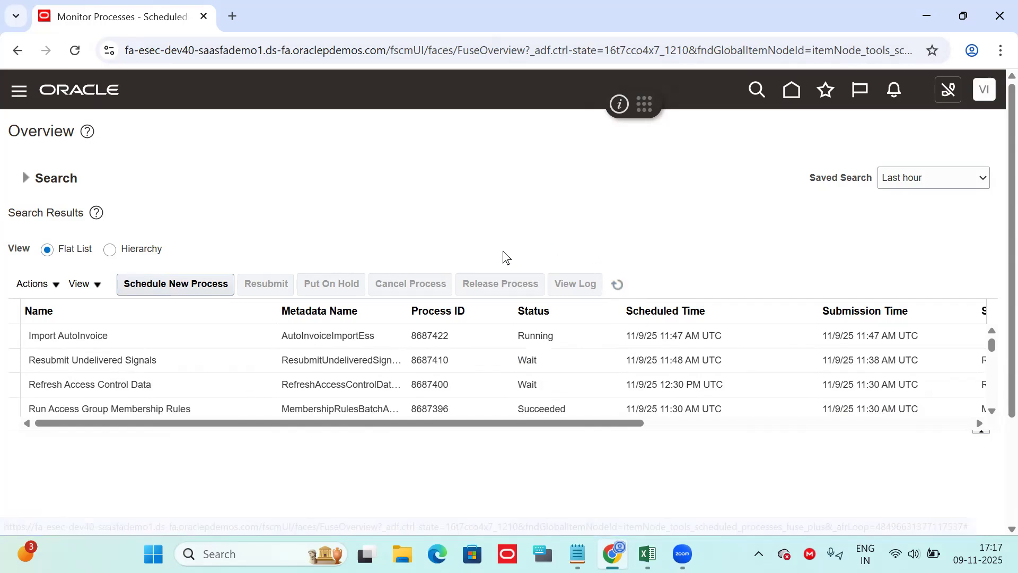
pyautogui.click(614, 289)
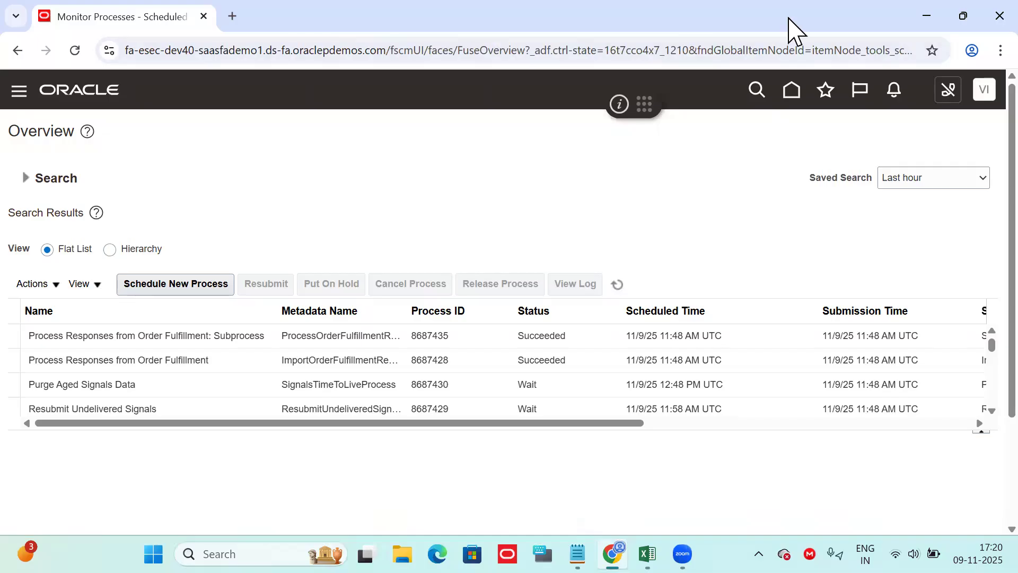
# Return to Order Management, find the submitted sales order by its order number and check its order line status
pyautogui.click(793, 90)
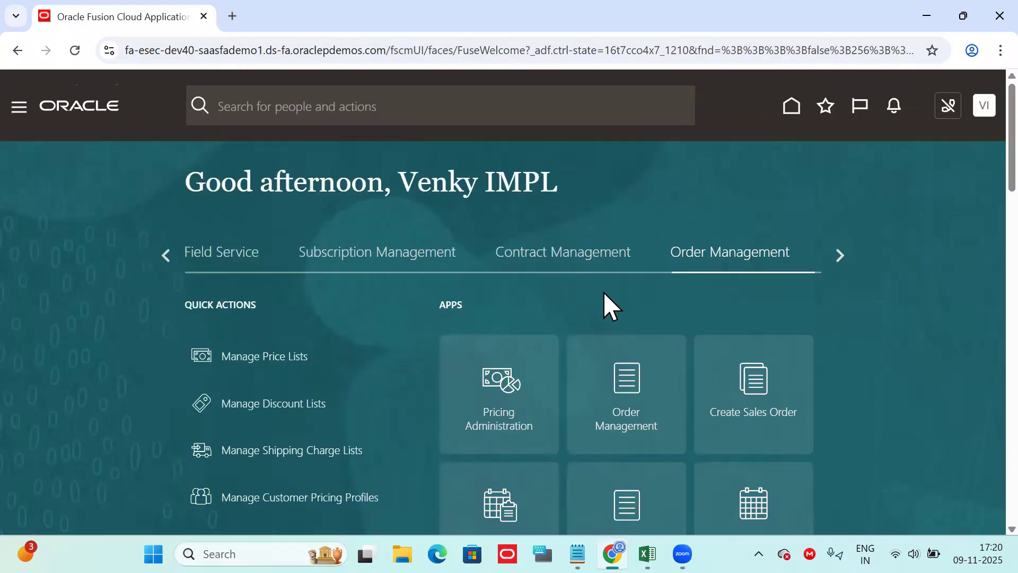
pyautogui.click(635, 518)
pyautogui.click(728, 129)
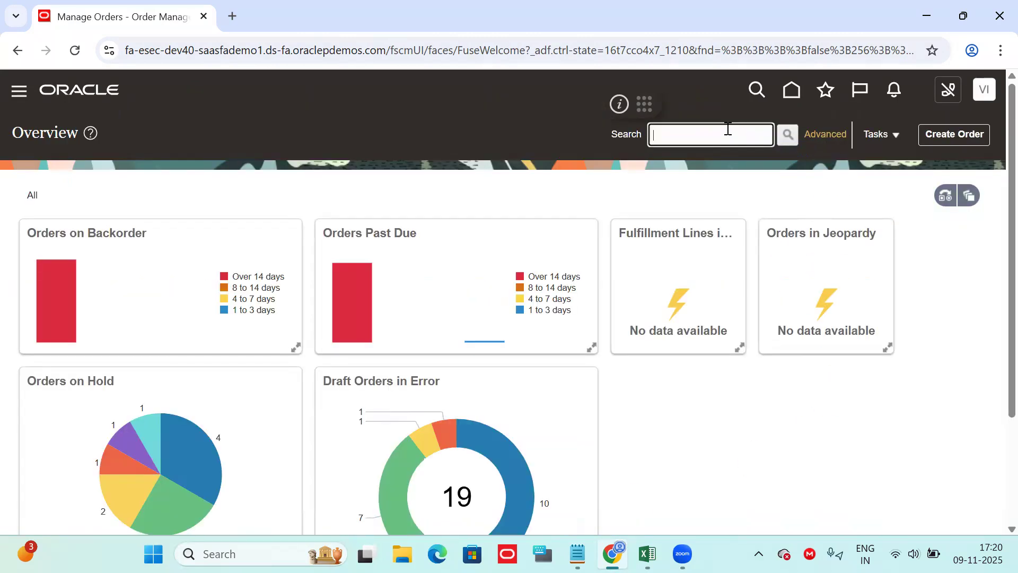
pyautogui.write('98598')
pyautogui.press('Return')
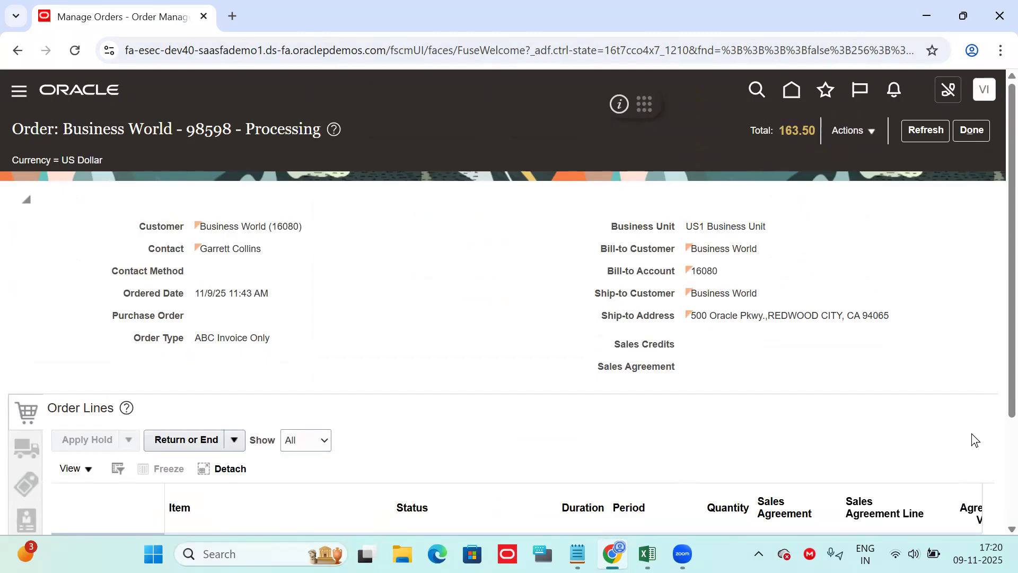
pyautogui.scroll(-3, 992, 450)
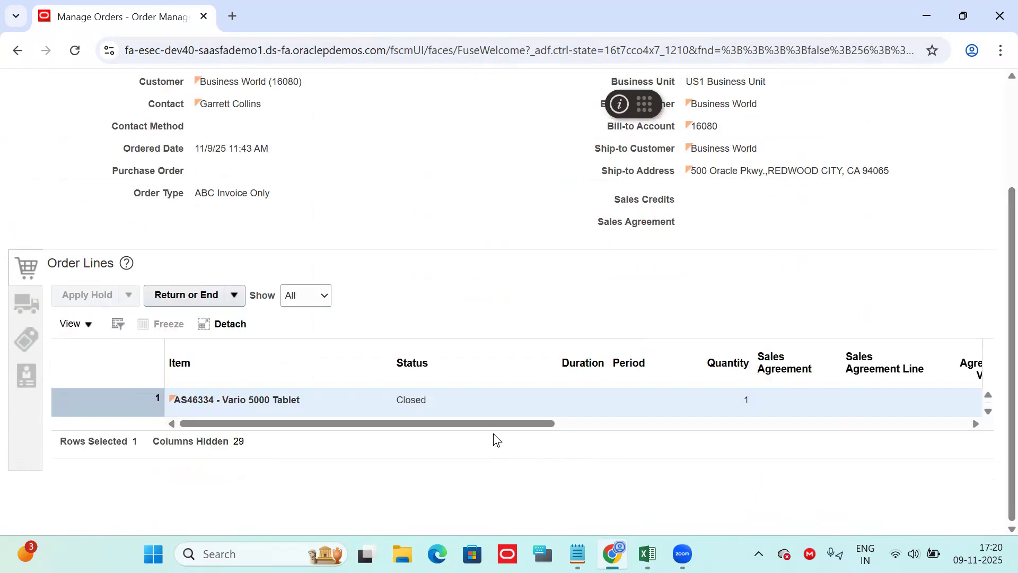
pyautogui.moveTo(485, 424)
pyautogui.mouseDown()
pyautogui.moveTo(864, 438)
pyautogui.moveTo(836, 409)
pyautogui.moveTo(477, 419)
pyautogui.mouseUp()
pyautogui.scroll(3, 977, 102)
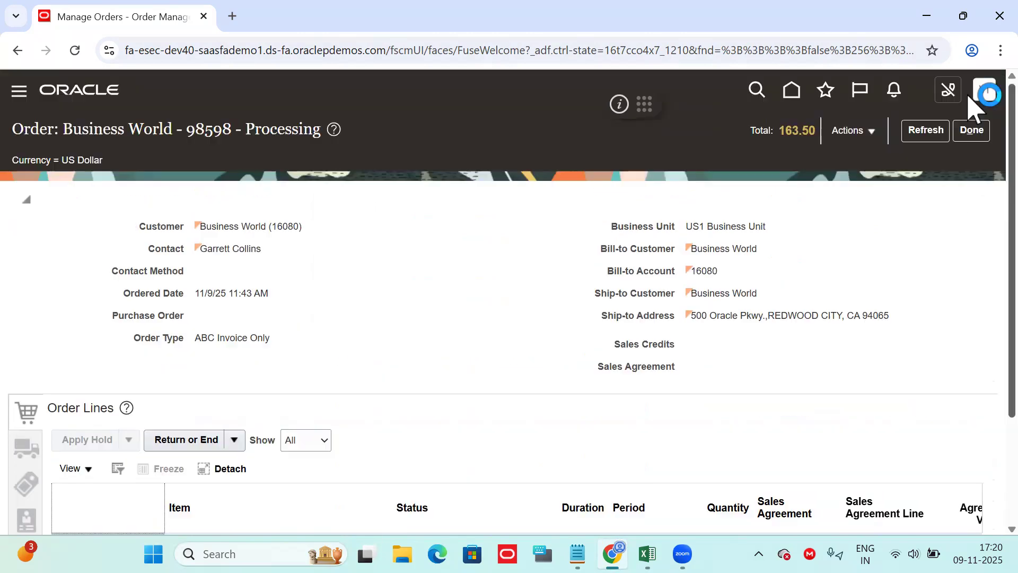
# Switch the order to the fulfillment view and review the billing information in fulfillment line 1-1's fulfillment details
pyautogui.click(870, 130)
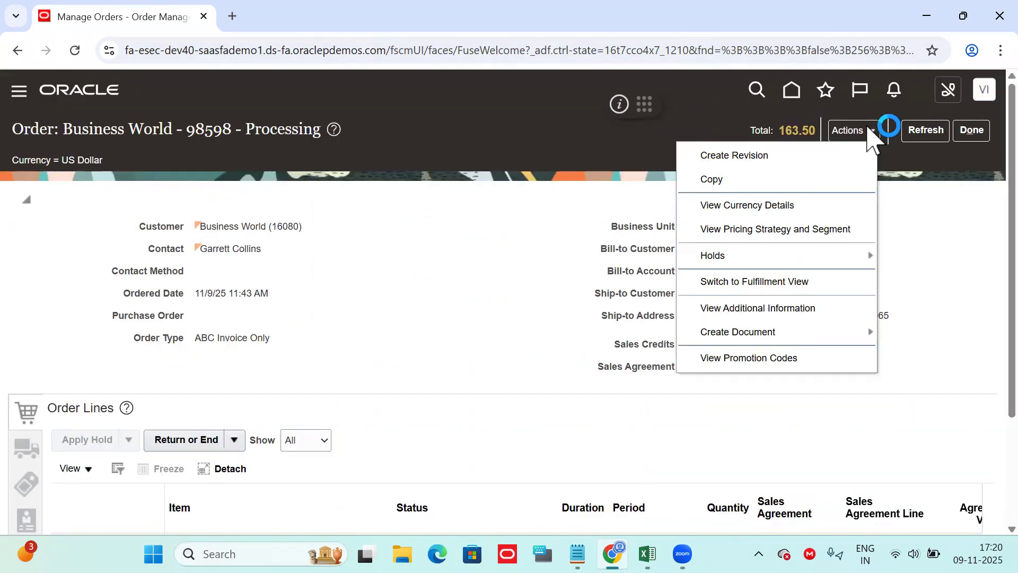
pyautogui.click(756, 279)
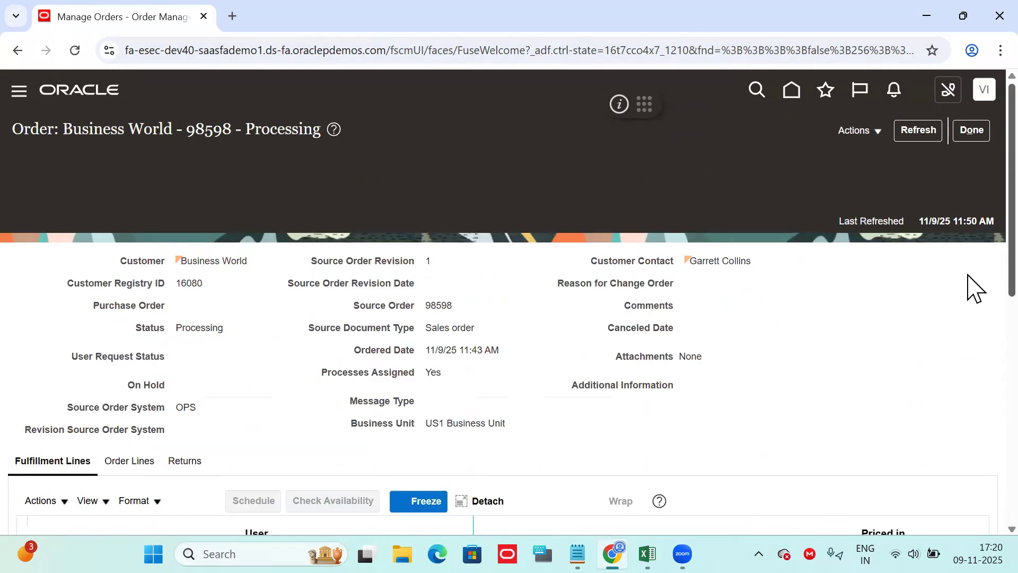
pyautogui.scroll(-5, 976, 289)
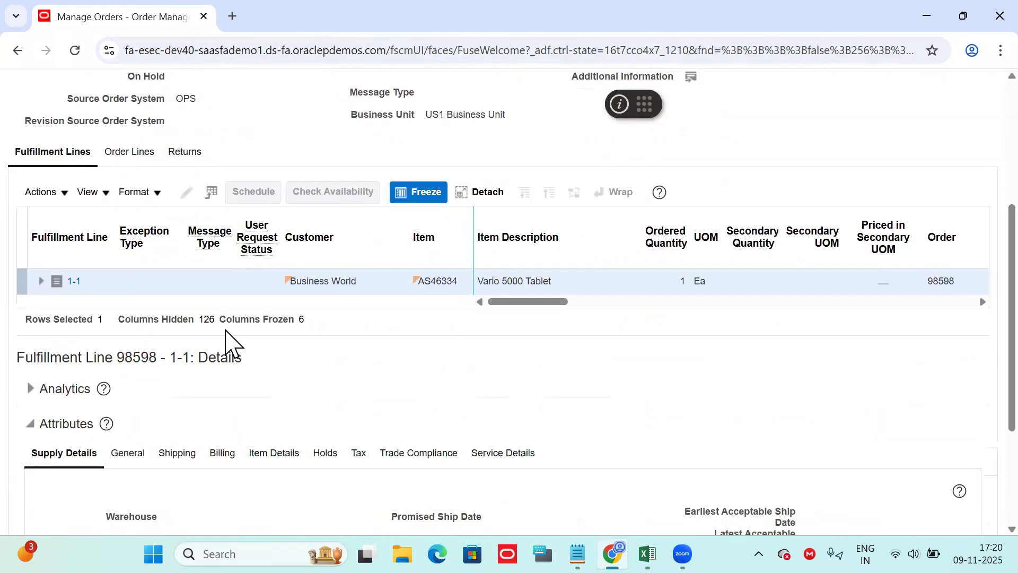
pyautogui.click(62, 194)
pyautogui.click(128, 493)
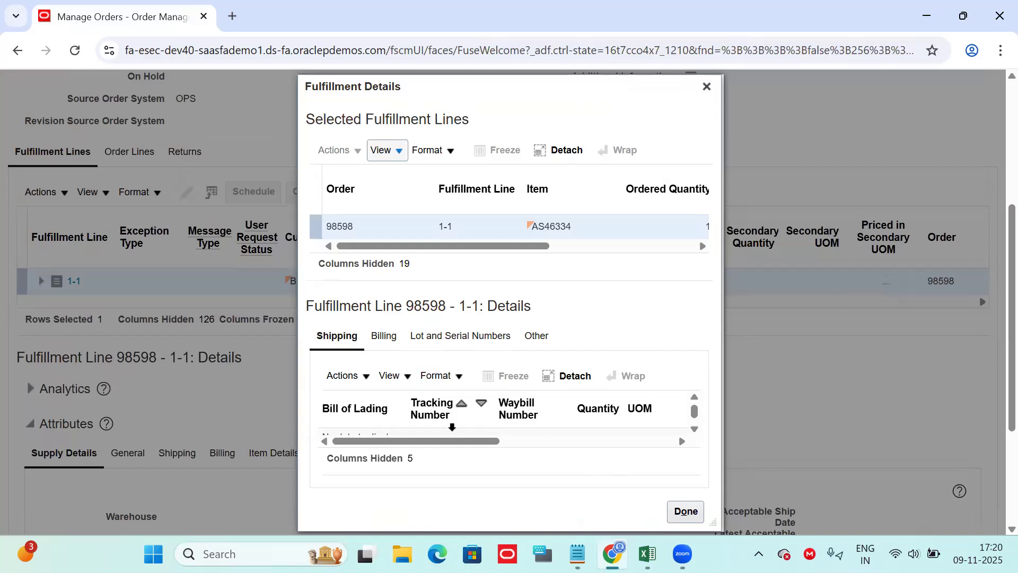
pyautogui.click(378, 342)
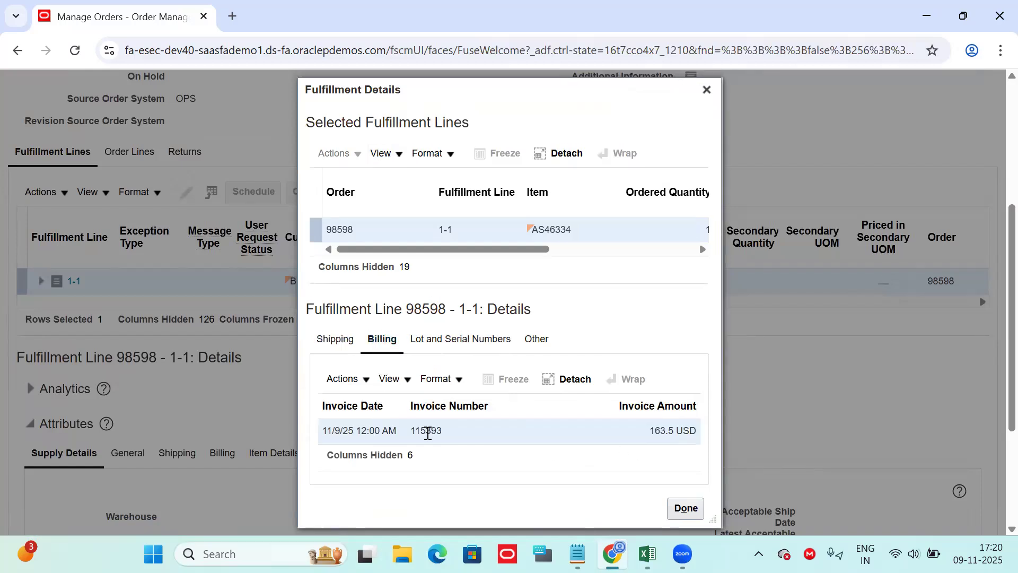
pyautogui.click(687, 510)
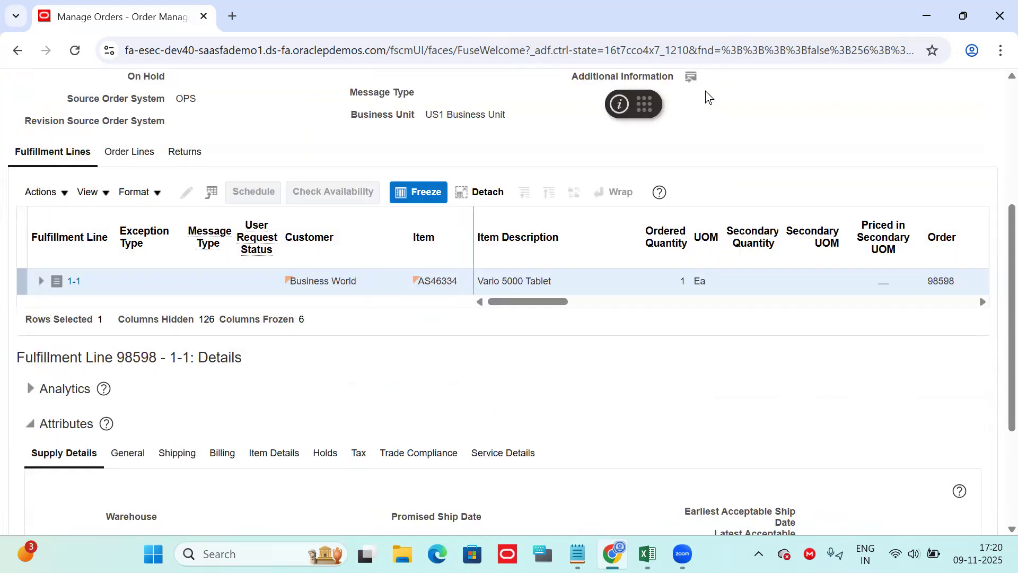
pyautogui.scroll(5, 994, 121)
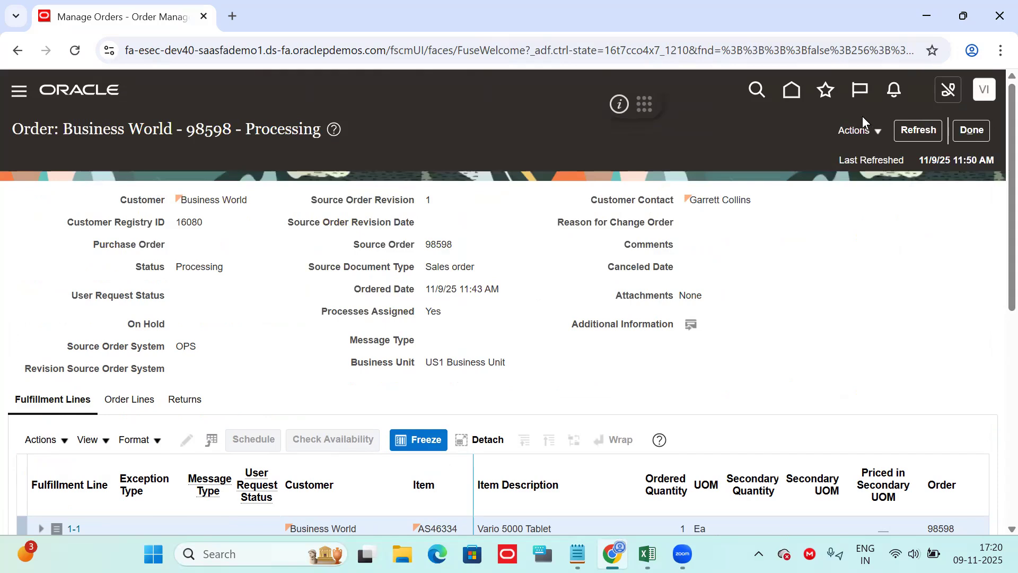
# Go from the home page to Billing in the Receivables group and open Manage Transactions
pyautogui.click(789, 91)
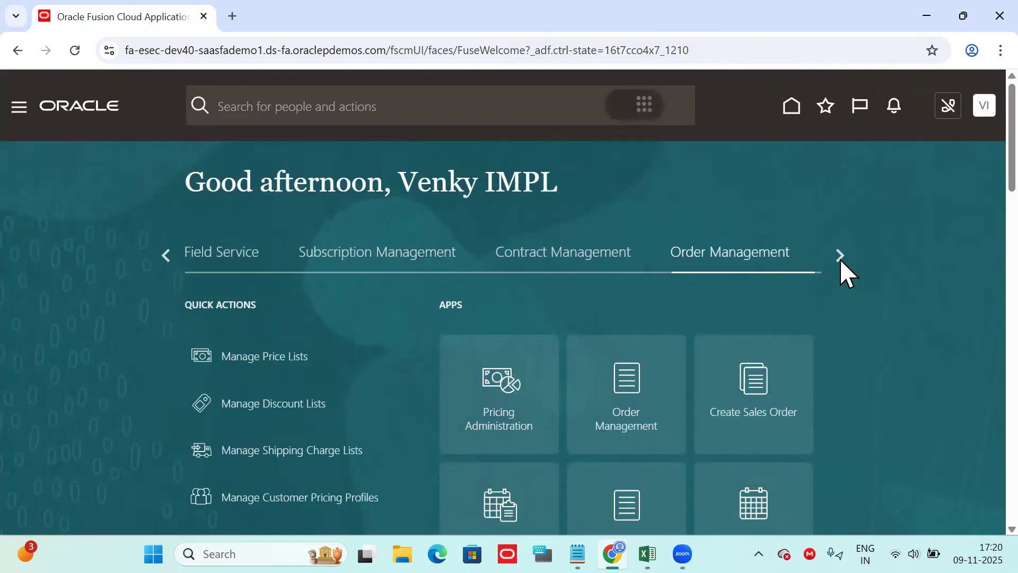
pyautogui.click(841, 259)
pyautogui.click(840, 257)
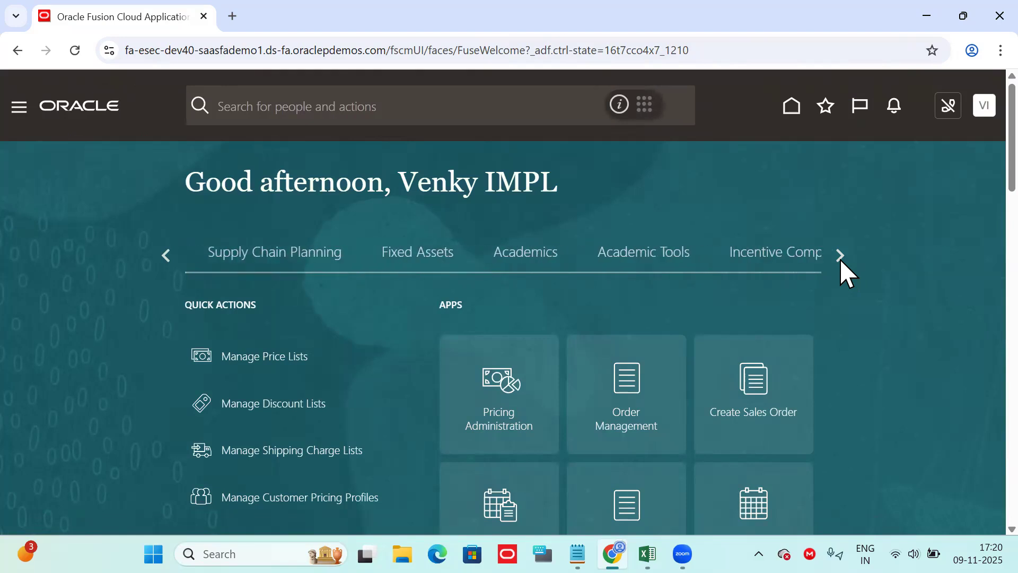
pyautogui.click(166, 256)
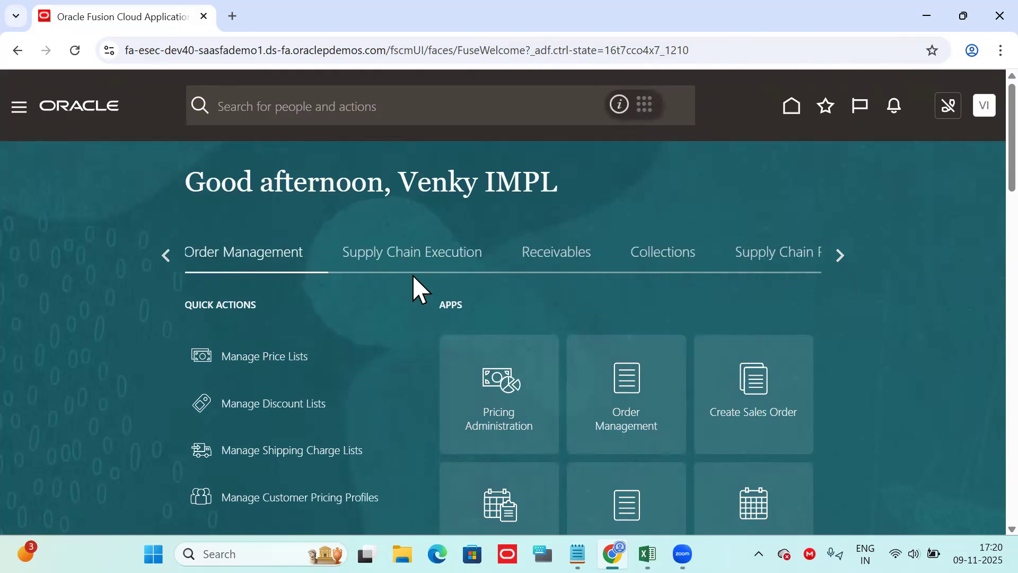
pyautogui.moveTo(545, 261); pyautogui.dragTo(547, 253)
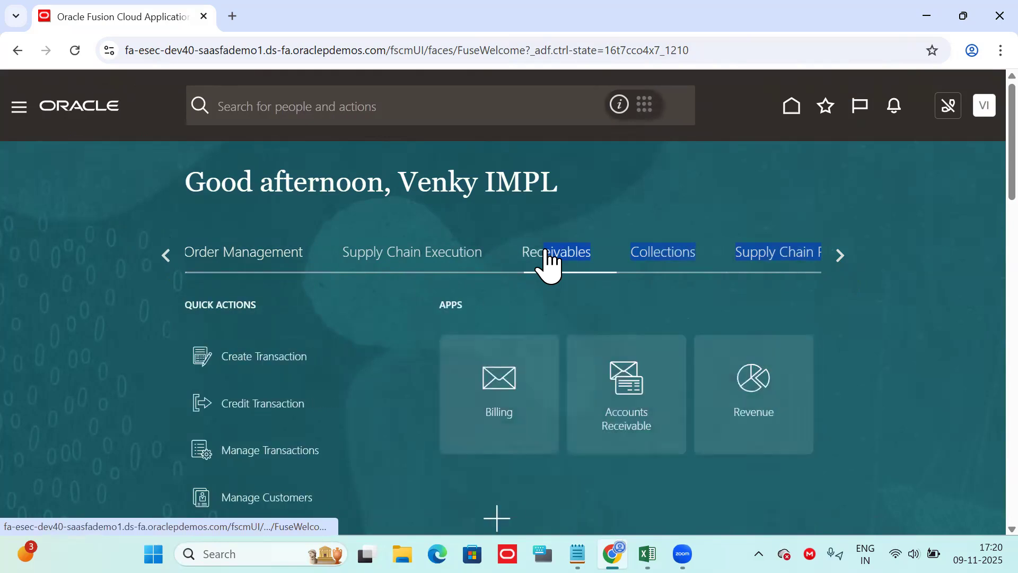
pyautogui.click(514, 383)
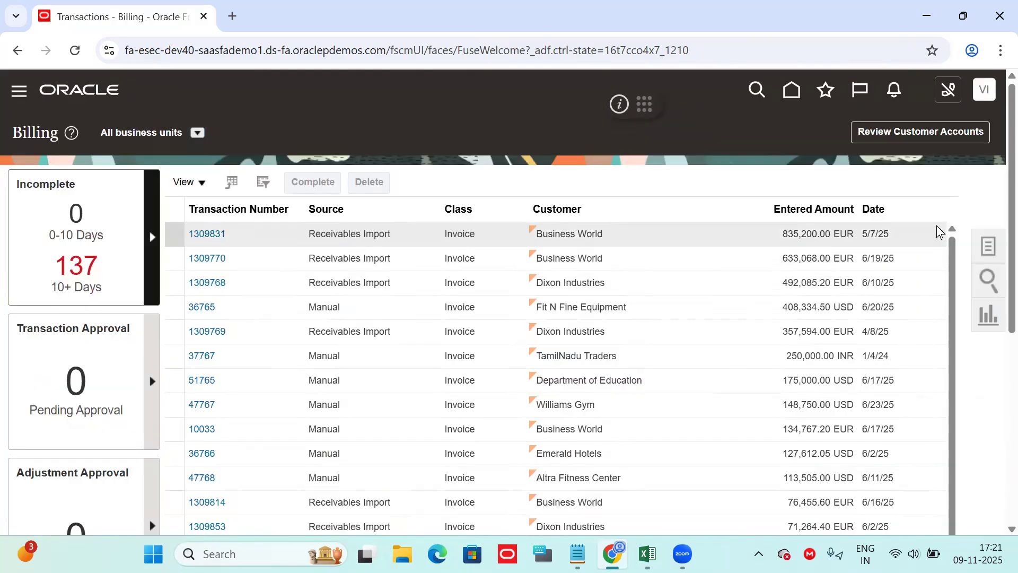
pyautogui.click(985, 247)
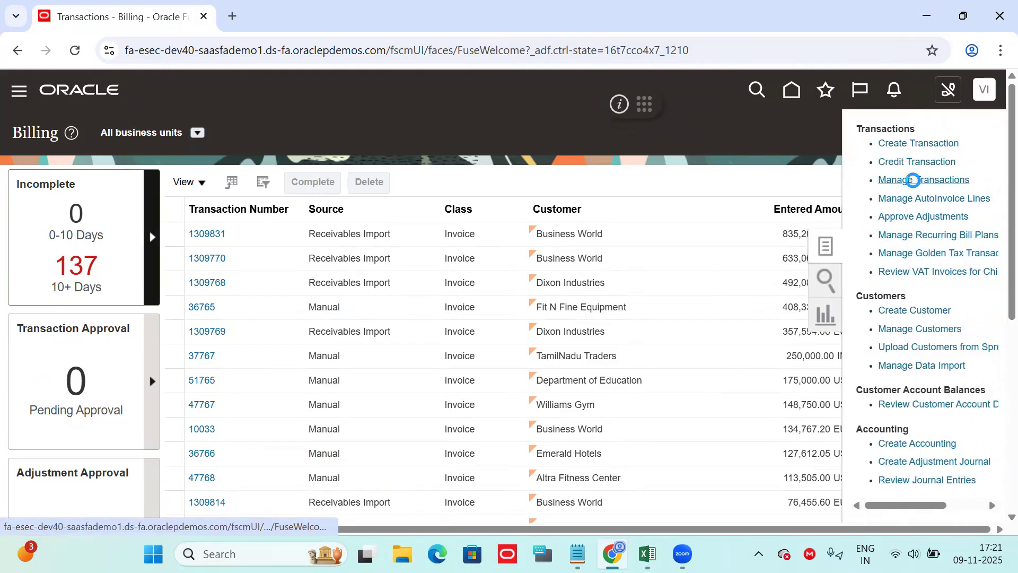
pyautogui.click(914, 180)
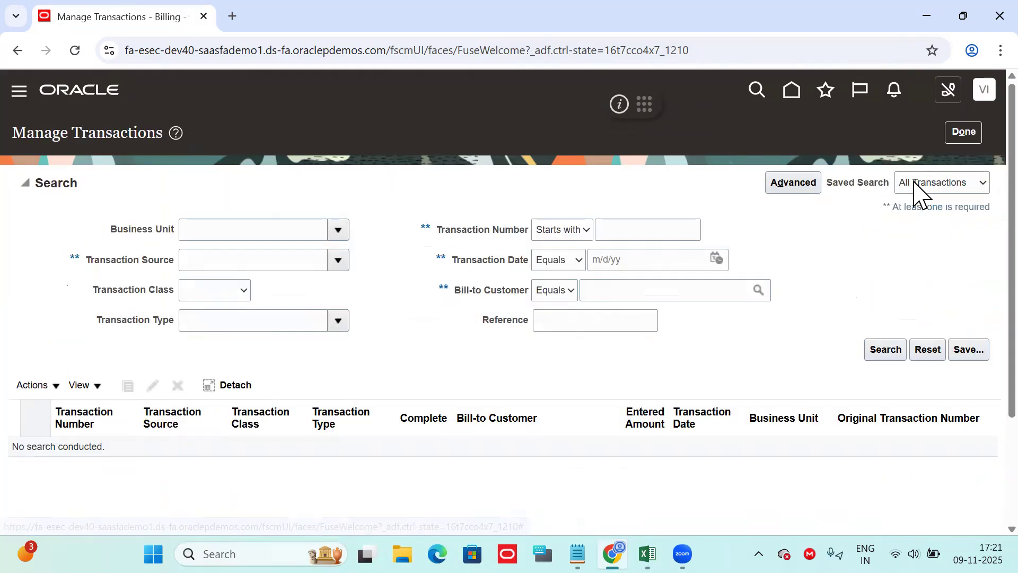
# Look up us1 for the Business Unit search criterion and select US1 Business Unit
pyautogui.click(338, 229)
pyautogui.click(256, 230)
pyautogui.write('us1')
pyautogui.press('Tab')
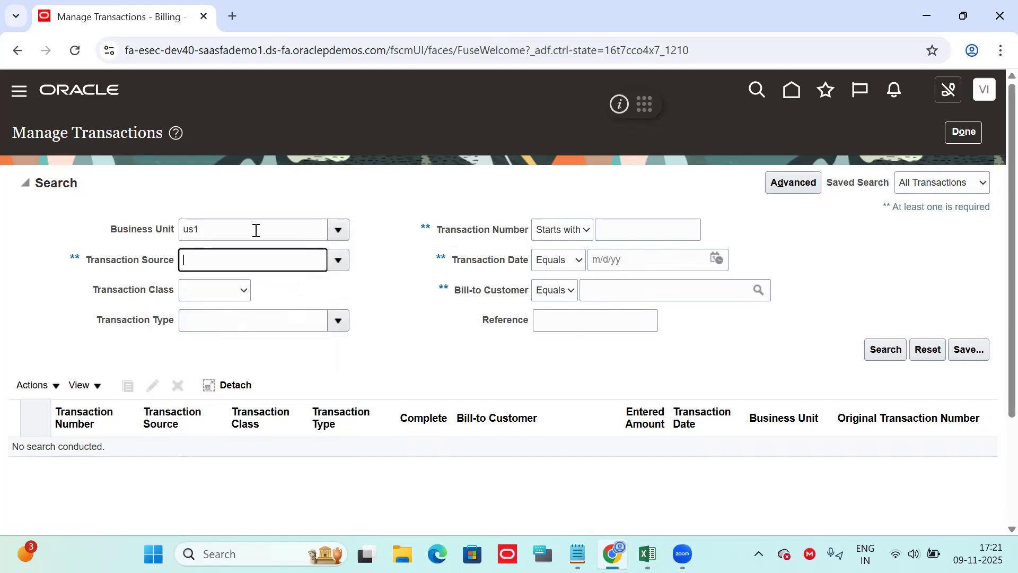
pyautogui.click(332, 228)
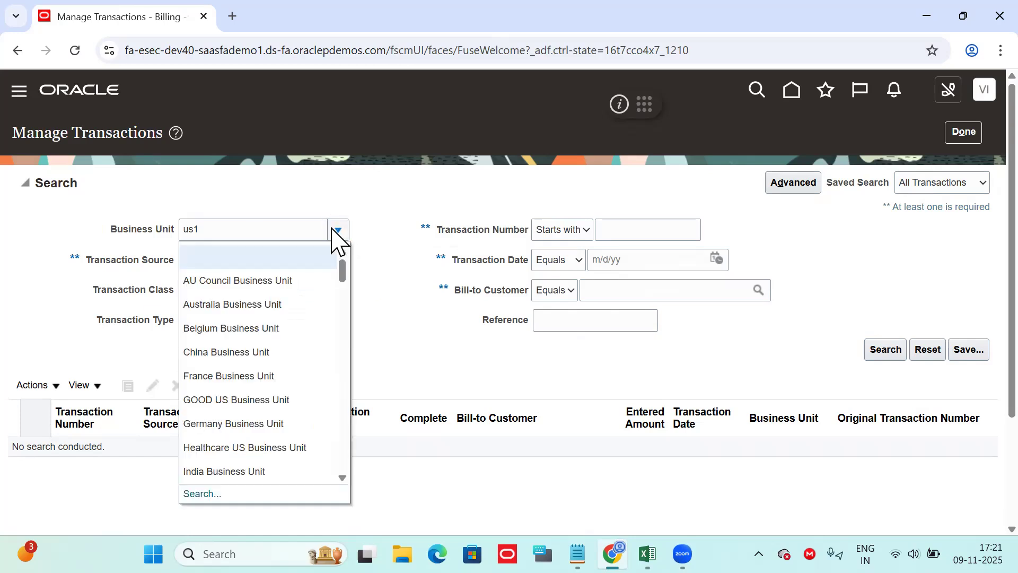
pyautogui.click(197, 495)
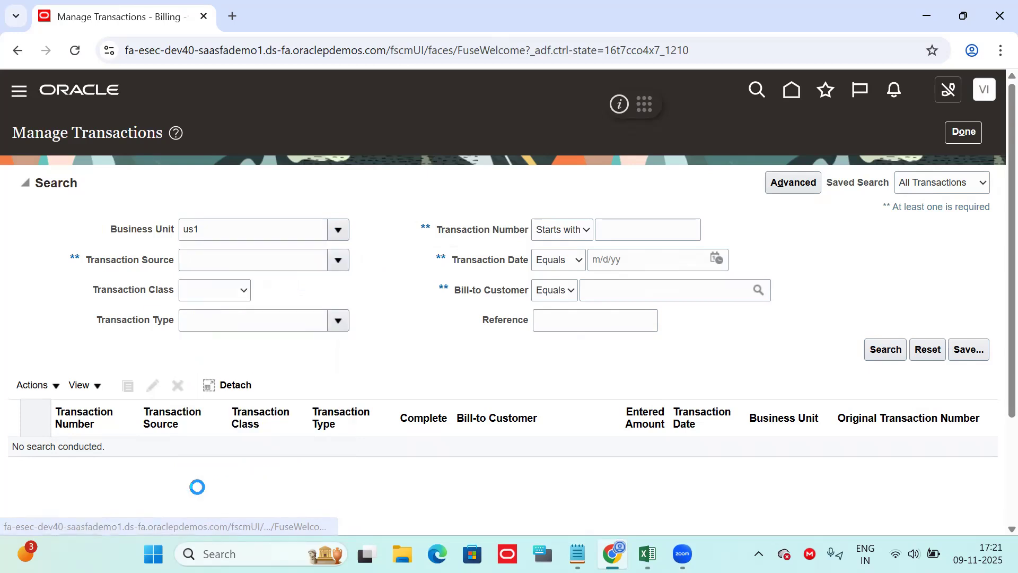
pyautogui.click(568, 298)
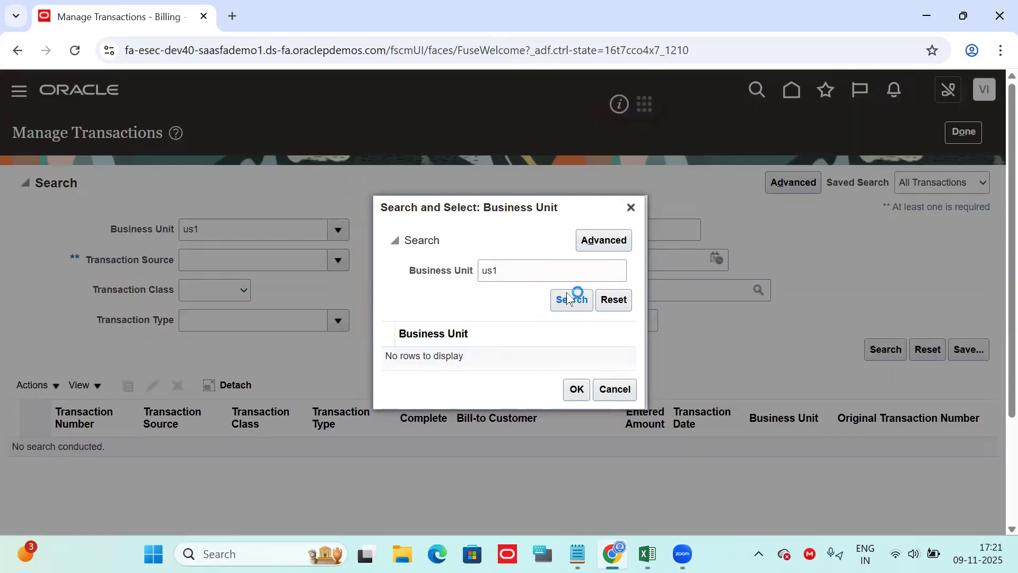
pyautogui.click(541, 358)
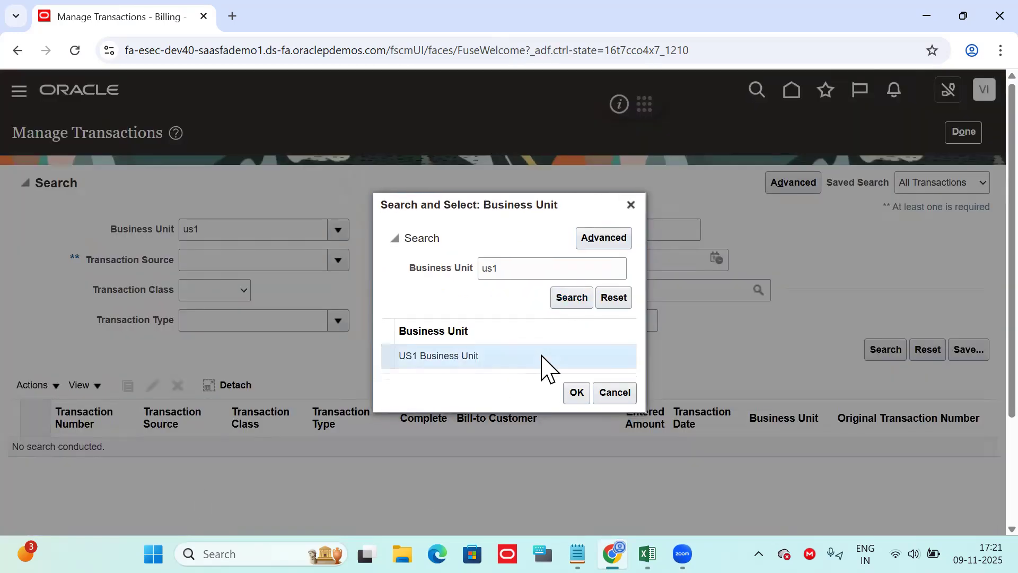
pyautogui.click(577, 391)
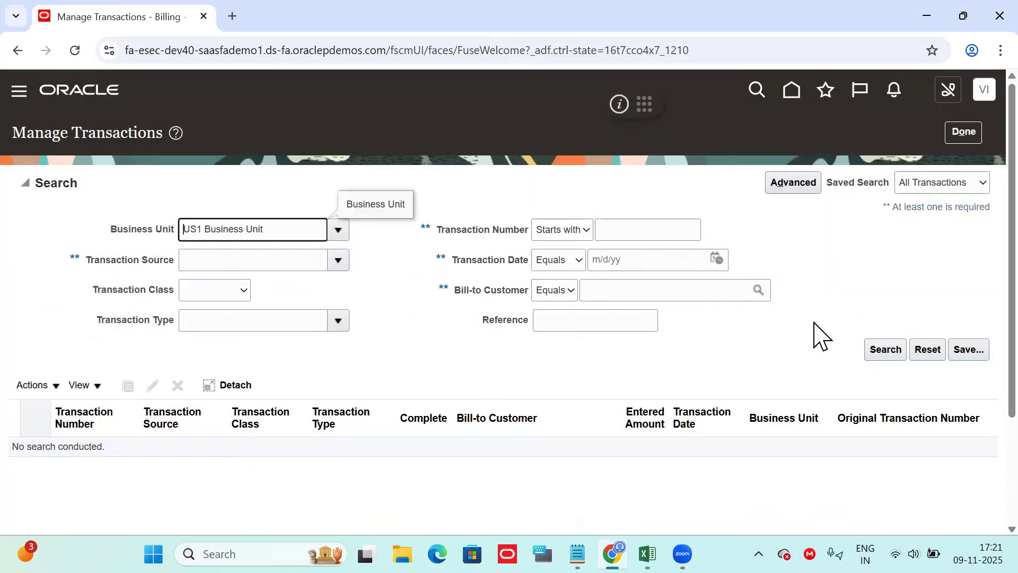
# Search the transactions with transaction date 11/9/25 and open the resulting Business World invoice
pyautogui.click(718, 260)
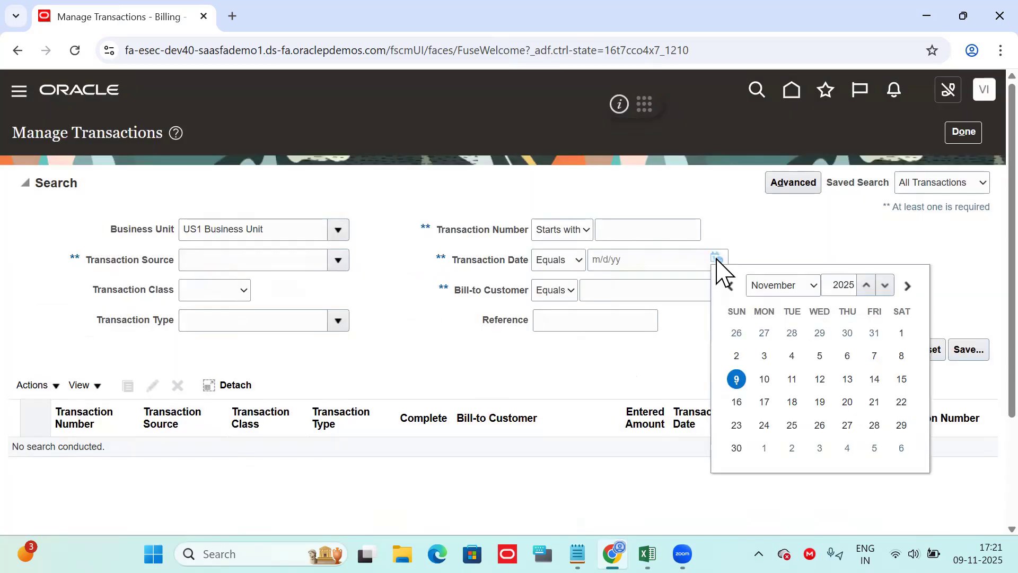
pyautogui.click(735, 380)
pyautogui.click(889, 351)
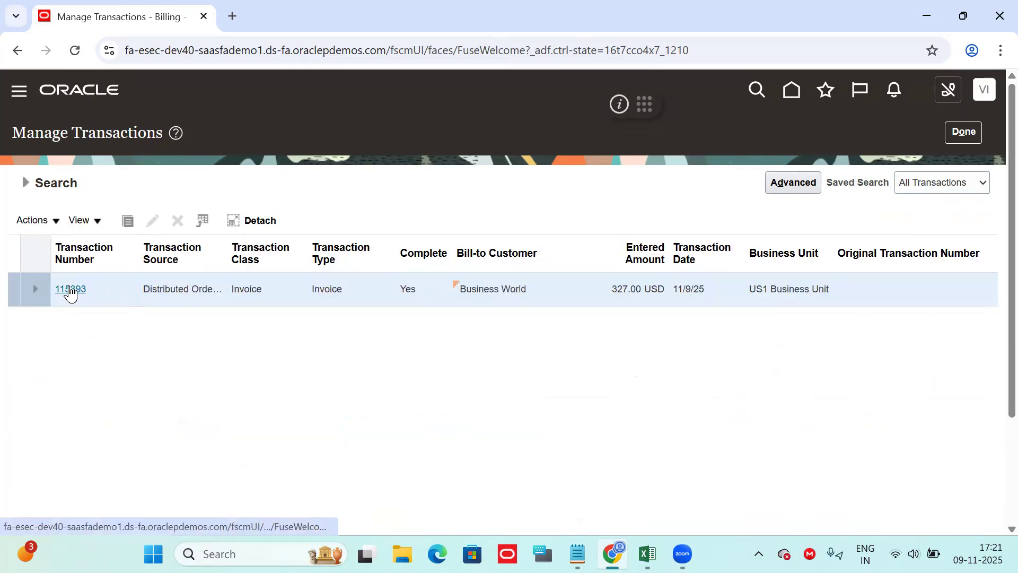
pyautogui.click(69, 288)
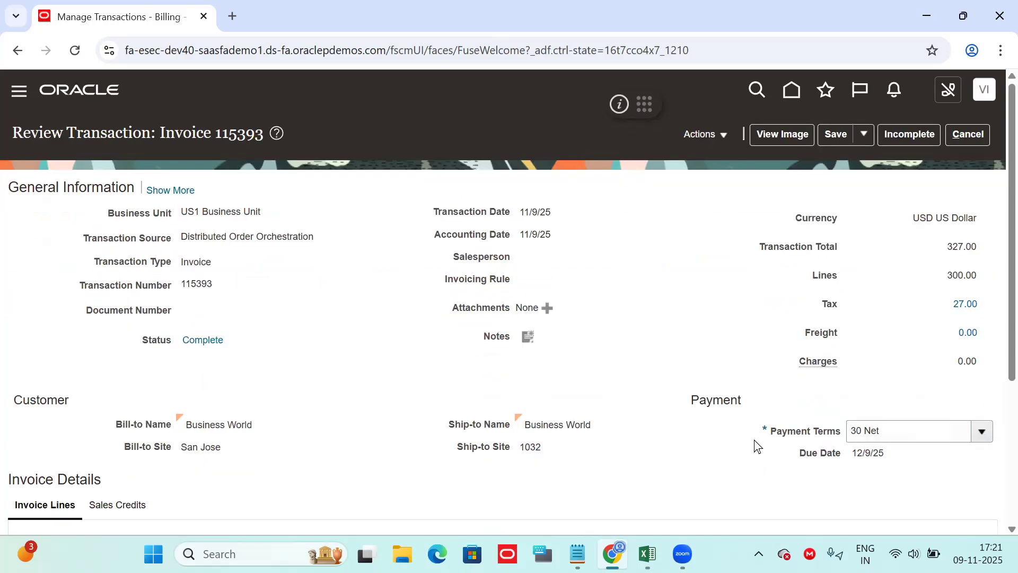
# Review the invoice's general information, customer, payment and totals, then examine the line information of its invoice lines
pyautogui.scroll(-3, 993, 266)
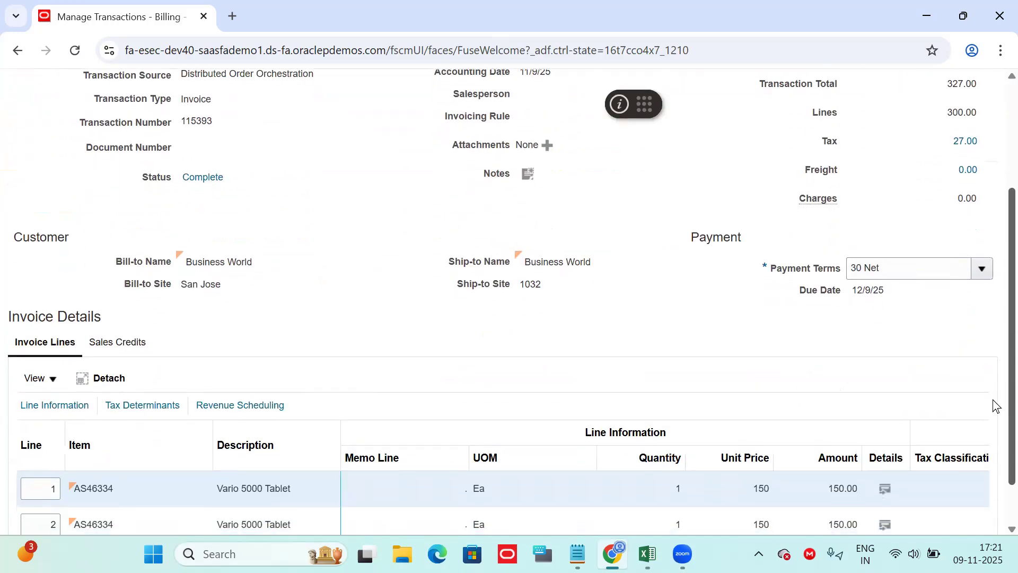
pyautogui.scroll(-1, 996, 414)
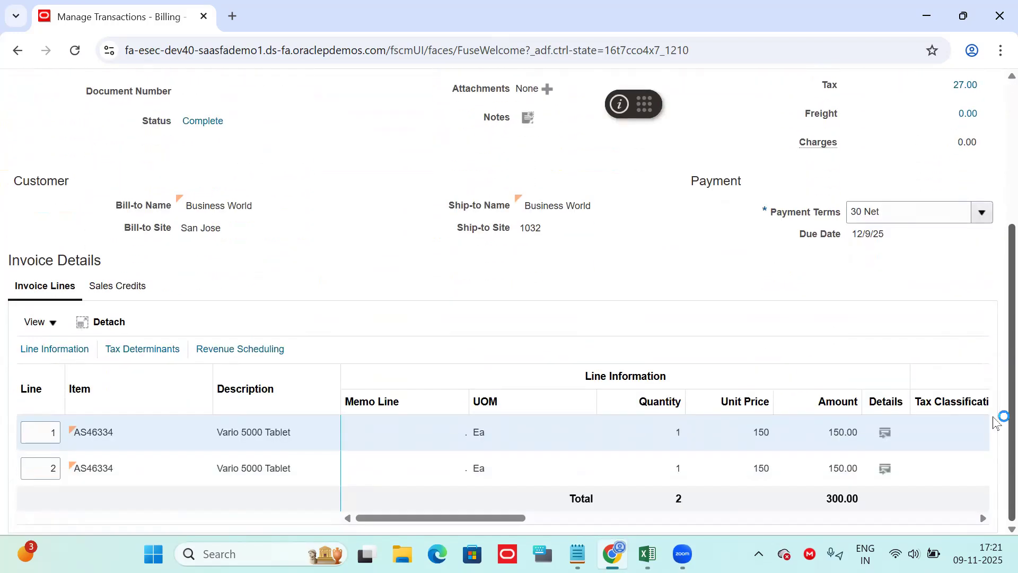
pyautogui.moveTo(504, 520)
pyautogui.mouseDown()
pyautogui.moveTo(967, 526)
pyautogui.moveTo(517, 520)
pyautogui.mouseUp()
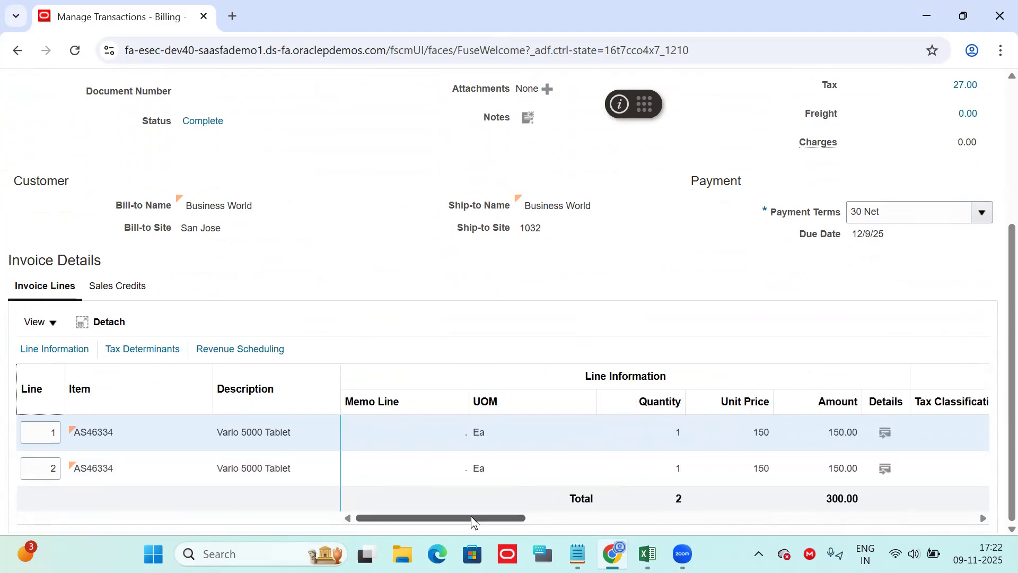
pyautogui.scroll(5, 993, 288)
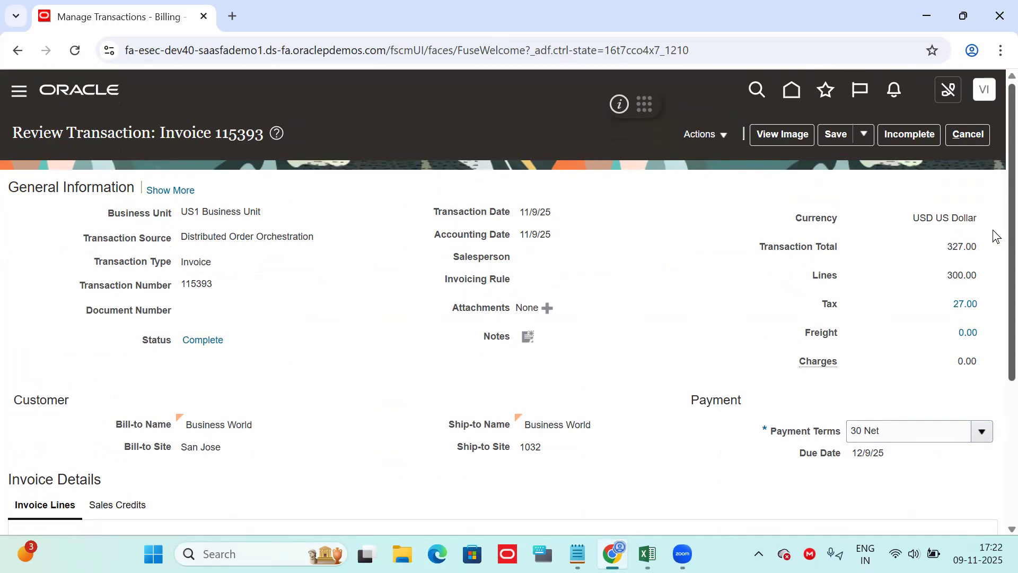
pyautogui.scroll(-2, 996, 236)
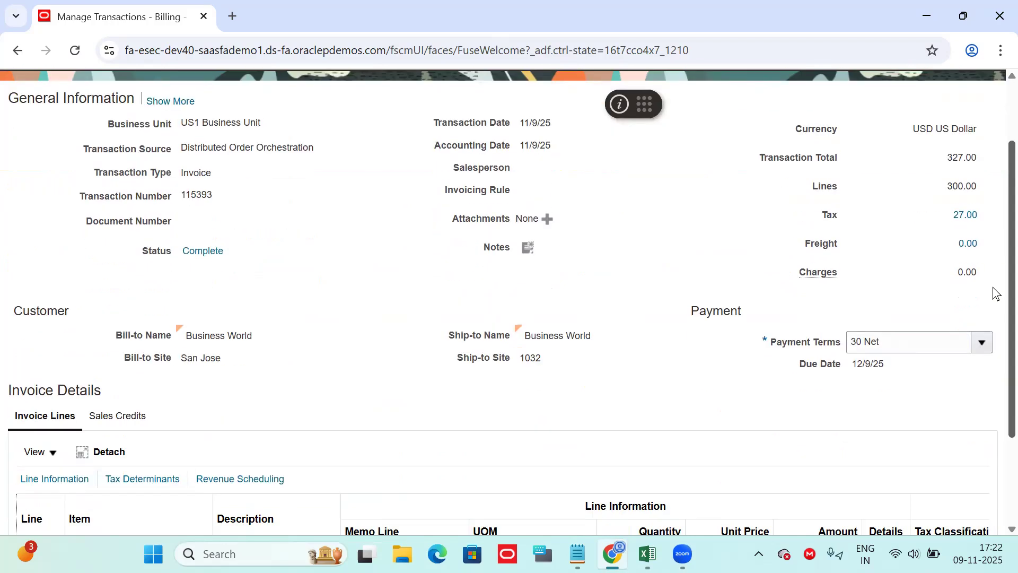
pyautogui.scroll(1, 995, 289)
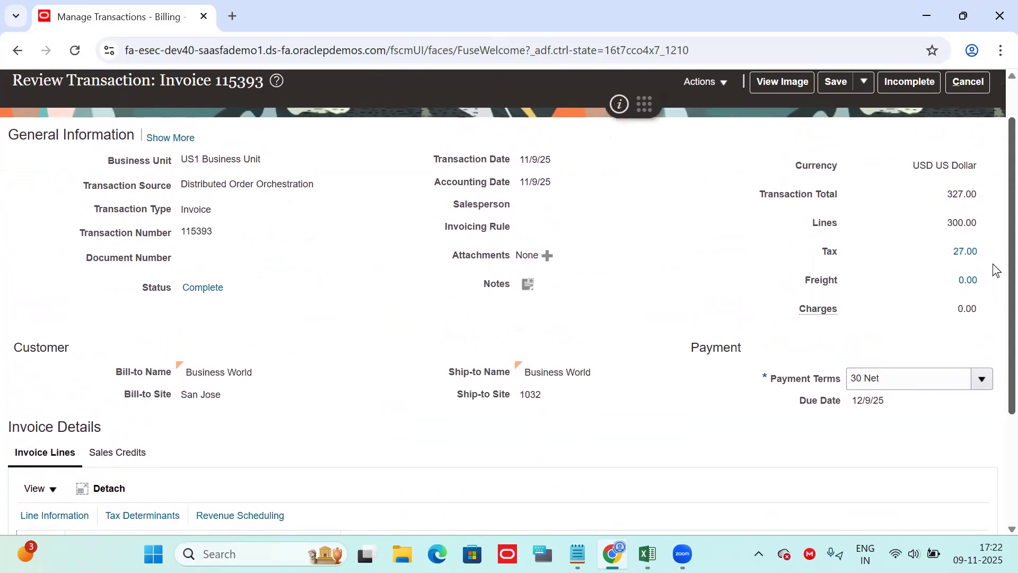
pyautogui.scroll(-4, 994, 319)
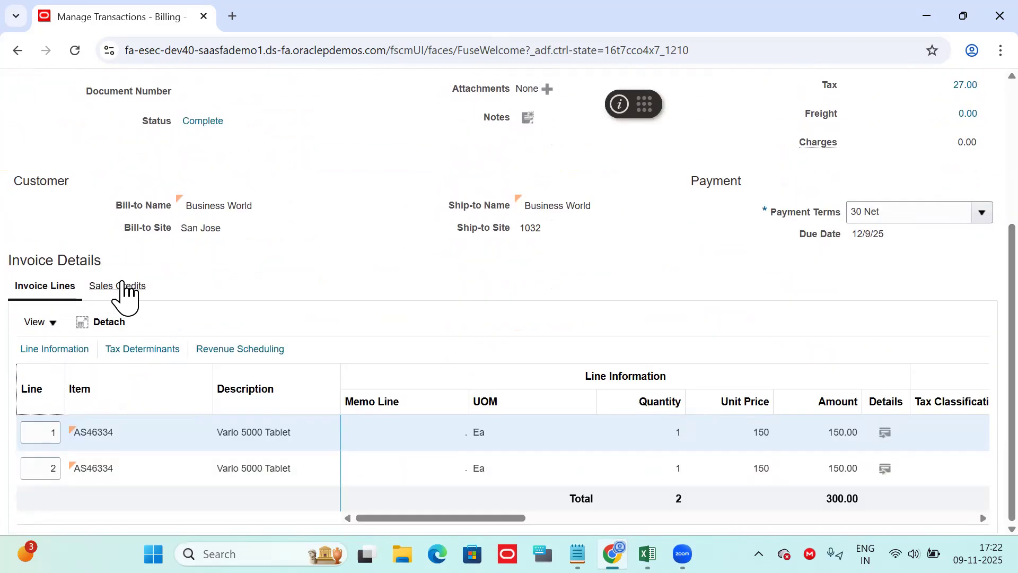
pyautogui.click(51, 352)
pyautogui.moveTo(352, 518); pyautogui.dragTo(754, 493)
pyautogui.moveTo(823, 518); pyautogui.dragTo(402, 519)
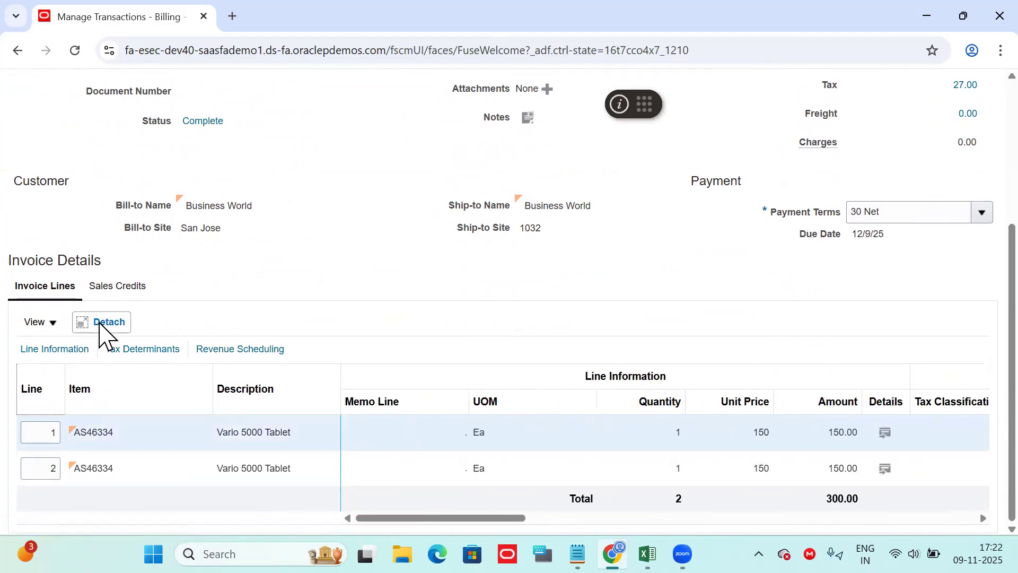
# Show the Sales Order Number column in the invoice lines table
pyautogui.click(53, 320)
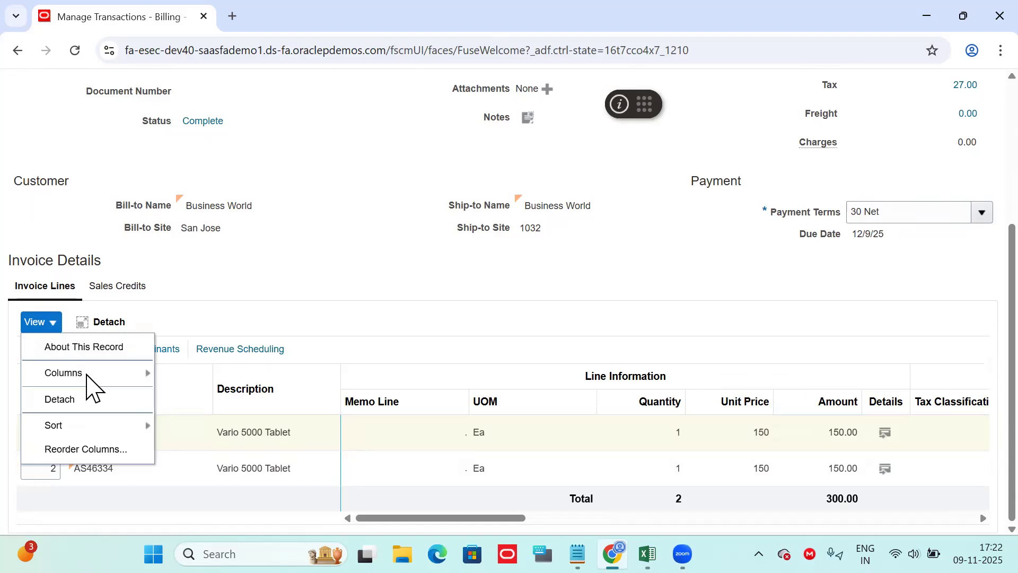
pyautogui.moveTo(86, 372)
pyautogui.moveTo(207, 277)
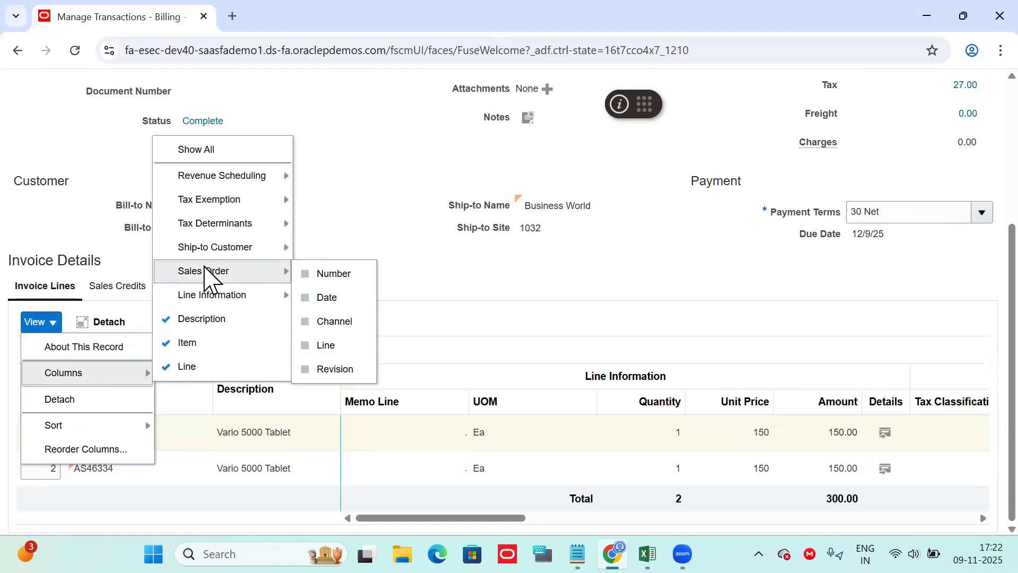
pyautogui.click(344, 271)
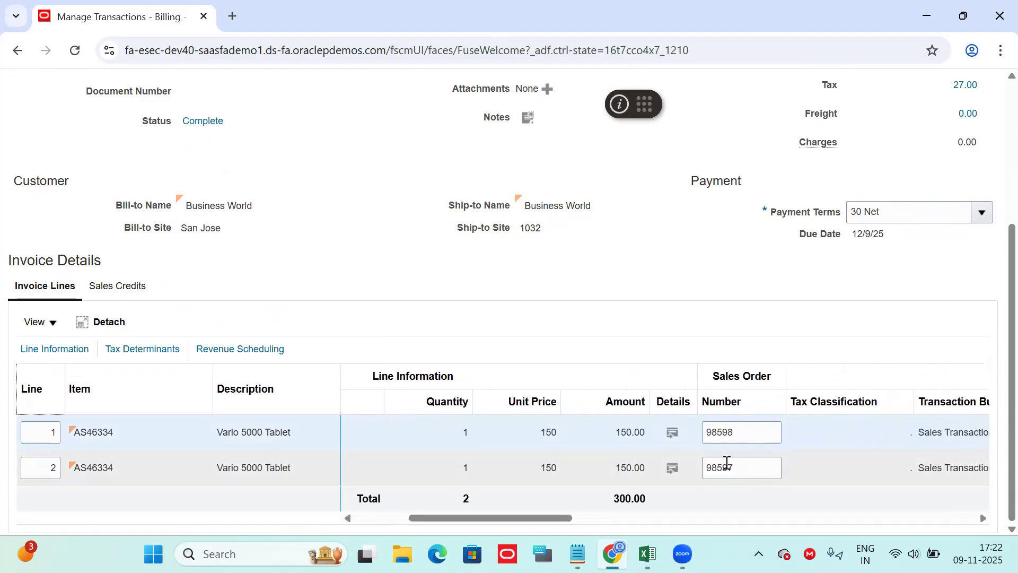
# Compare the sales order numbers on invoice lines 1 and 2 with the order number recorded in the Book1 Excel workbook
pyautogui.hotkey('alt', 'Tab')
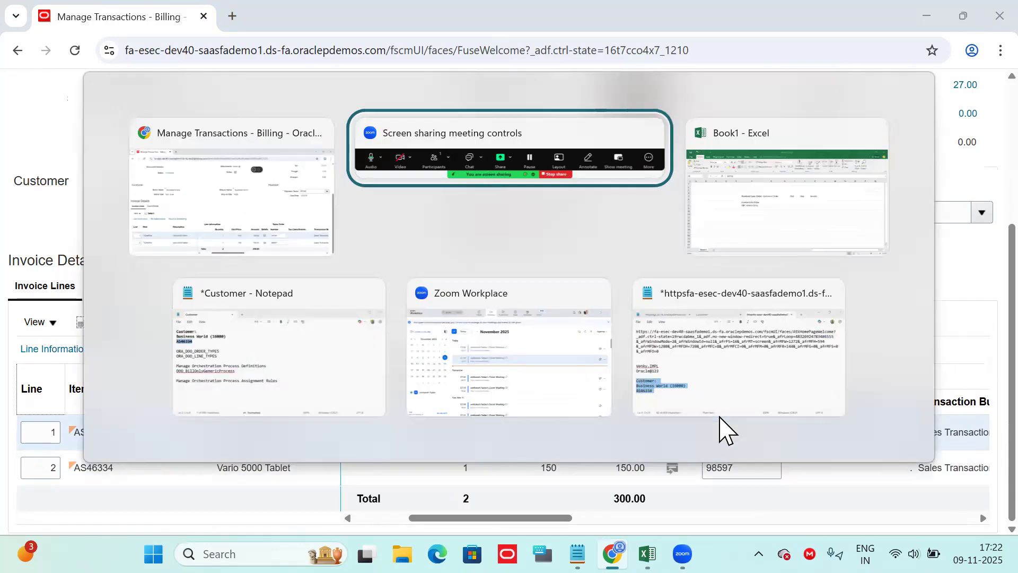
pyautogui.press('Tab')
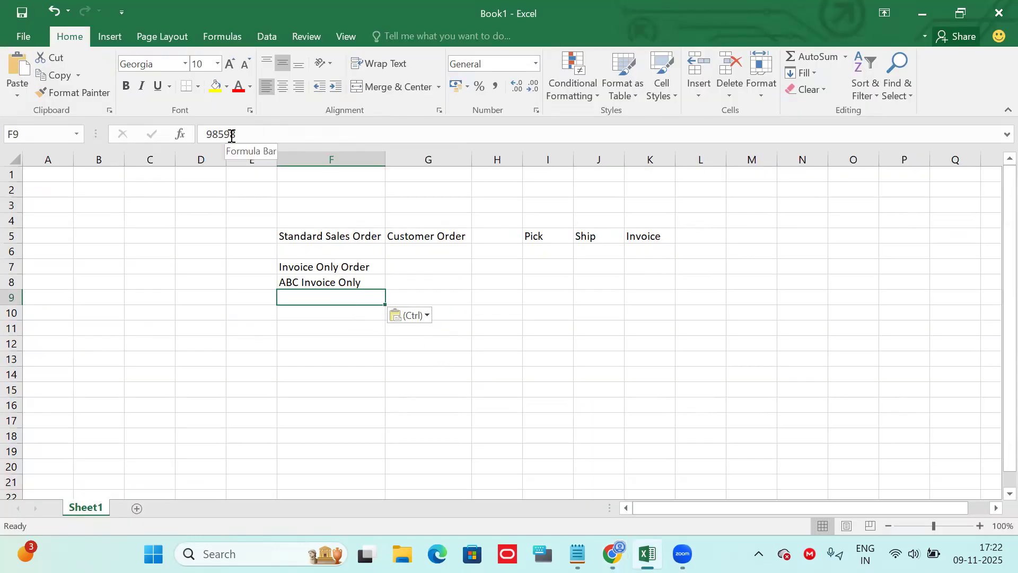
pyautogui.hotkey('alt', 'Tab')
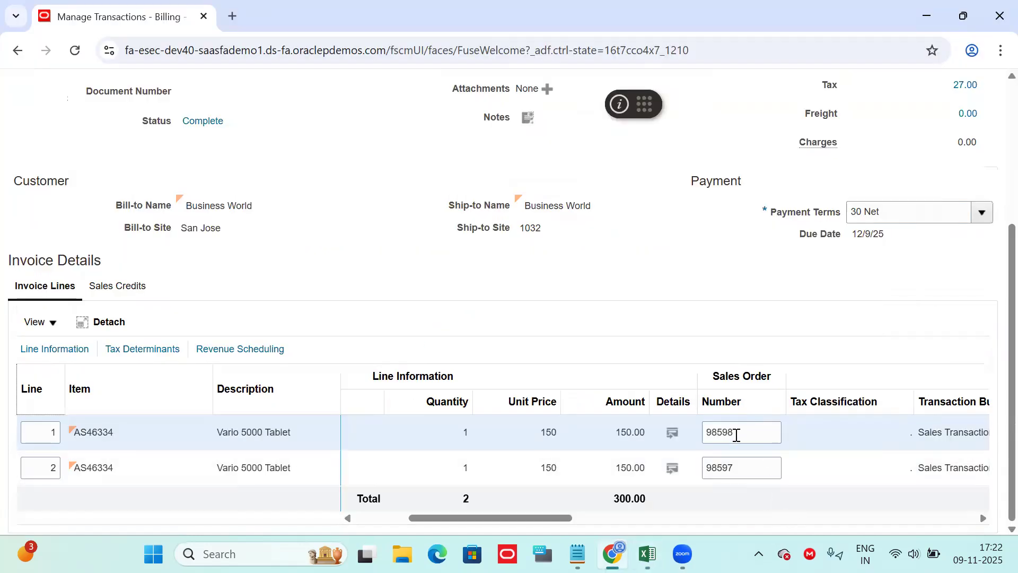
pyautogui.doubleClick(736, 435)
pyautogui.doubleClick(737, 462)
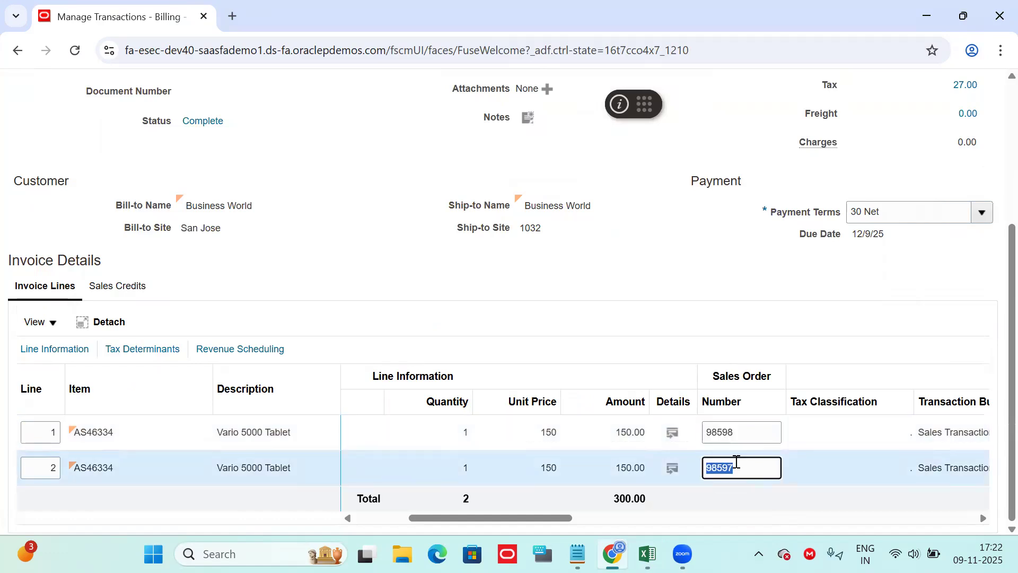
pyautogui.scroll(5, 994, 112)
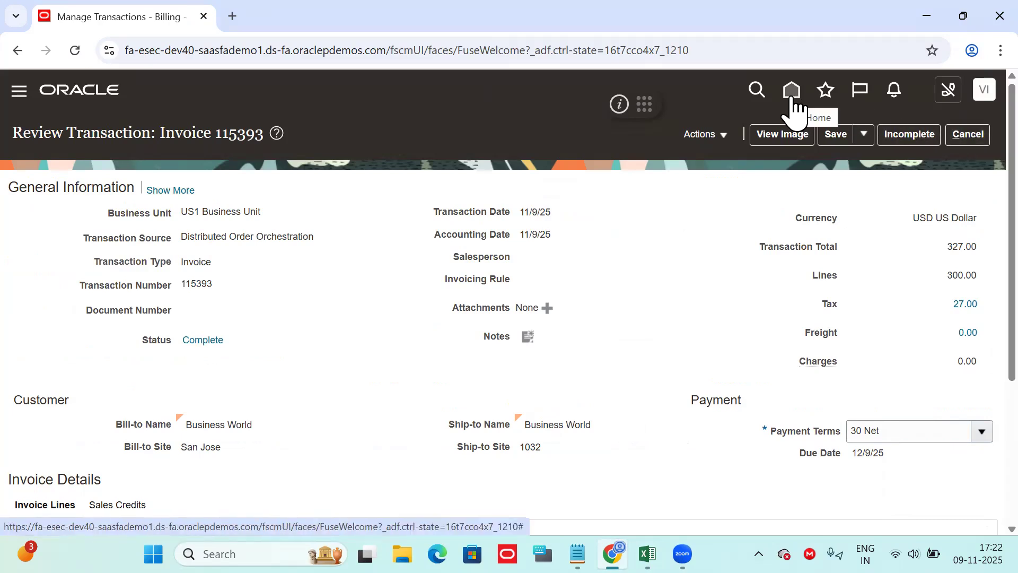
# Switch to the Book1 Excel workbook and select the Standard Sales Order cell
pyautogui.click(647, 554)
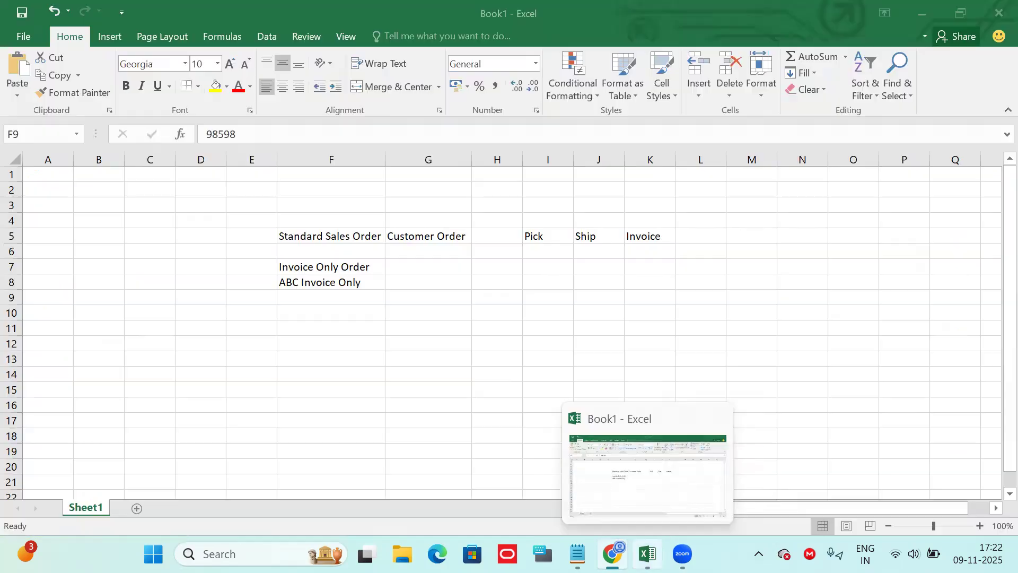
pyautogui.click(318, 231)
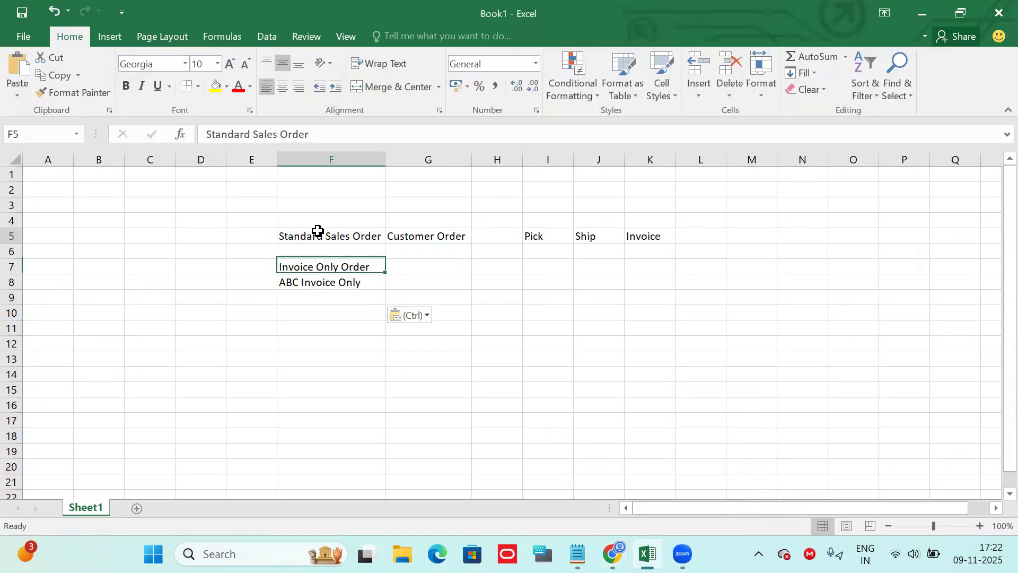